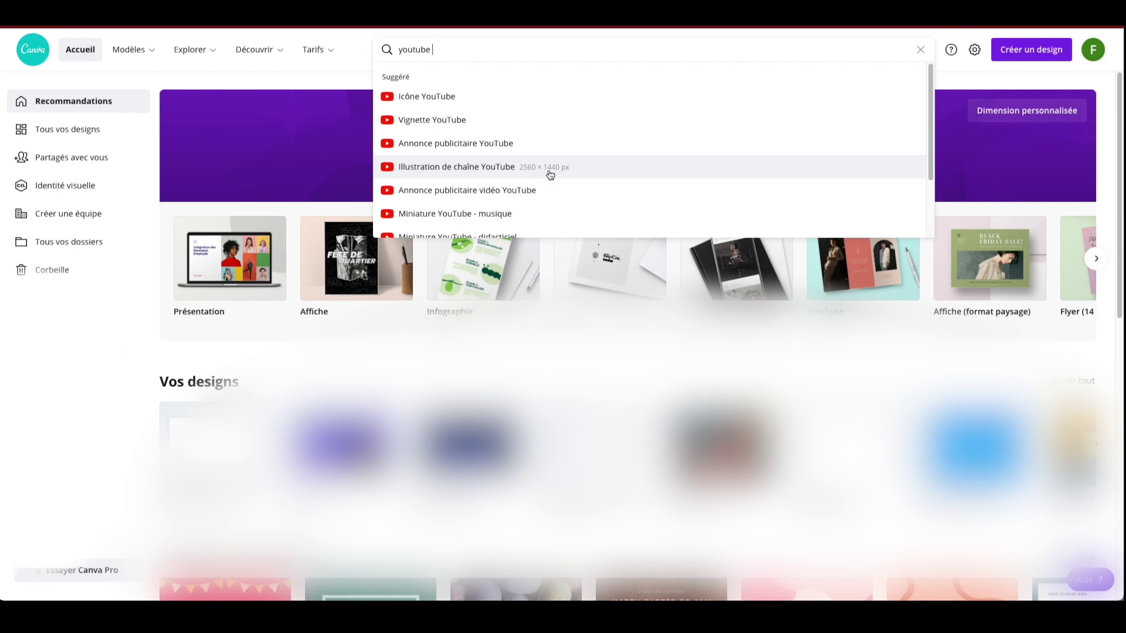
Open the Illustration de chaîne YouTube template category from the search suggestions.
click(550, 174)
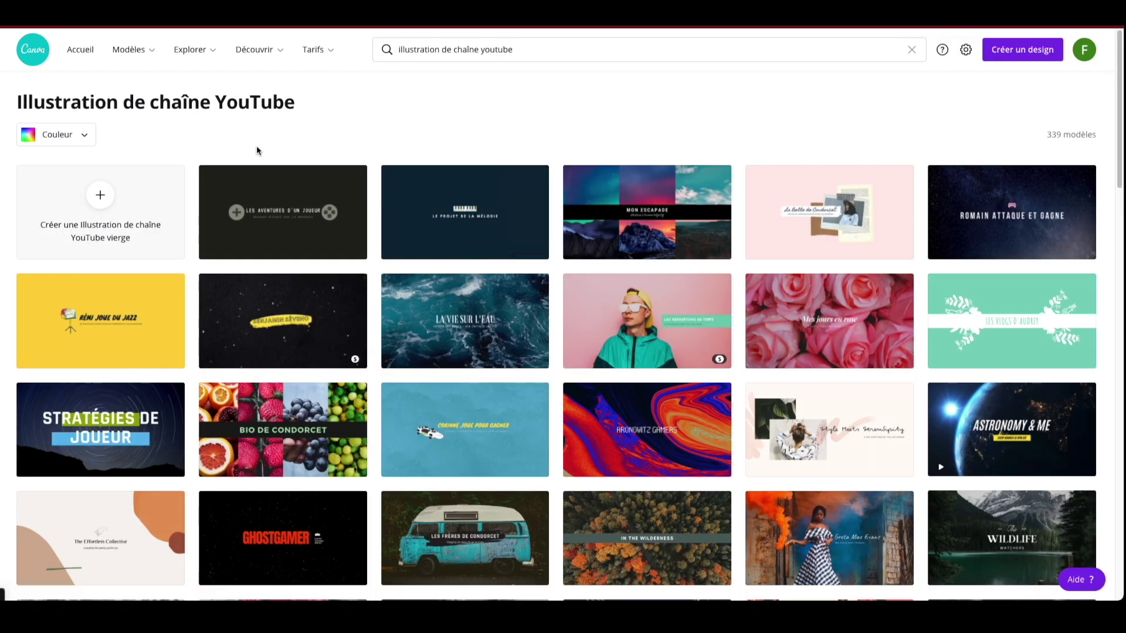
Browse the YouTube channel art templates, comparing the designs and which ones are free or paid.
scroll(256, 149, down, 1)
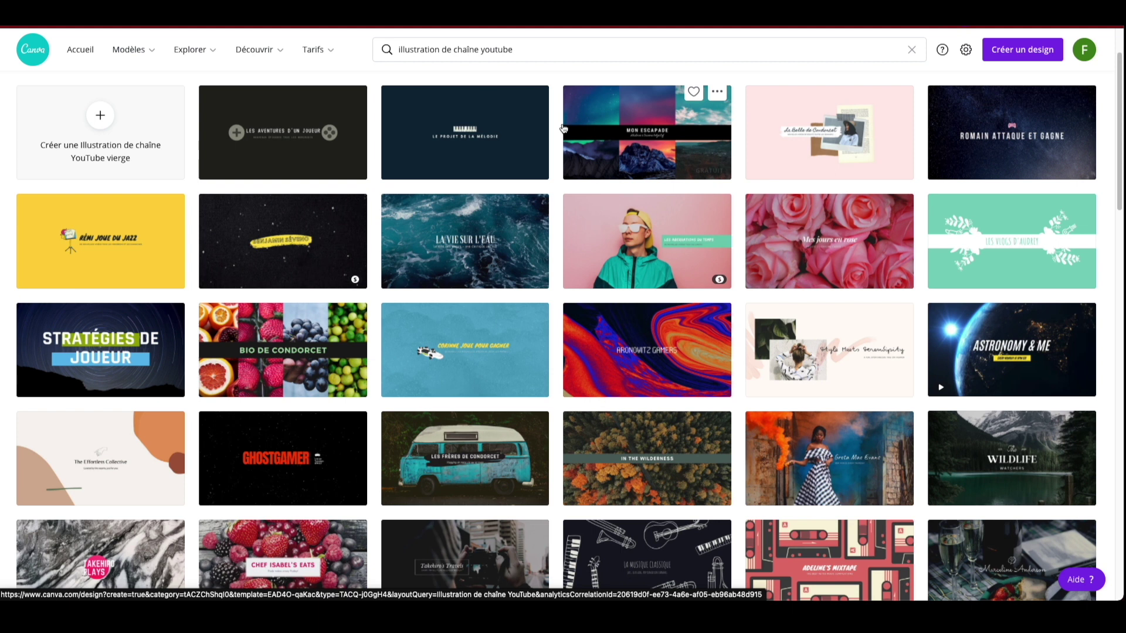
click(355, 321)
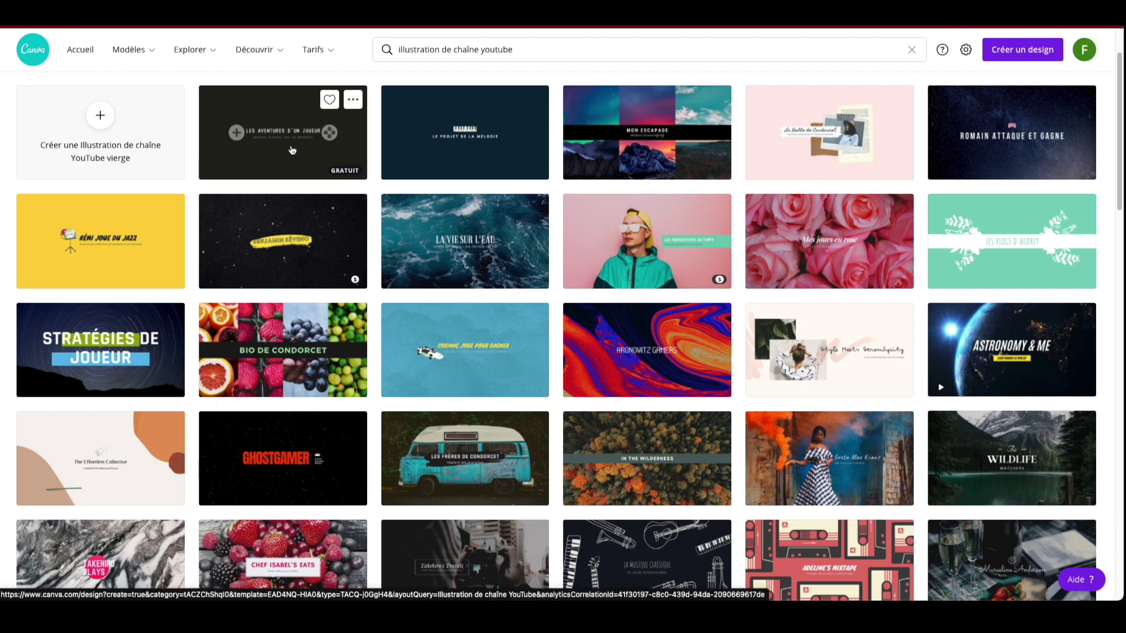
scroll(368, 225, down, 7)
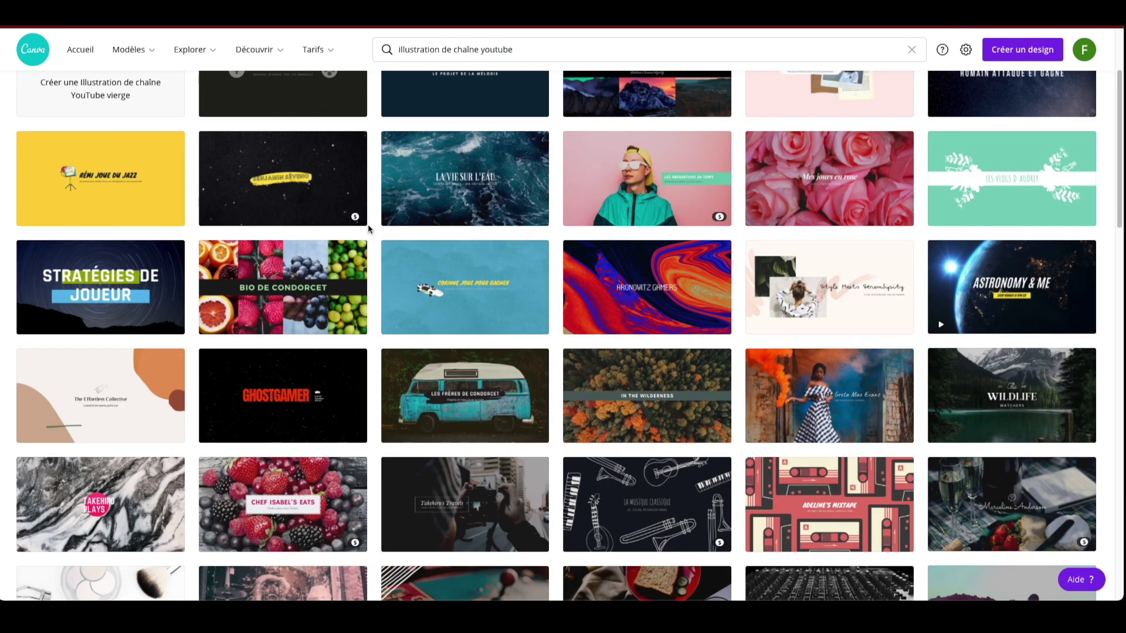
scroll(367, 228, down, 10)
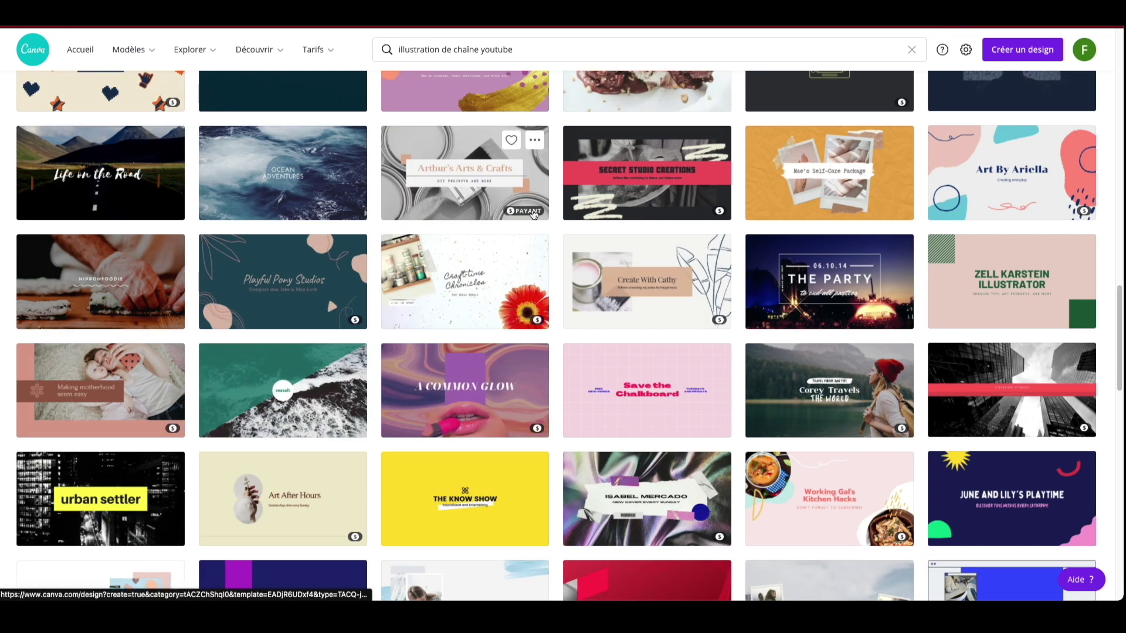
click(699, 214)
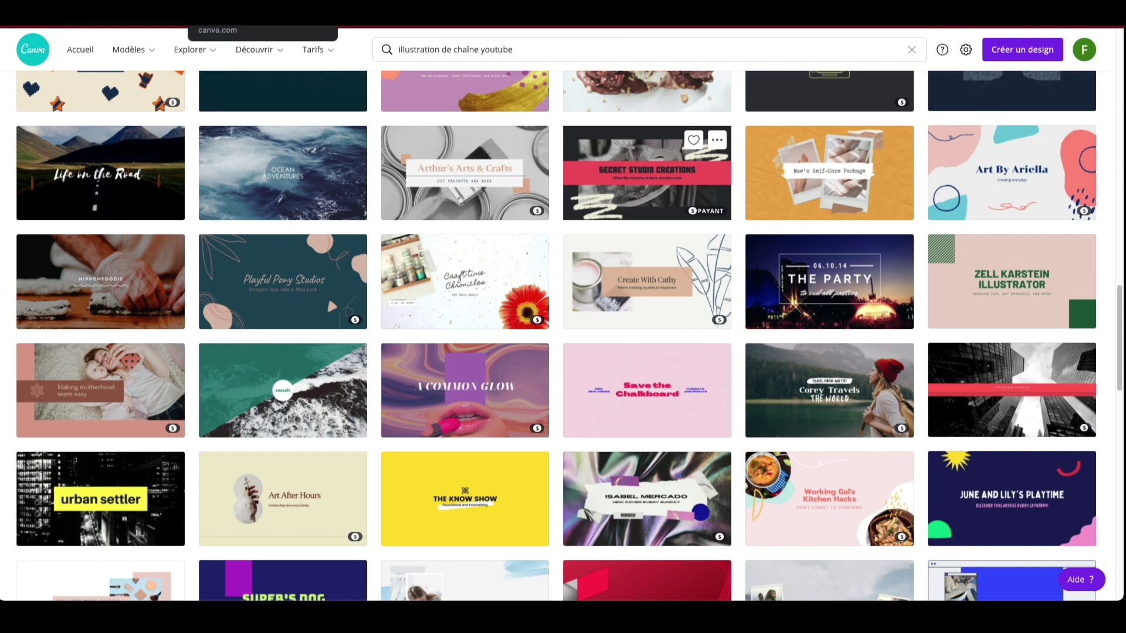
scroll(301, 171, up, 20)
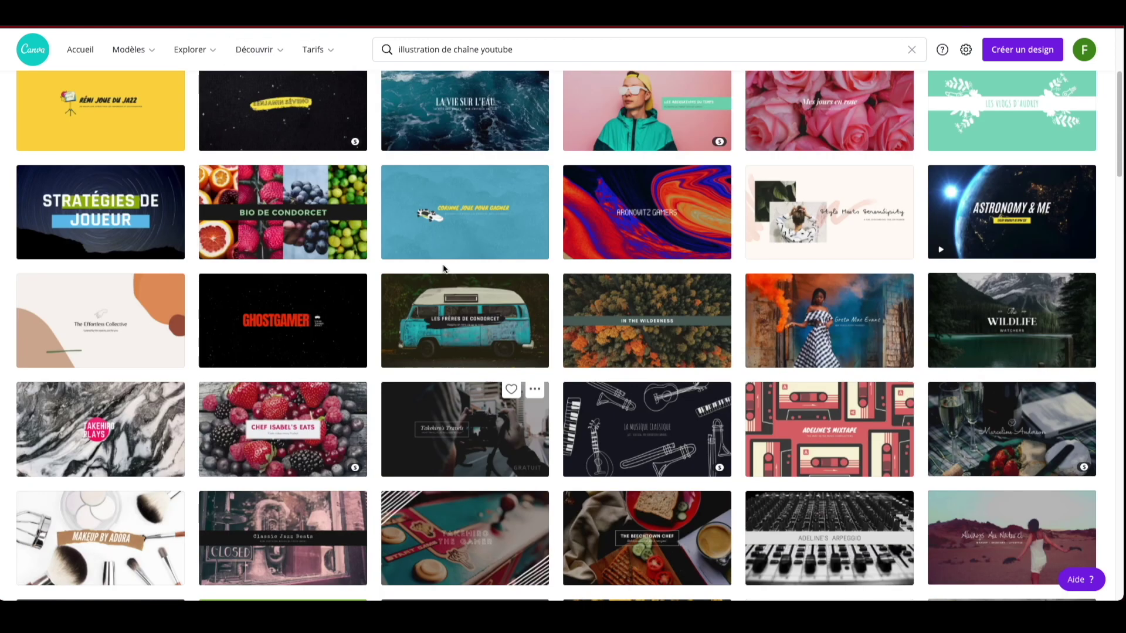
scroll(608, 352, down, 1)
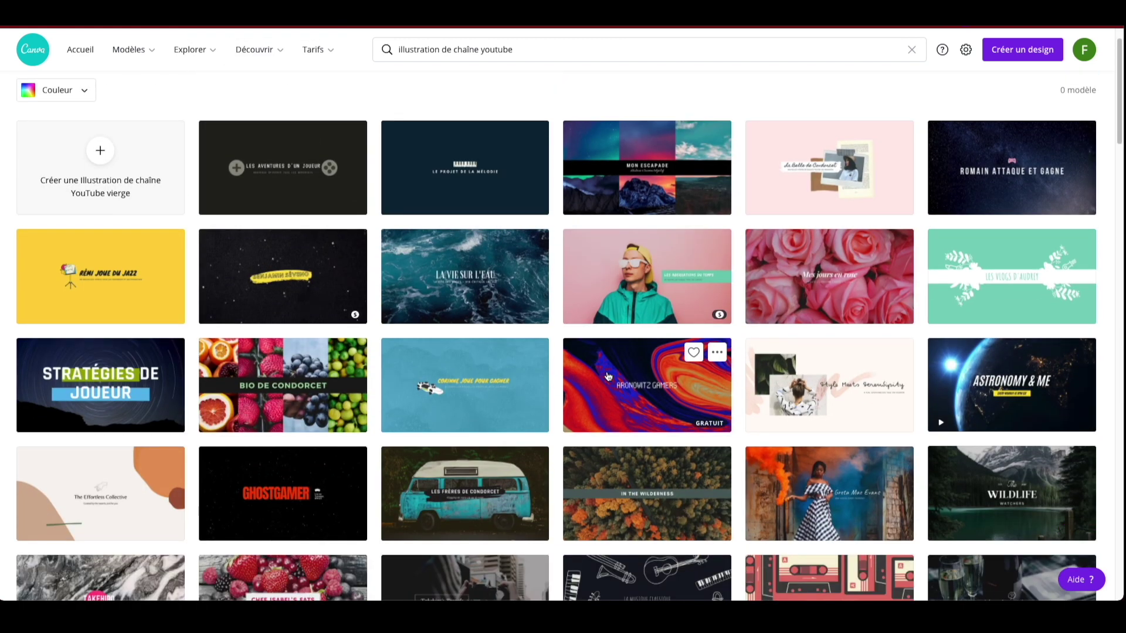
scroll(604, 370, down, 3)
scroll(446, 338, down, 3)
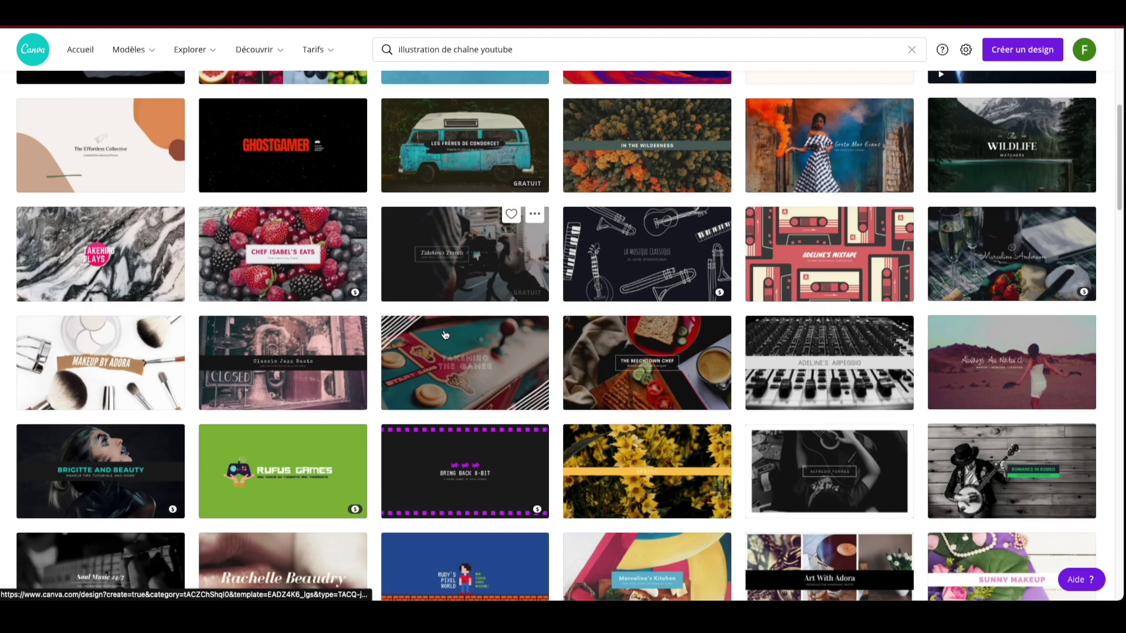
scroll(446, 338, up, 7)
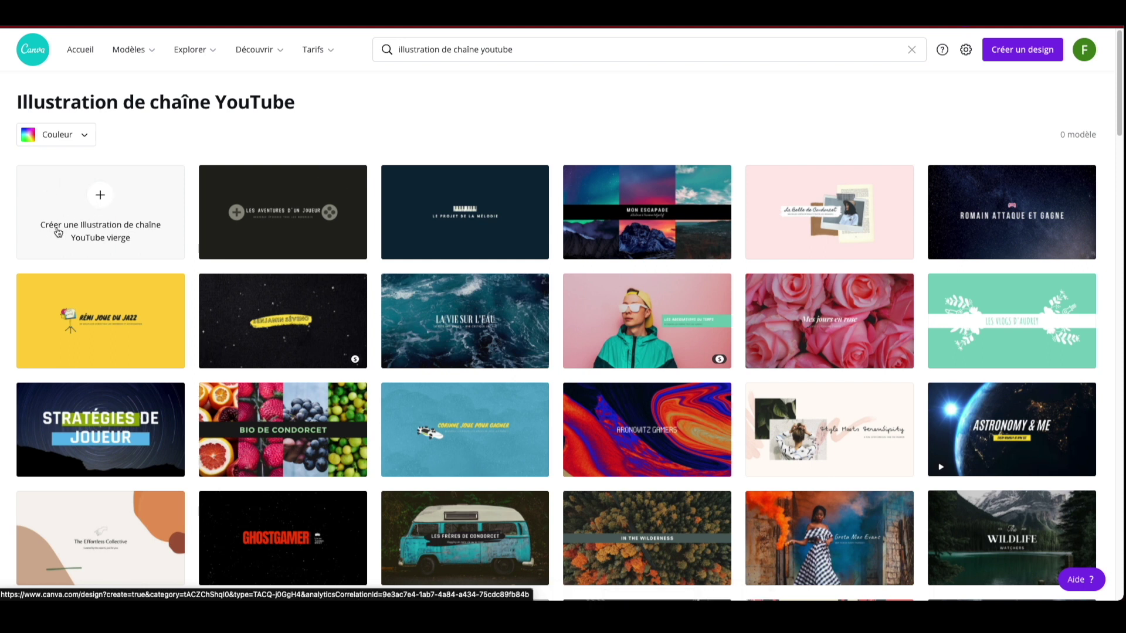
Create a blank YouTube channel art design and dismiss the translation pop-up over the editor.
click(99, 200)
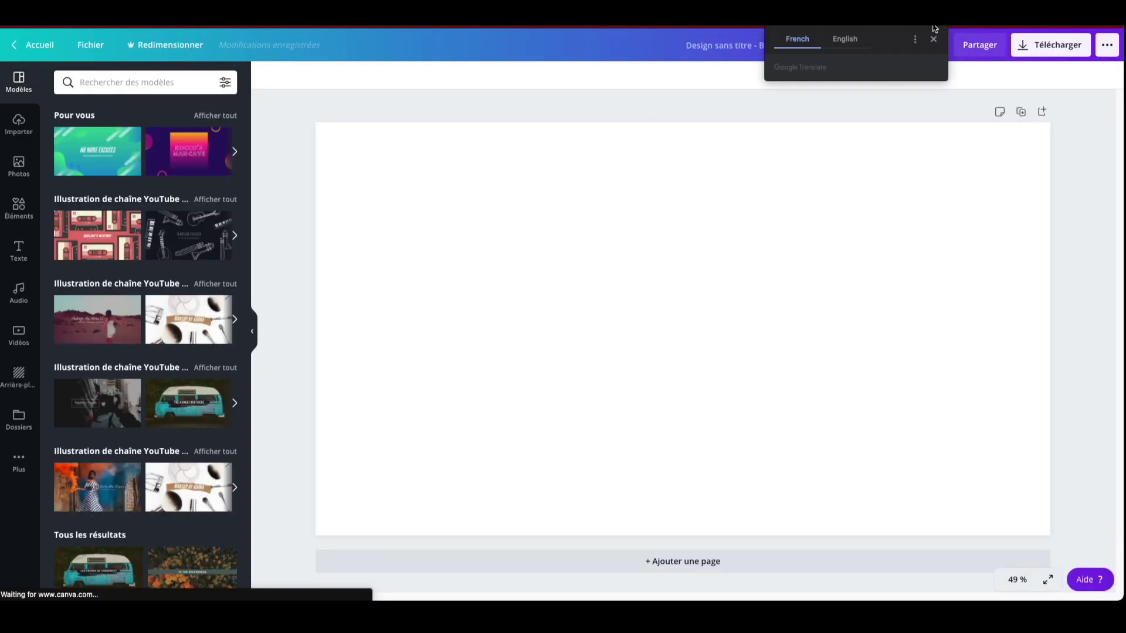
click(933, 39)
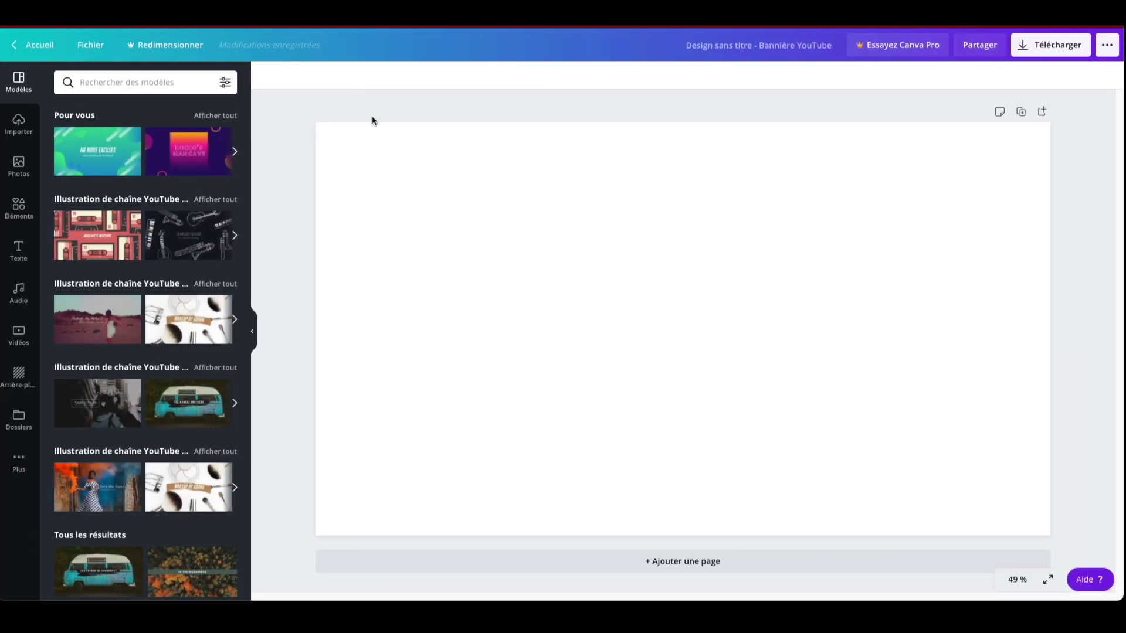
Show the uploaded images and check which sources media can be imported from.
click(19, 123)
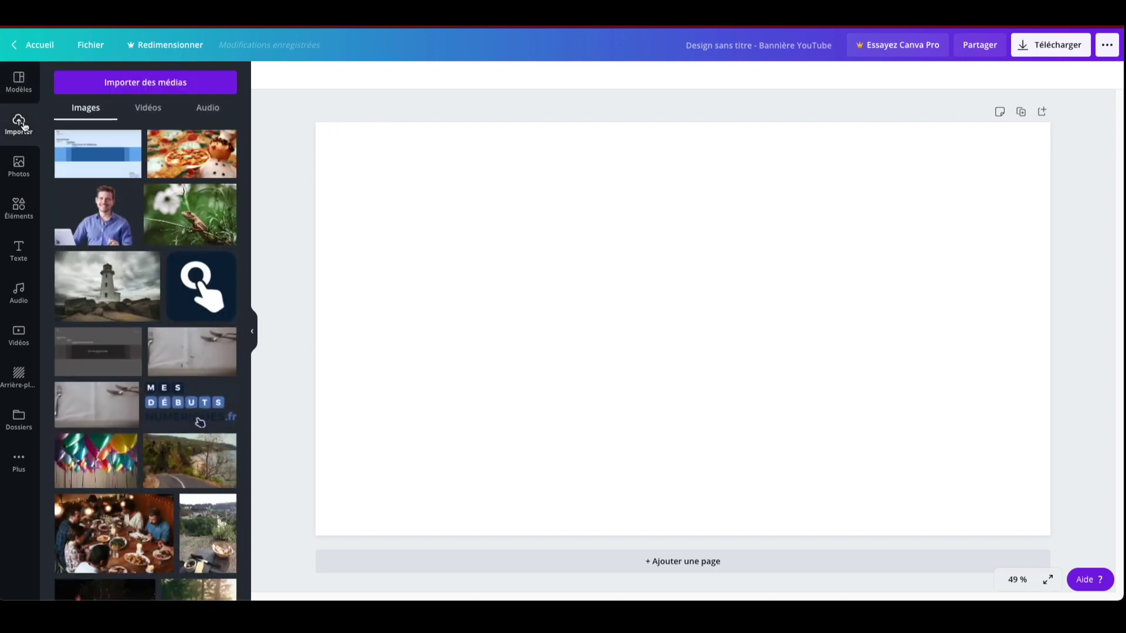
click(140, 85)
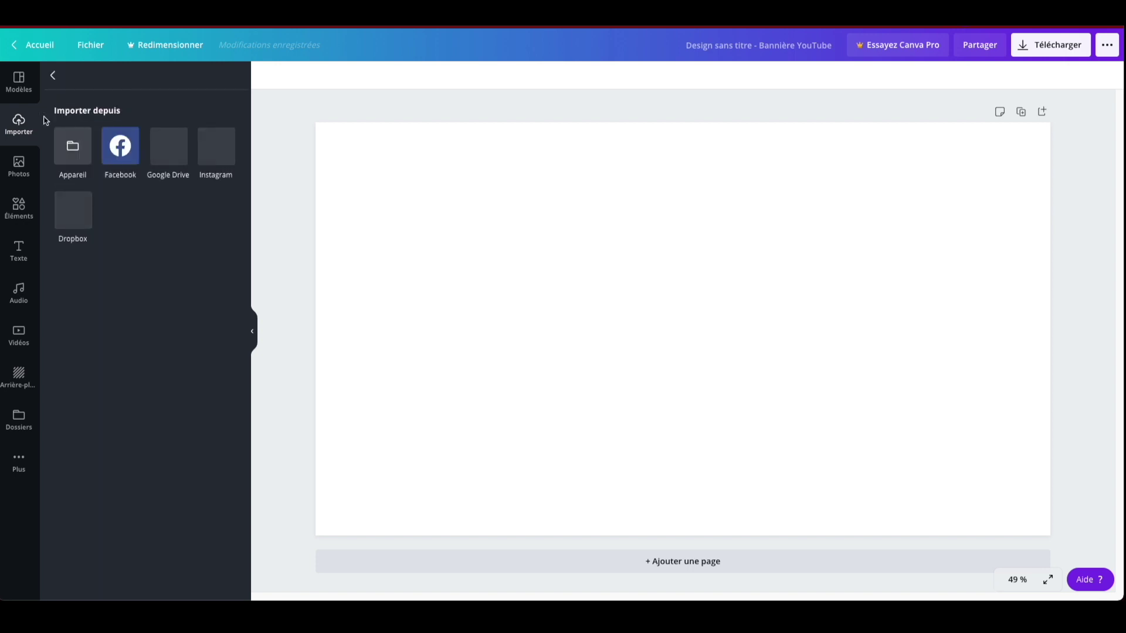
click(53, 75)
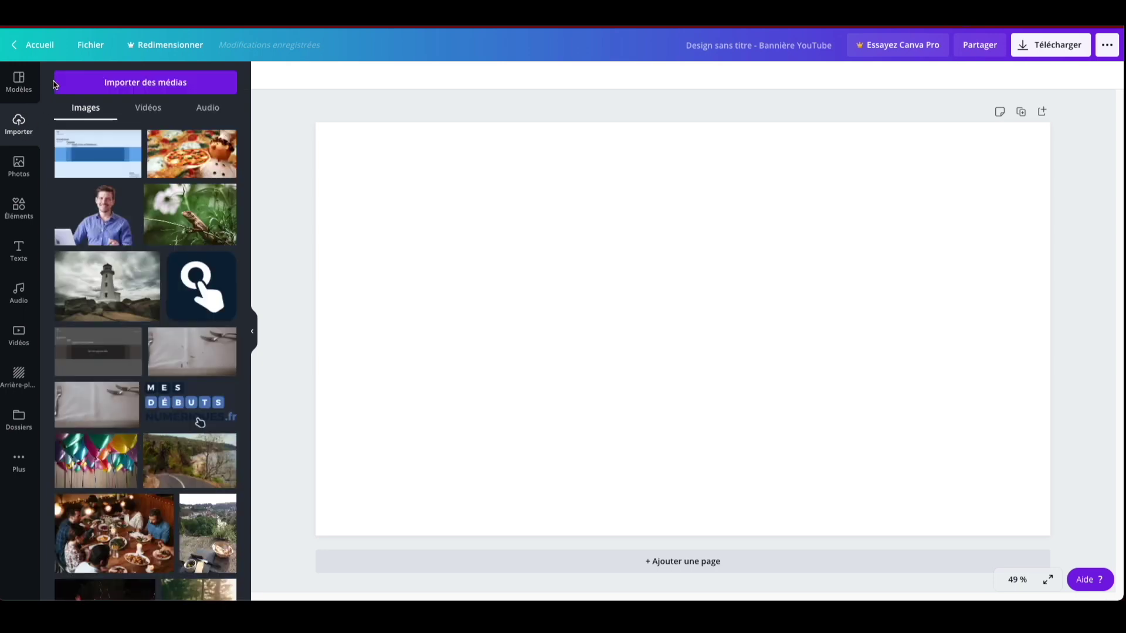
Add the uploaded blue guide image with the TV, Grand écran and Tablette zones and enlarge it to fill the page.
click(99, 159)
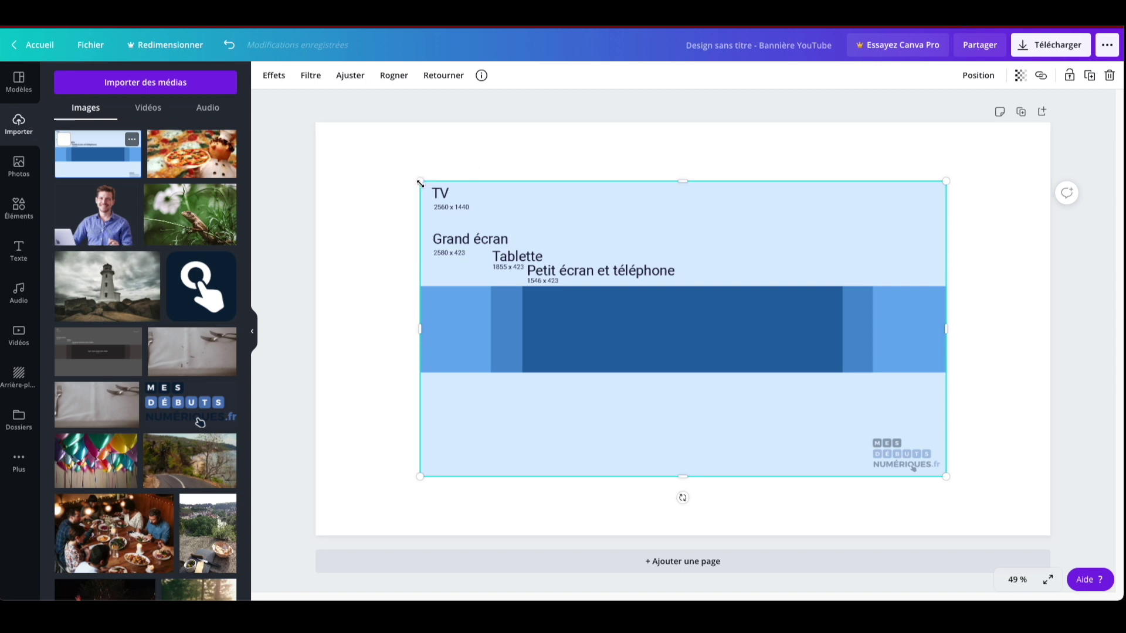
drag(419, 182, 319, 121)
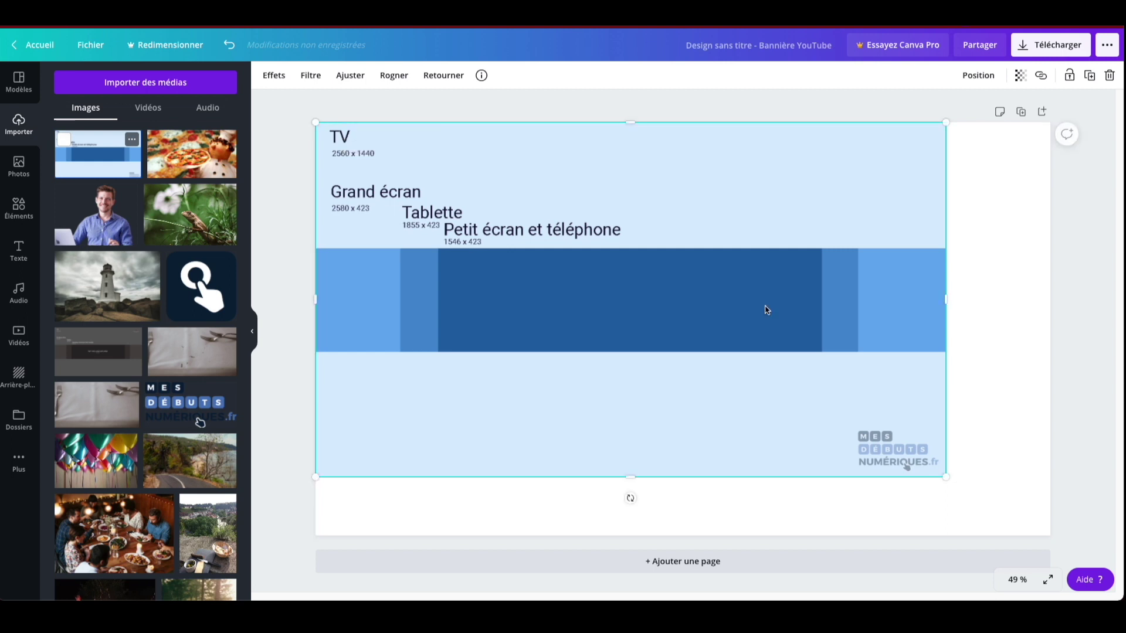
drag(945, 479, 1040, 544)
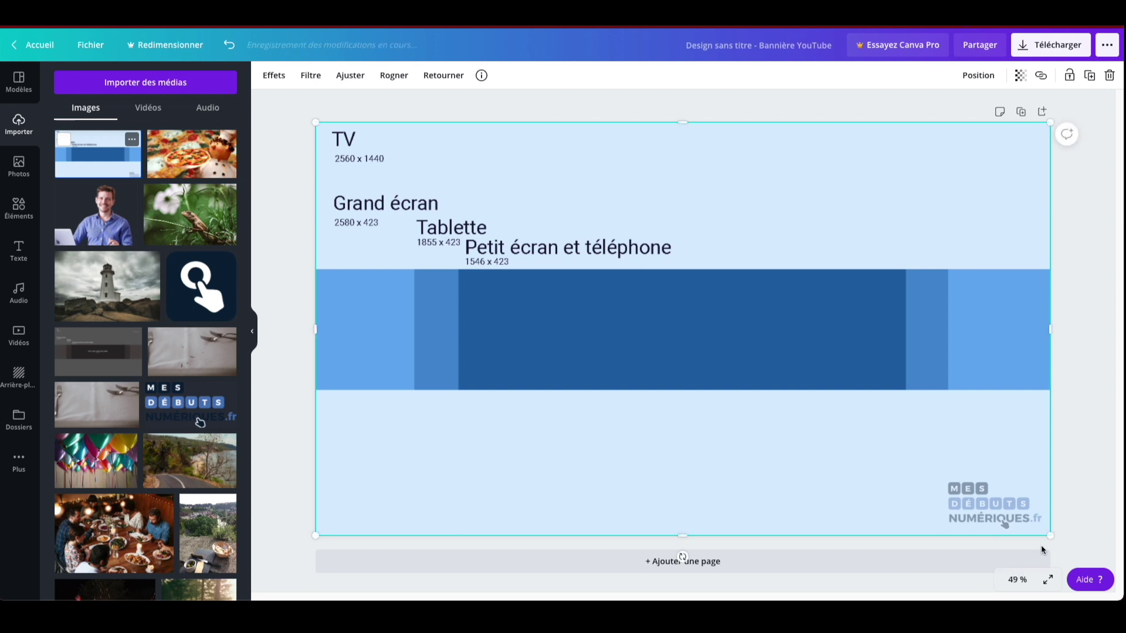
click(295, 143)
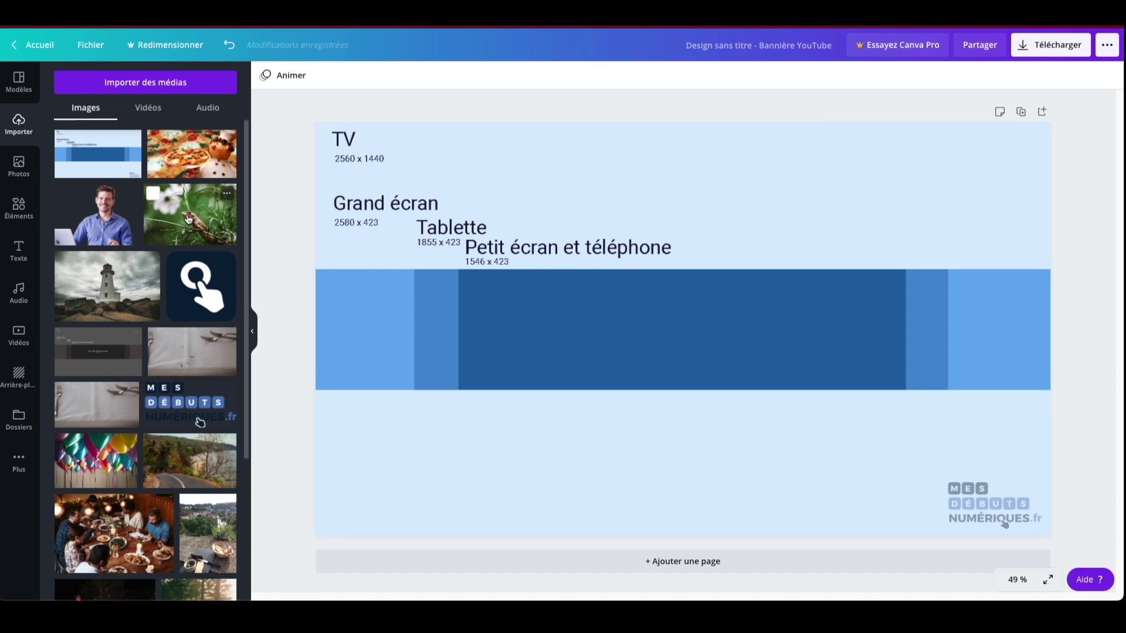
Add the uploaded lizard photo over the guide image and enlarge it to cover the whole page.
drag(188, 220, 457, 229)
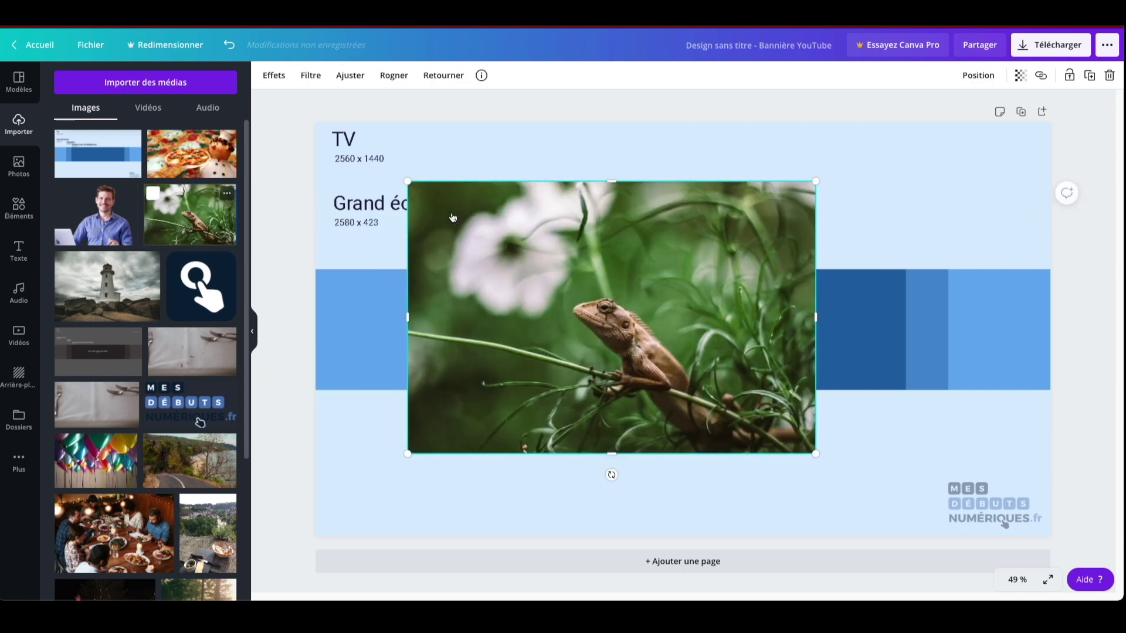
drag(407, 181, 319, 122)
drag(818, 459, 995, 572)
drag(927, 499, 924, 475)
drag(991, 549, 1055, 580)
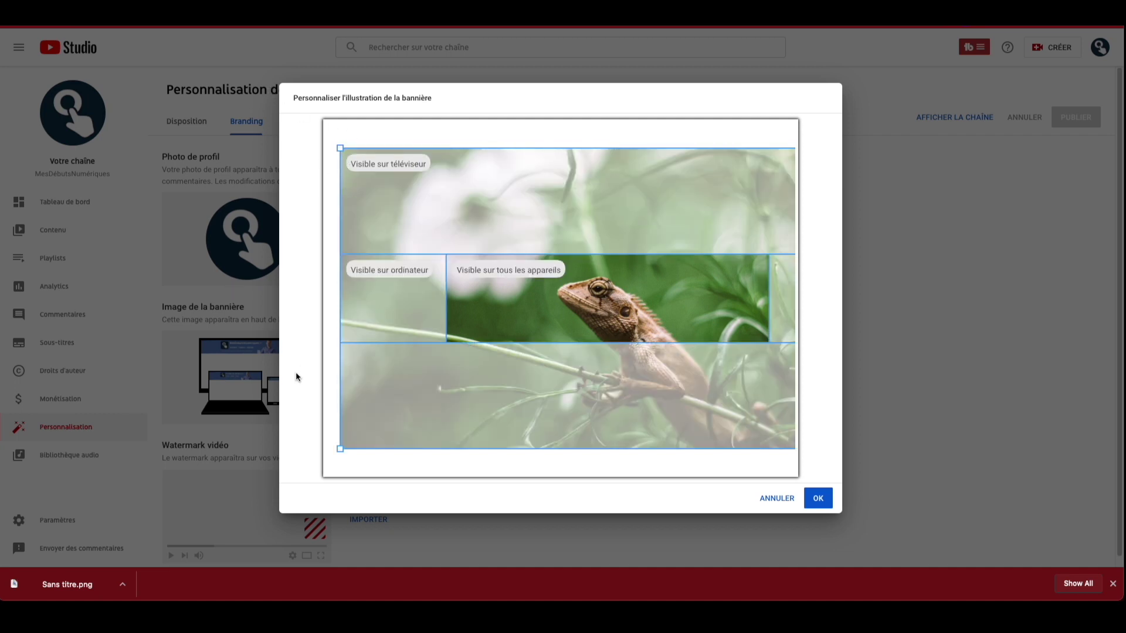
Set the lizard photo's transparency to 38 so it can be compared with the guide zones underneath.
click(481, 276)
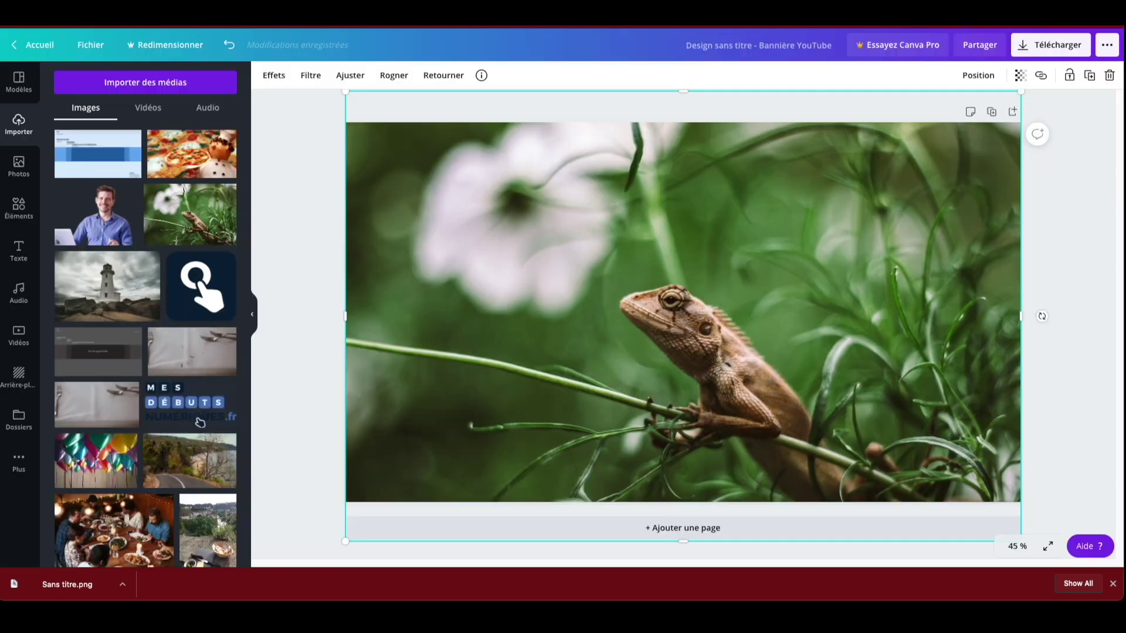
click(1021, 75)
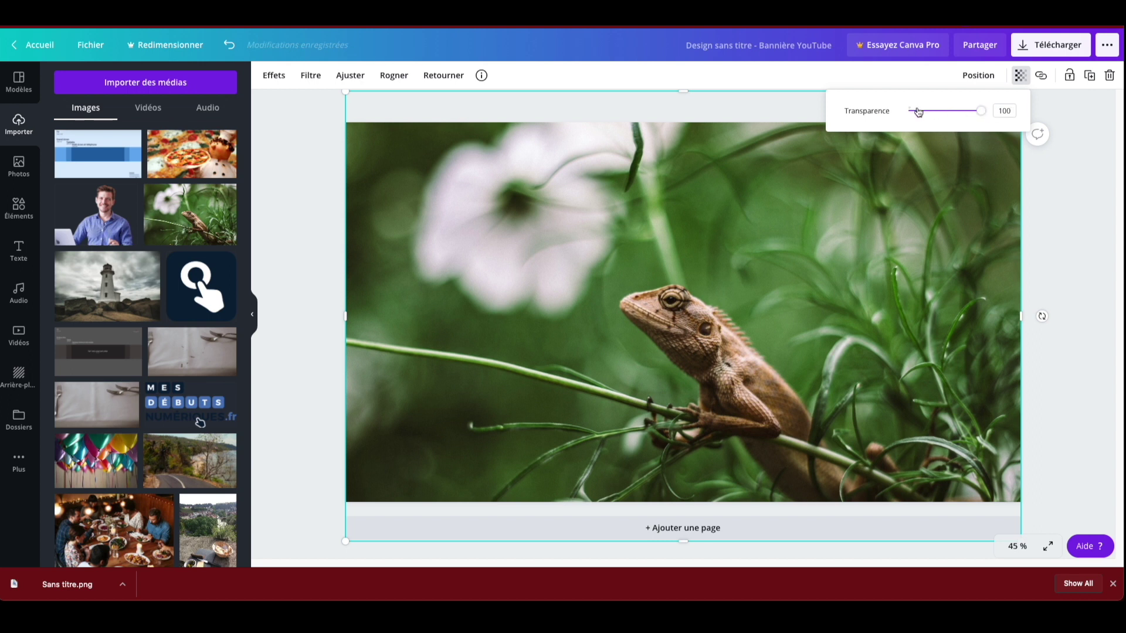
drag(980, 111, 935, 111)
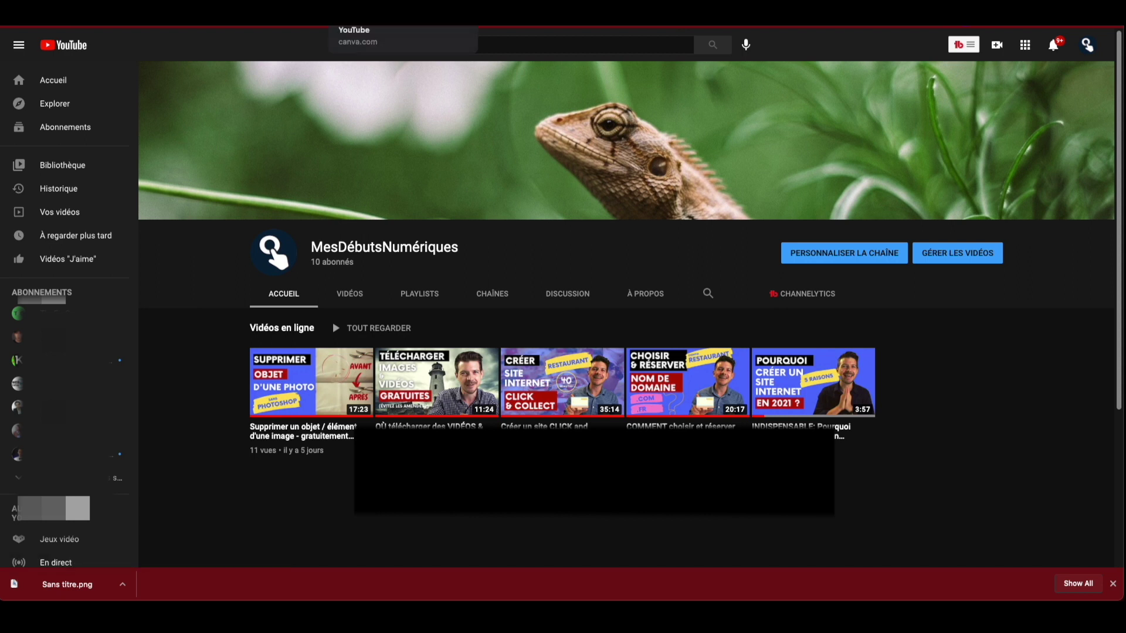
key(ctrl+Tab)
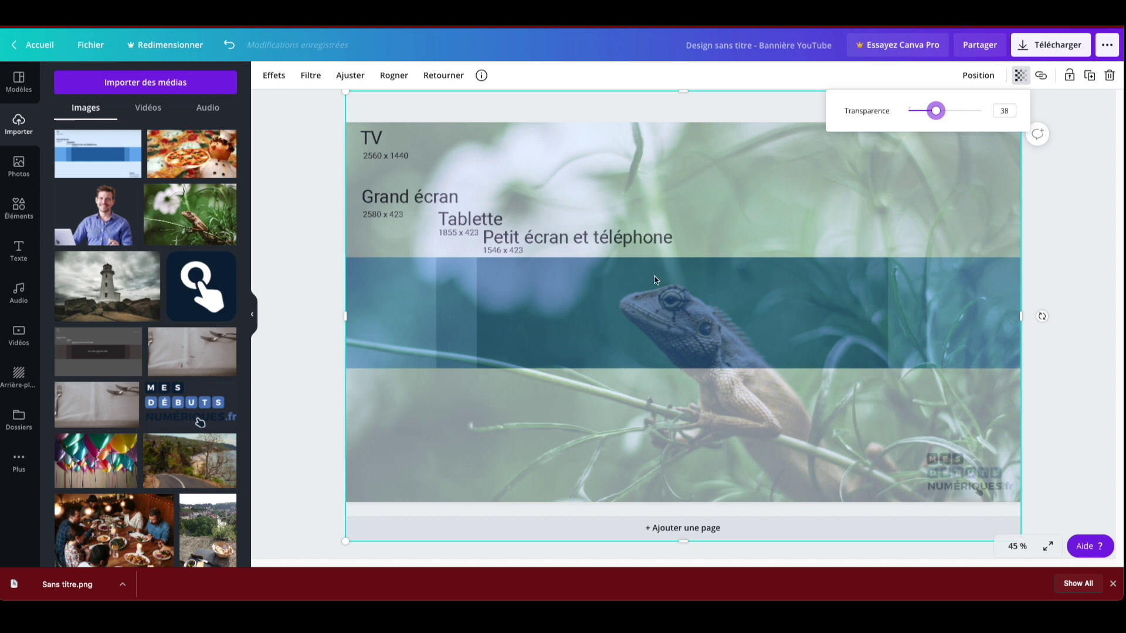
click(567, 212)
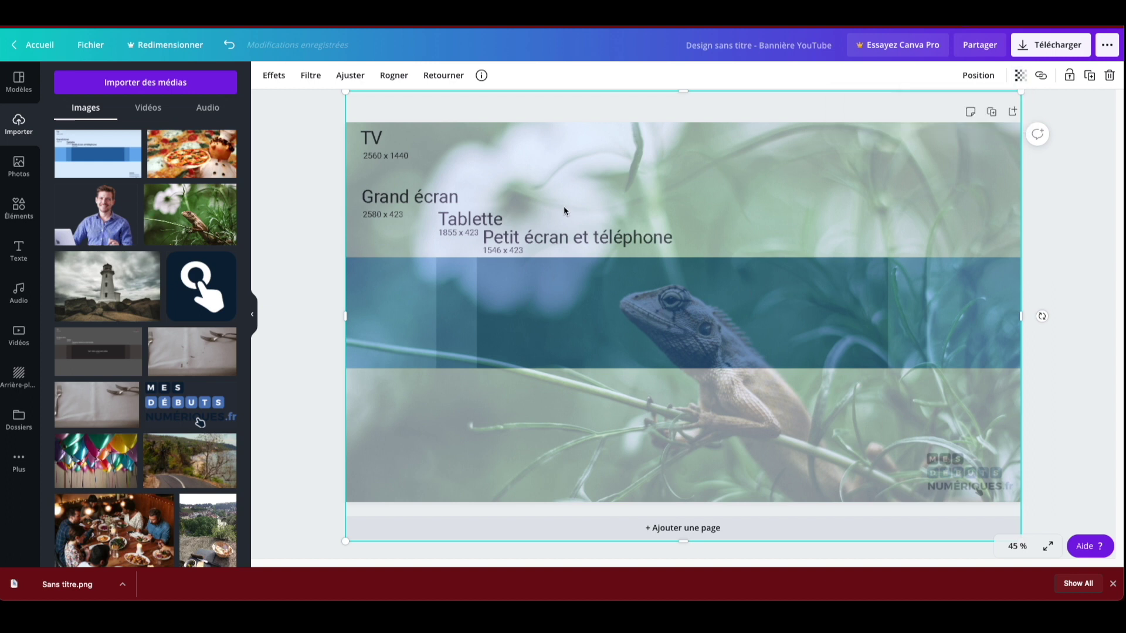
Shift the lizard photo slightly downward over the guide, then delete it from the page.
drag(523, 170, 526, 178)
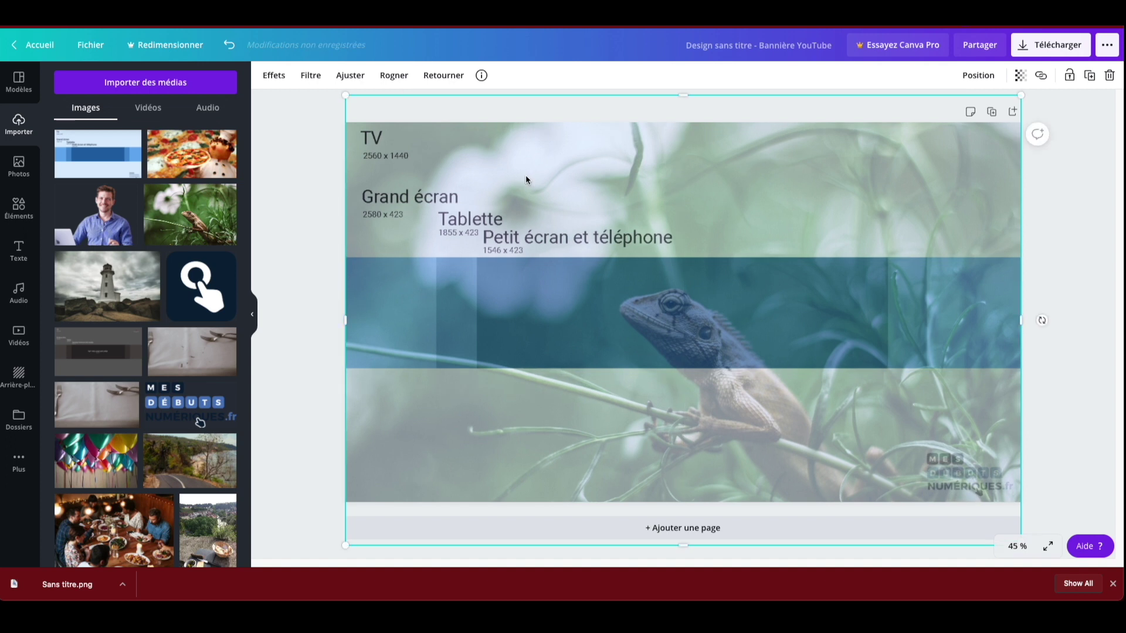
key(Delete)
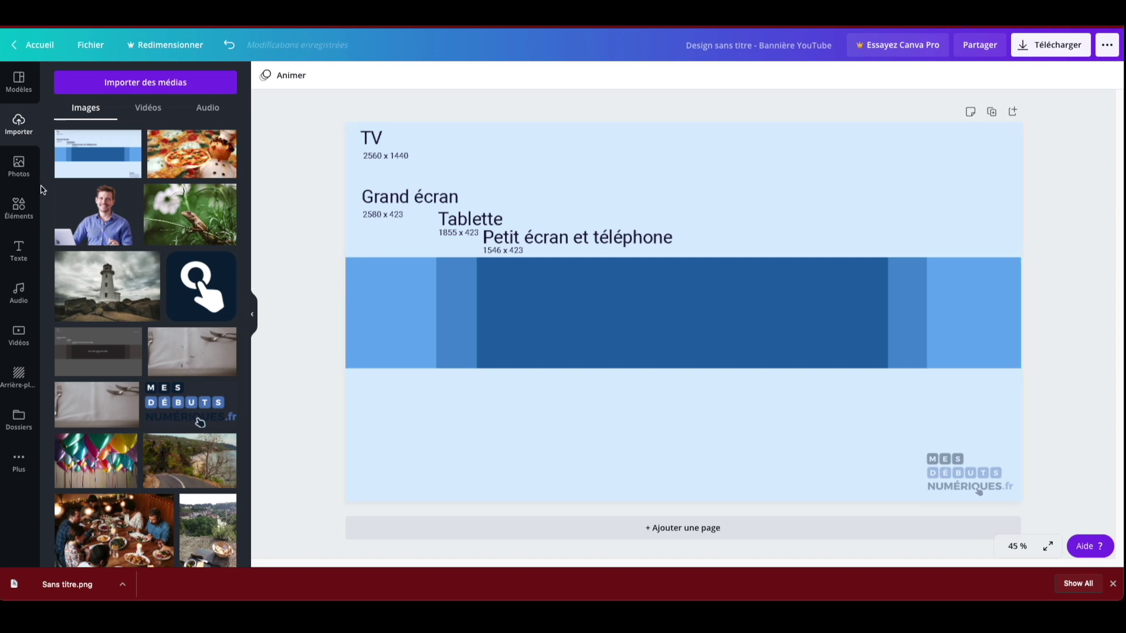
Add a square shape to the page and move it near the middle of the central band.
click(11, 215)
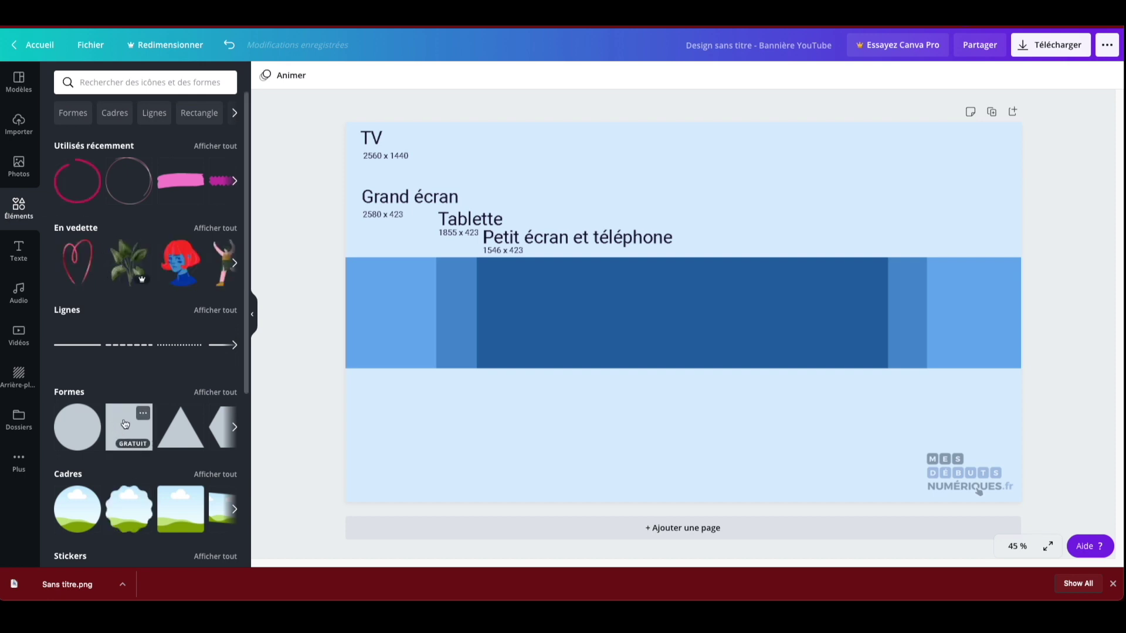
drag(124, 423, 364, 276)
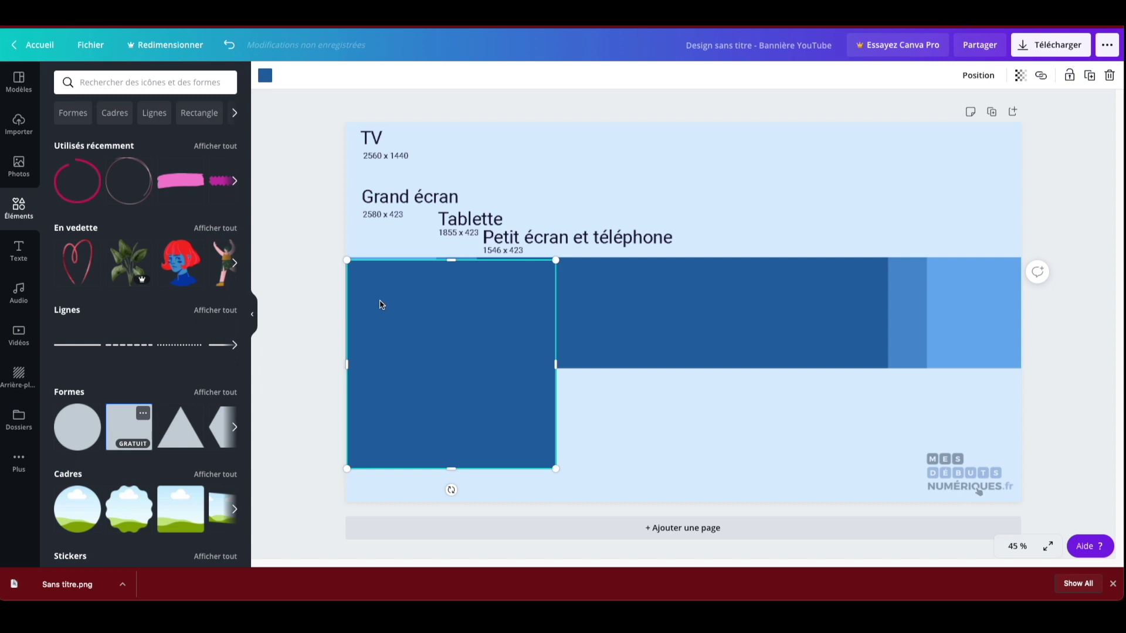
drag(472, 326, 661, 259)
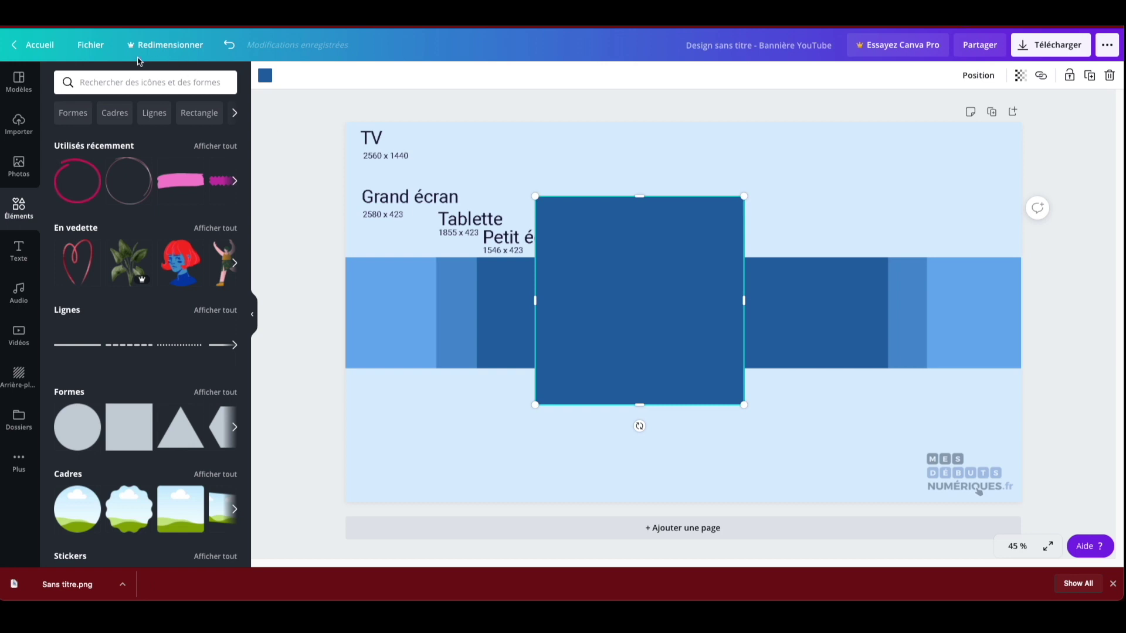
Show the rulers and place a vertical guide at about 2200 px, along the right edge of the tablet zone.
click(91, 48)
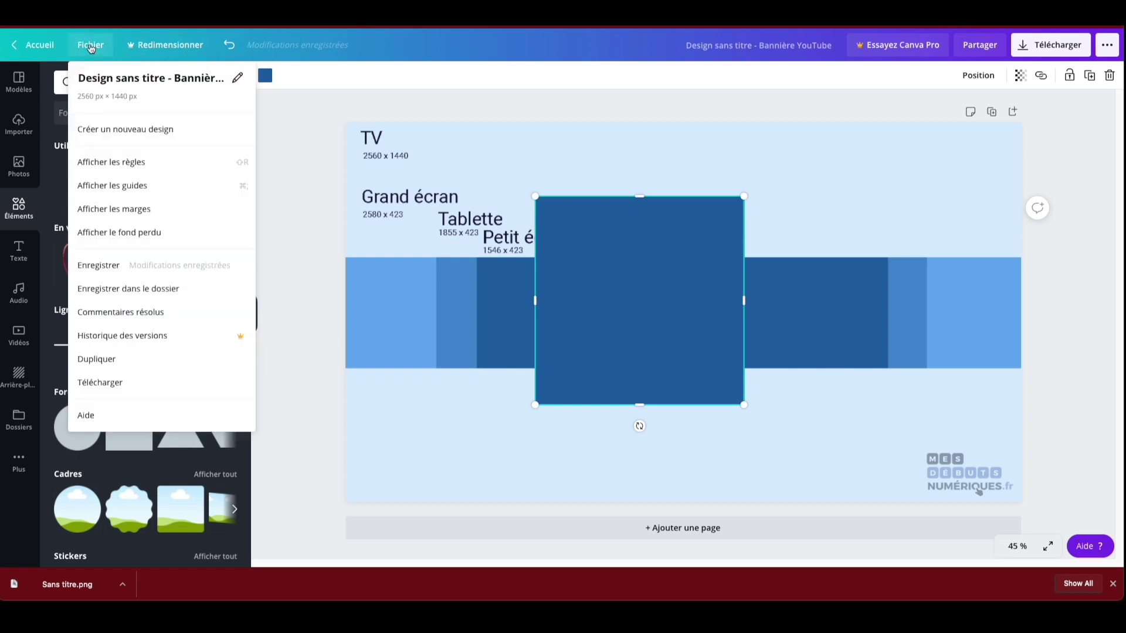
click(157, 171)
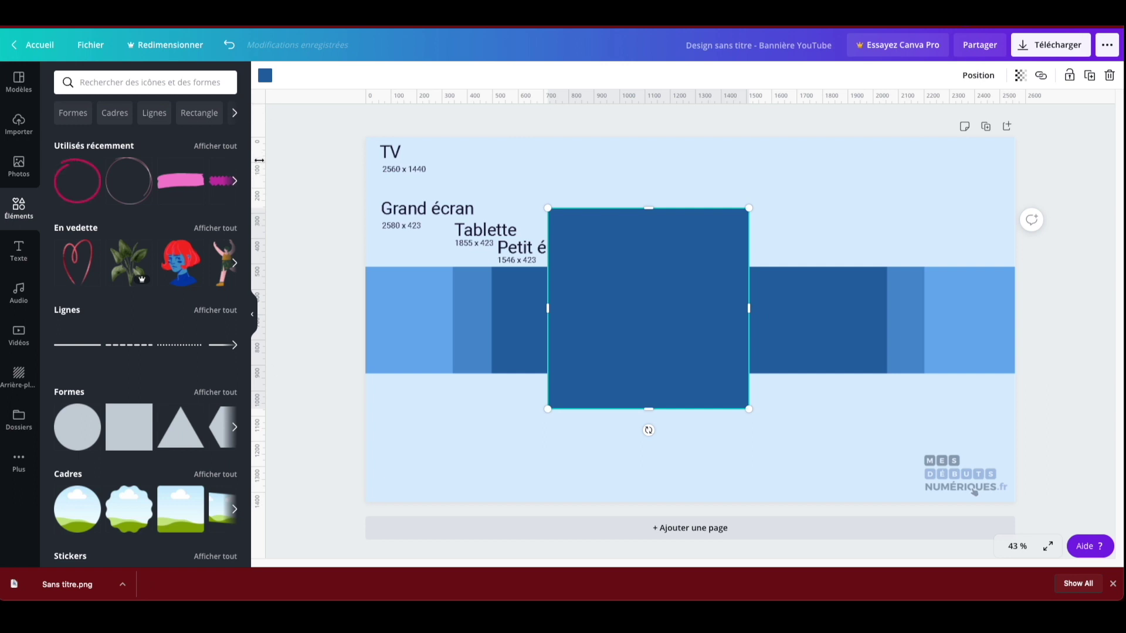
drag(260, 141, 348, 149)
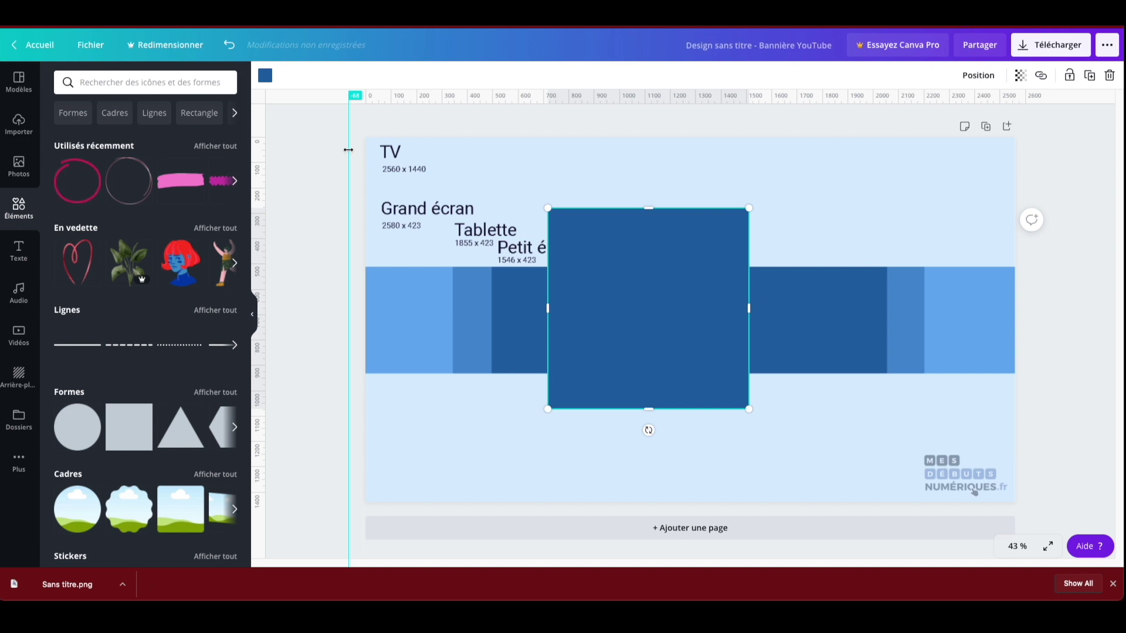
drag(348, 150, 924, 161)
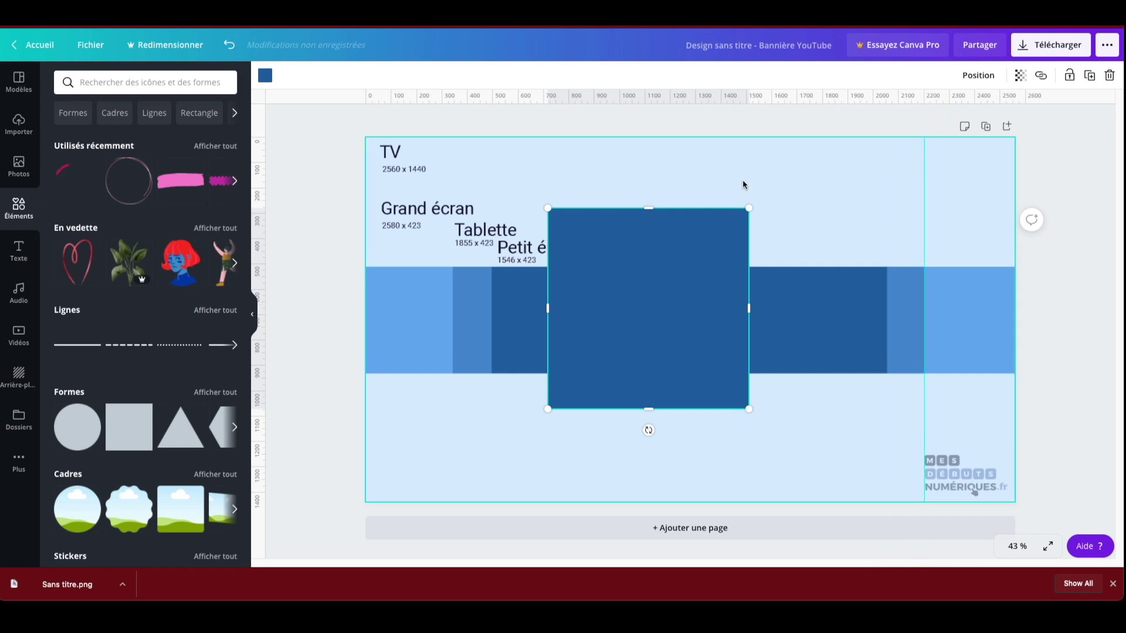
Place vertical guides at about 340, 494 and 2050 px on the zone edges and horizontal guides along the central band's upper and lower edges.
drag(257, 168, 886, 191)
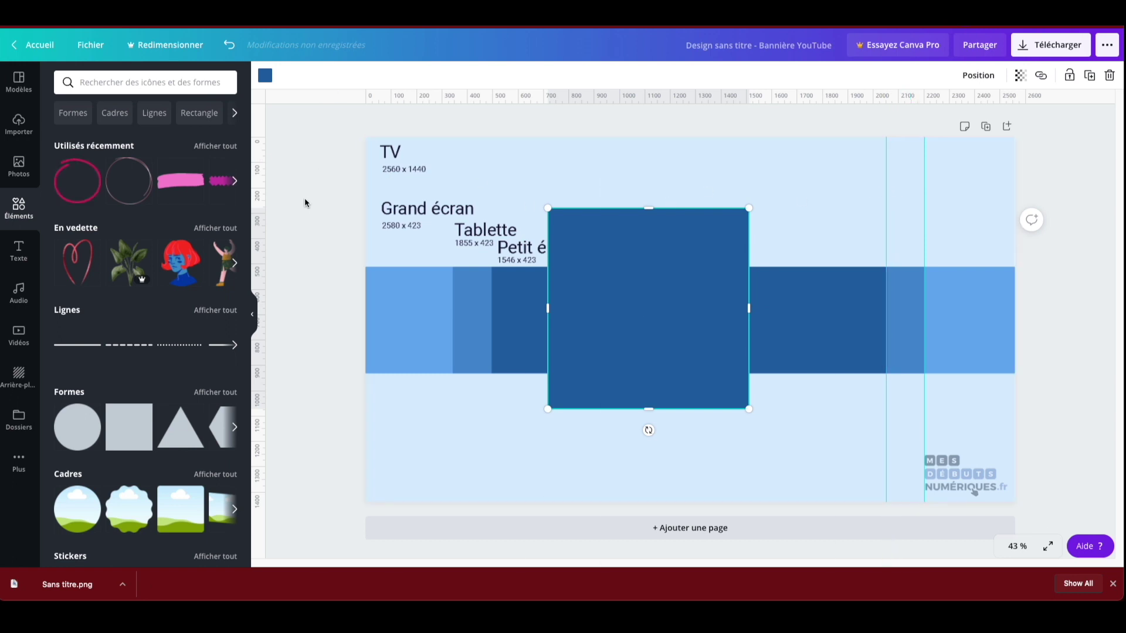
drag(258, 190, 490, 190)
drag(258, 182, 453, 213)
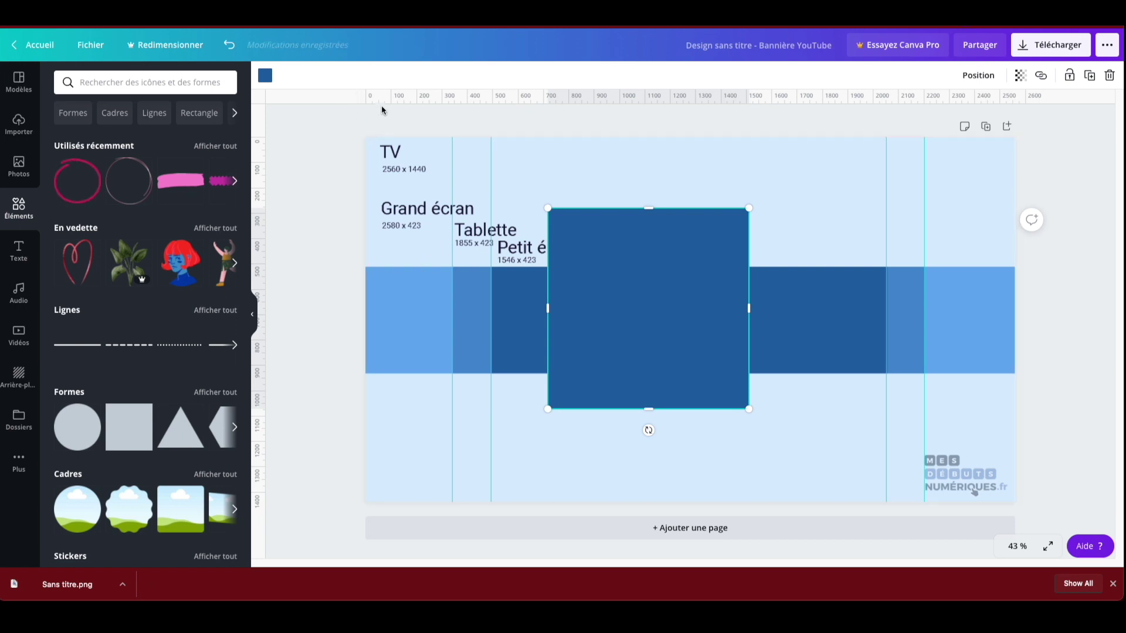
drag(383, 92, 373, 373)
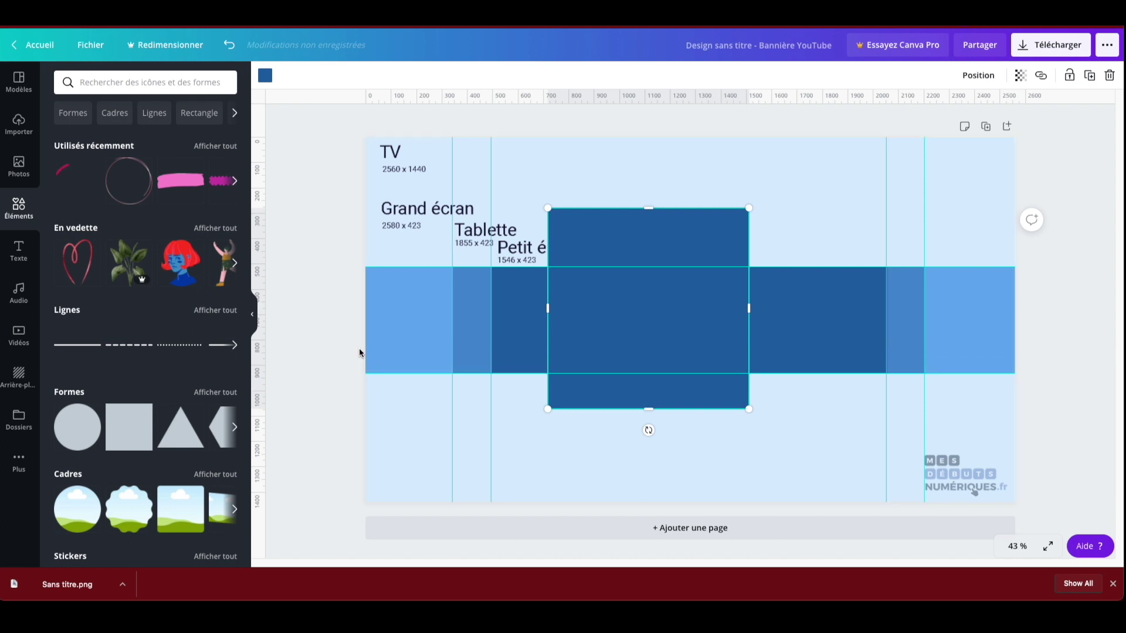
click(322, 319)
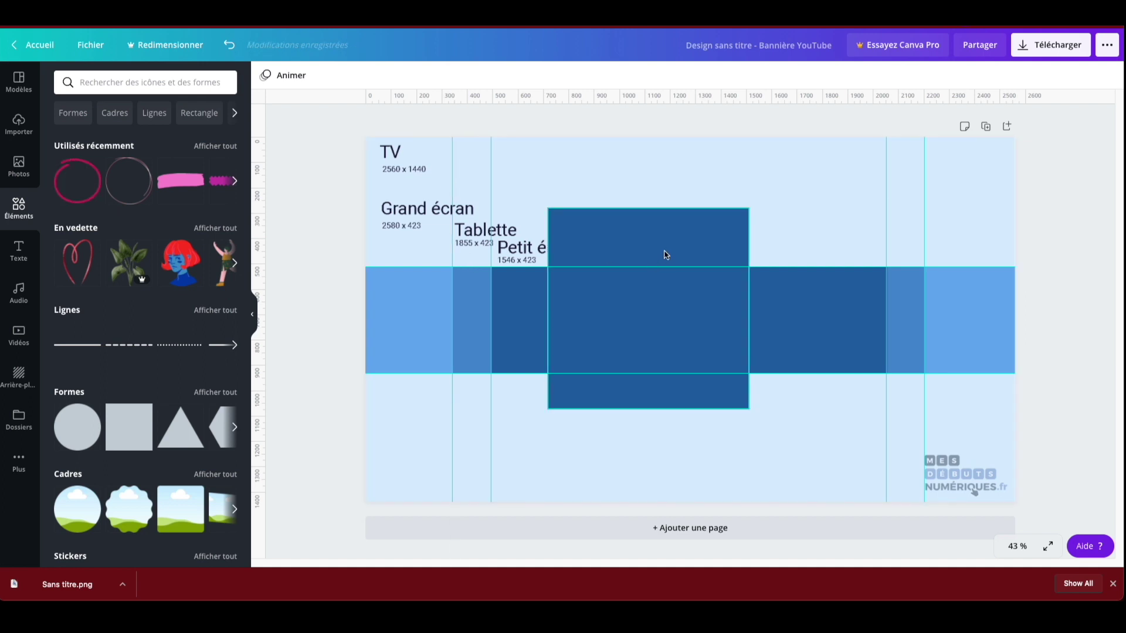
Move the blue square to the band's left end and stretch it between the guides to cover the full-width central band.
mouse_move(666, 242)
mouse_down()
mouse_move(671, 201)
mouse_move(614, 244)
mouse_move(606, 309)
mouse_move(612, 298)
mouse_move(573, 300)
mouse_move(631, 319)
mouse_move(480, 314)
mouse_move(485, 299)
mouse_move(486, 311)
mouse_move(892, 294)
mouse_move(681, 332)
mouse_move(500, 317)
mouse_move(486, 299)
mouse_up()
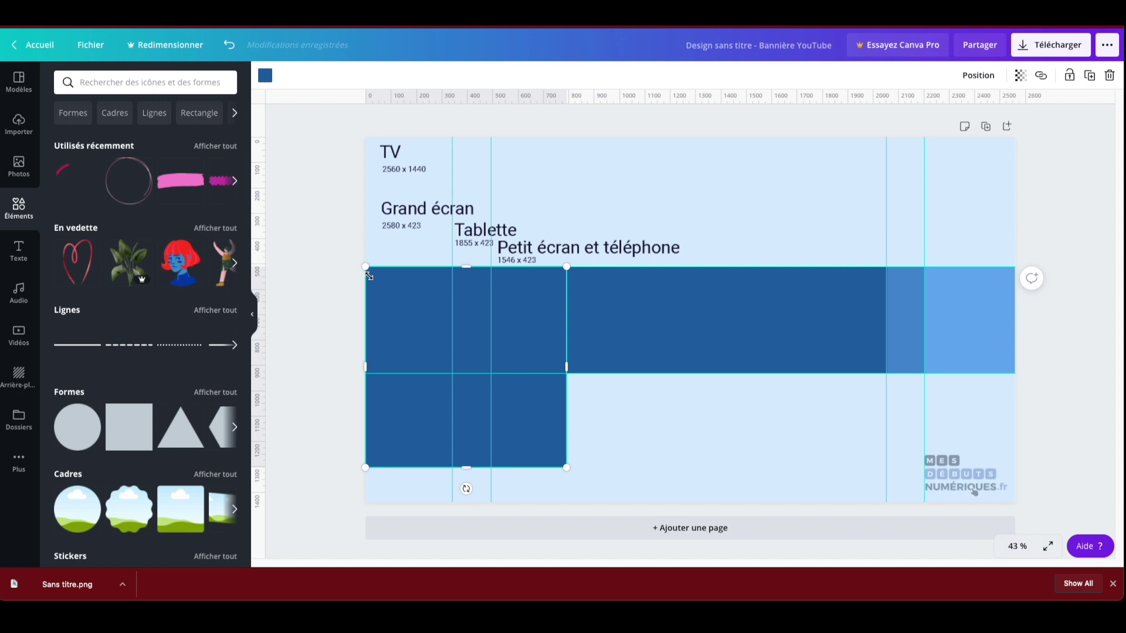
key(ctrl+z)
drag(467, 466, 473, 373)
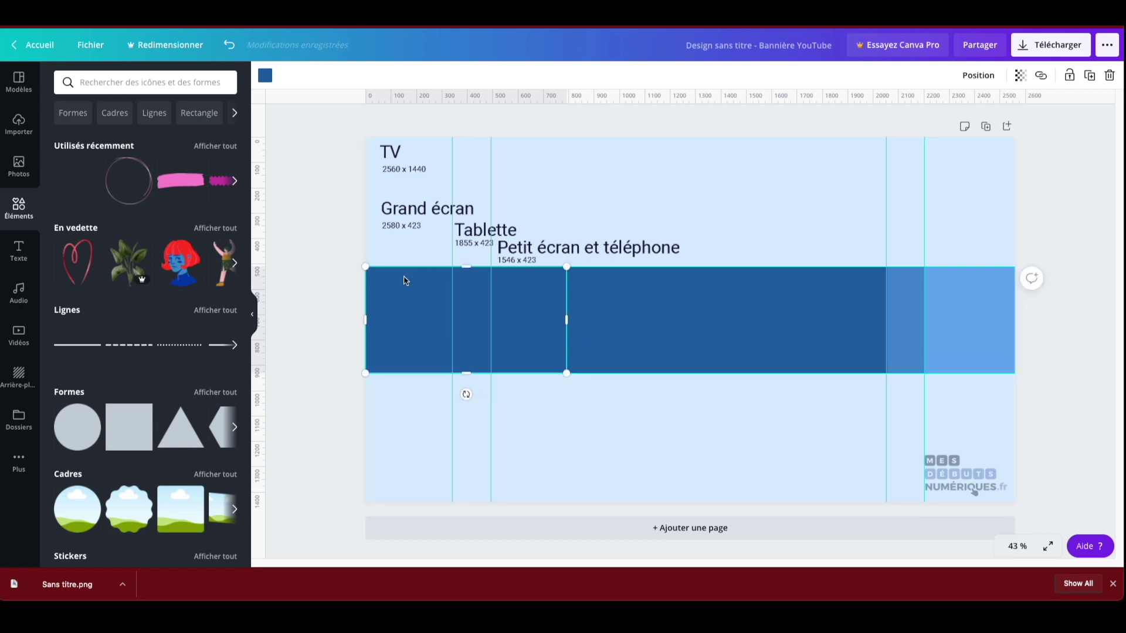
drag(567, 319, 1011, 315)
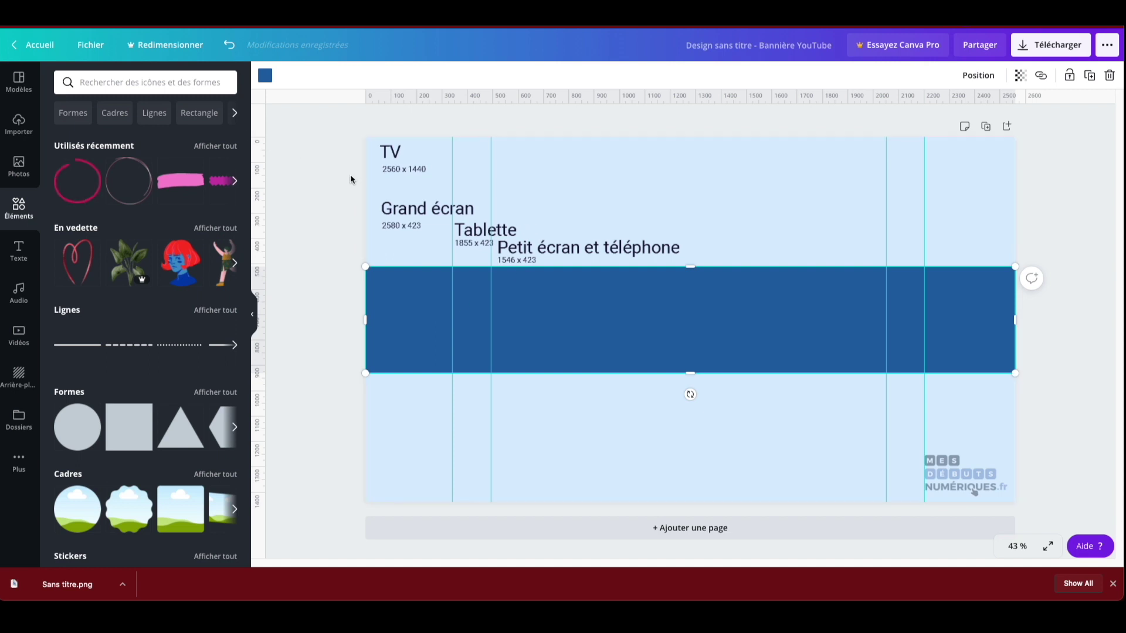
click(328, 240)
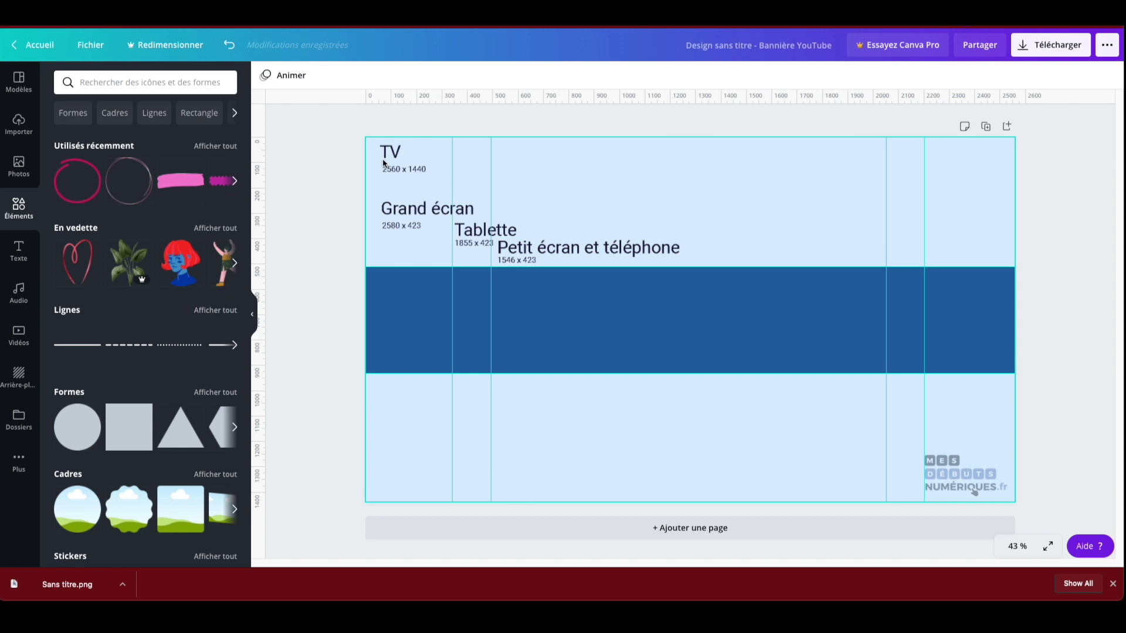
Try deleting the size guide image from the page background, and undo the deletion.
click(434, 145)
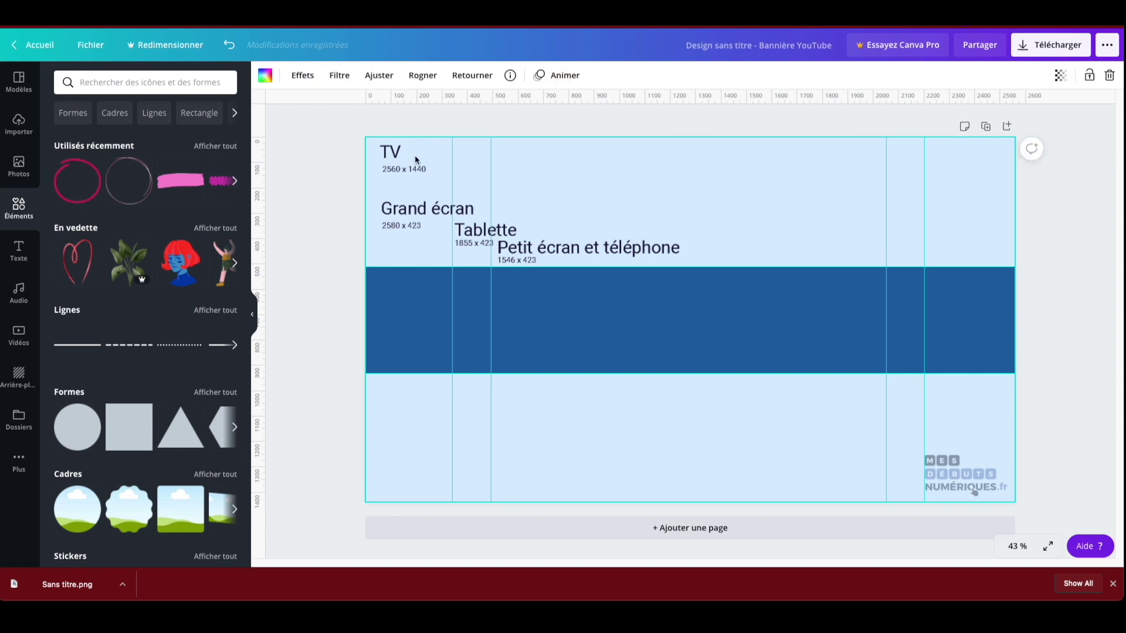
click(698, 308)
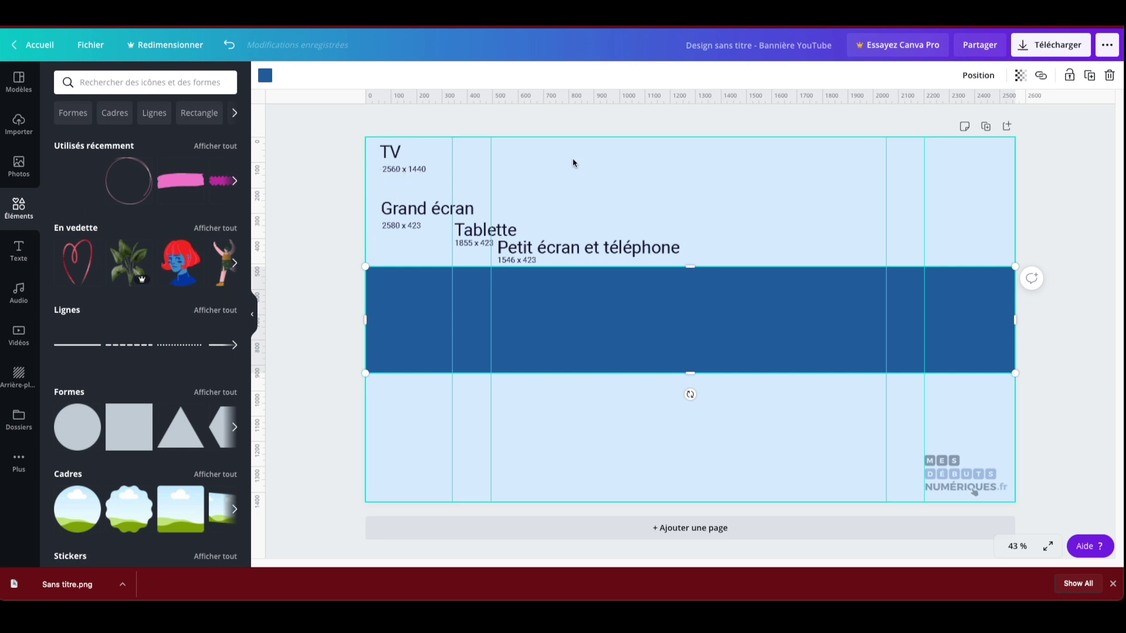
click(381, 167)
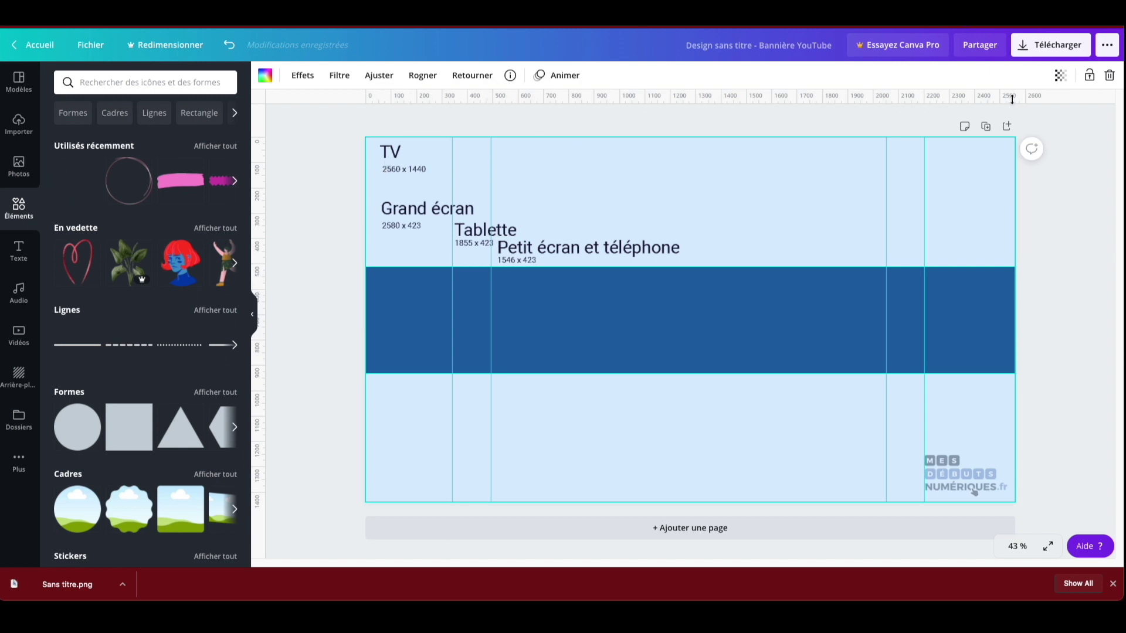
right_click(786, 170)
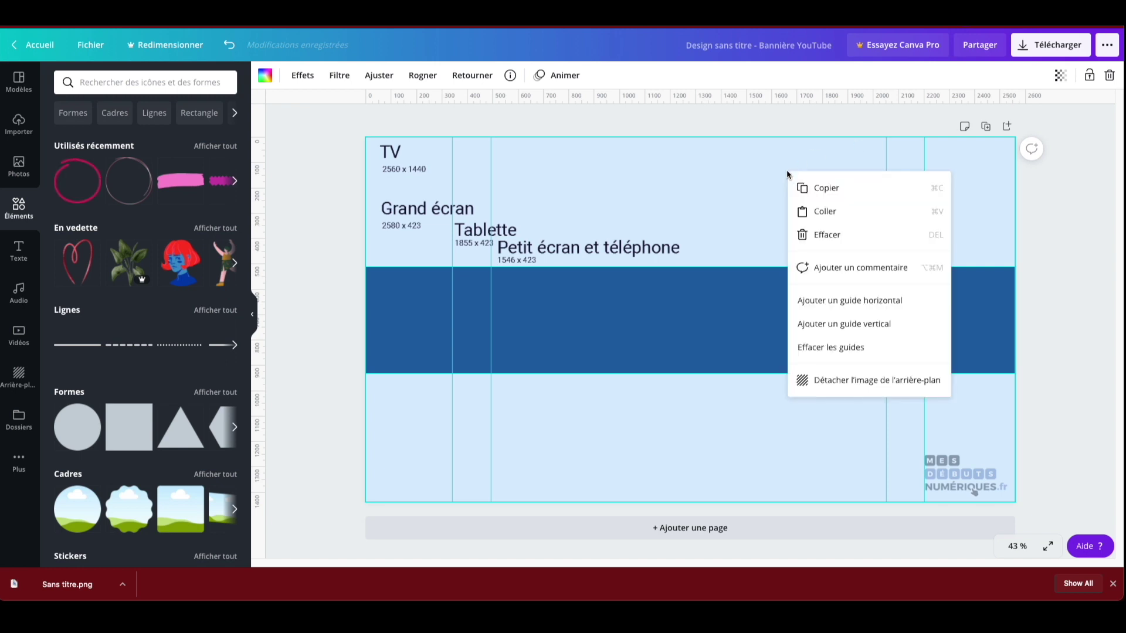
click(818, 235)
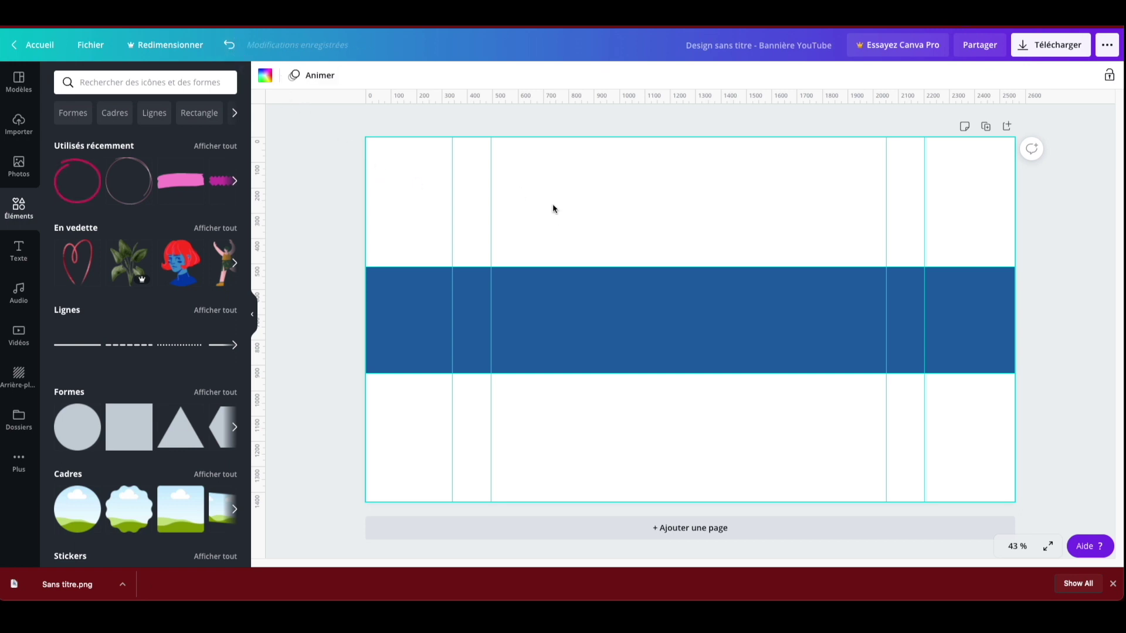
click(230, 51)
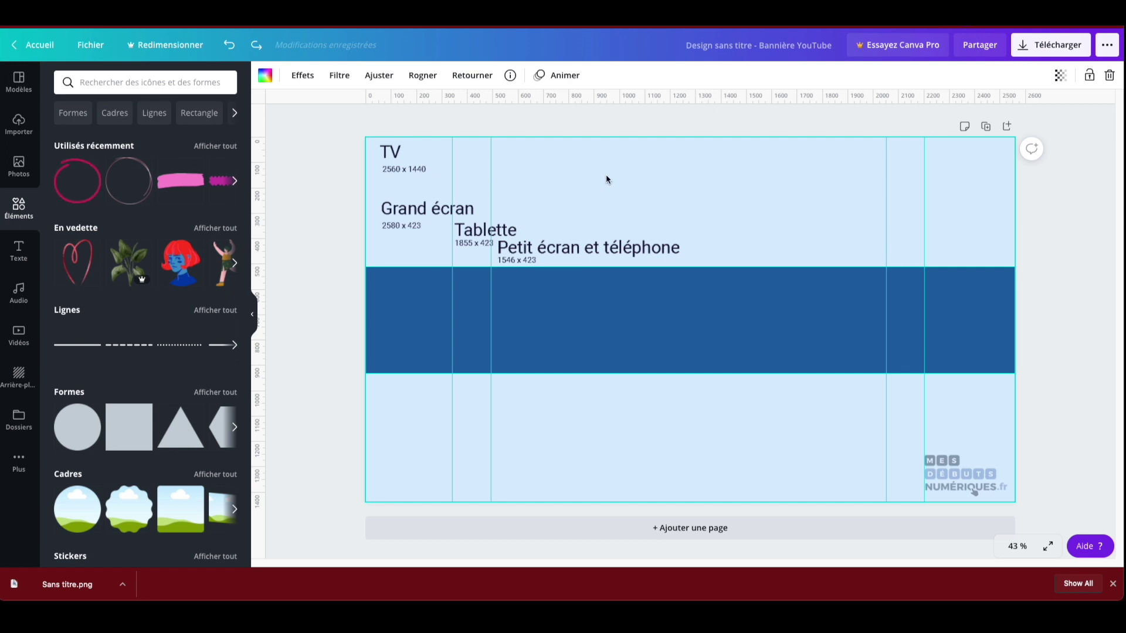
Set the background size guide image's transparency to 51.
right_click(553, 163)
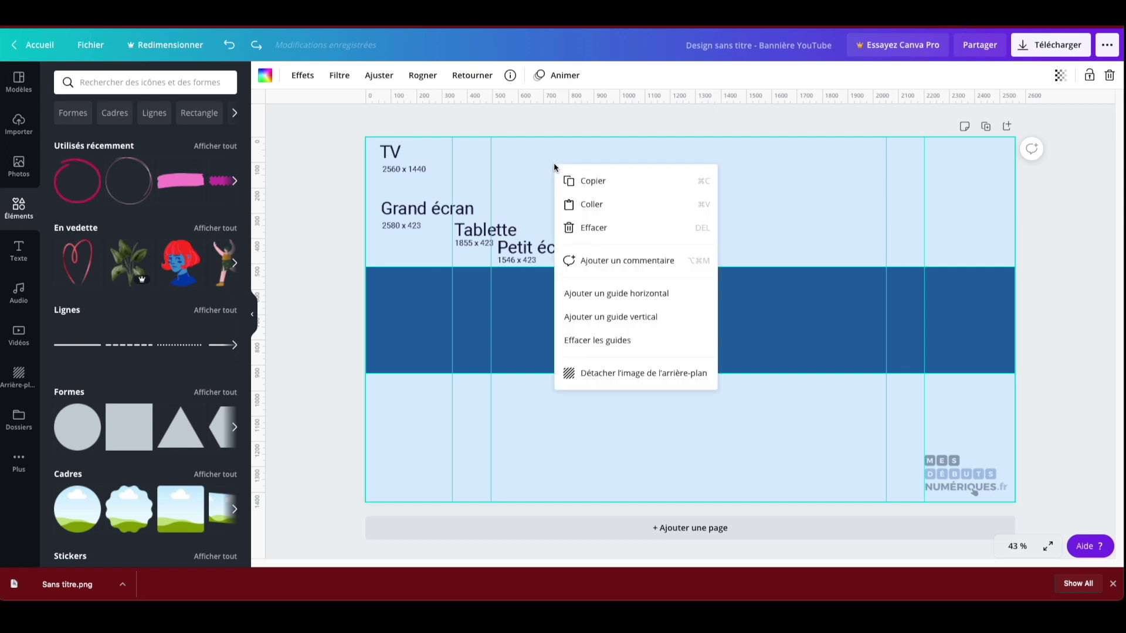
click(632, 149)
right_click(630, 146)
click(613, 150)
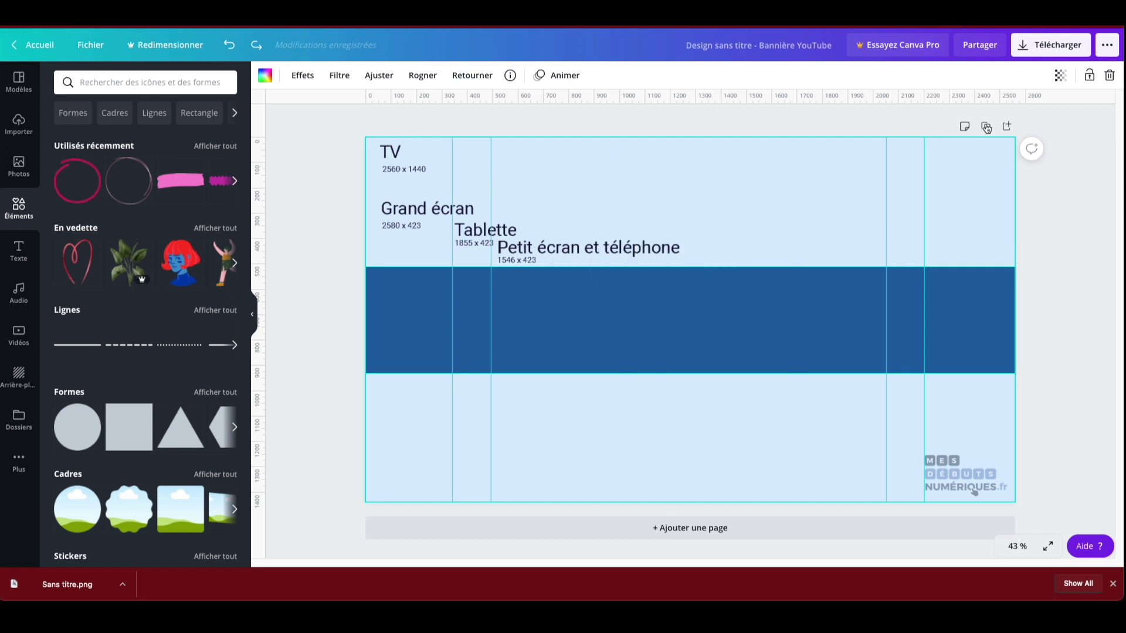
click(1060, 75)
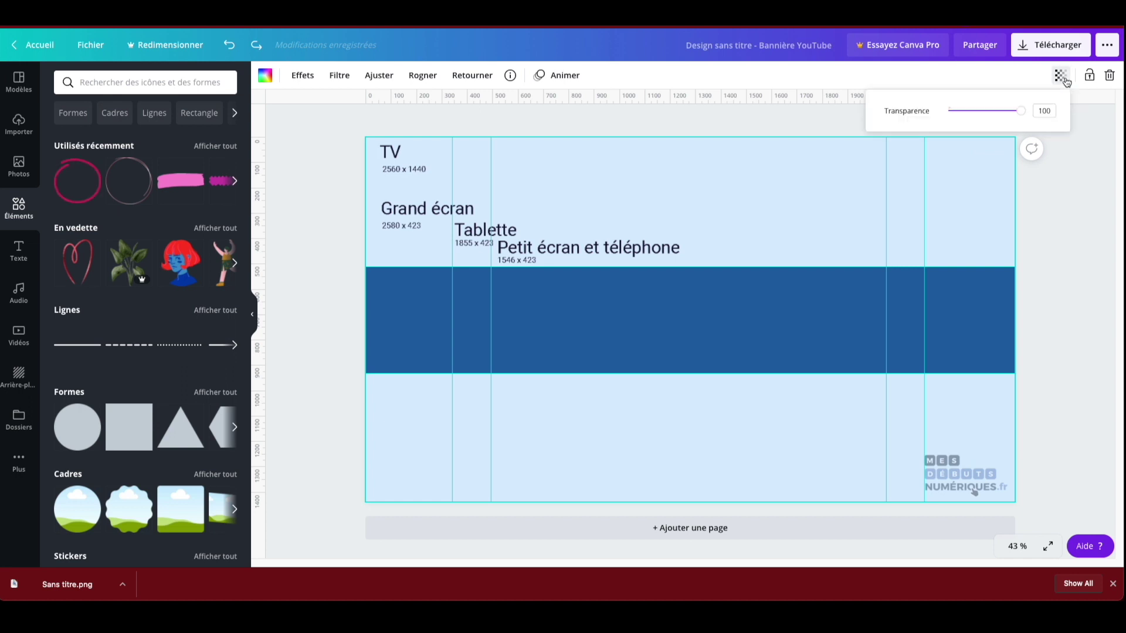
drag(1025, 115, 988, 126)
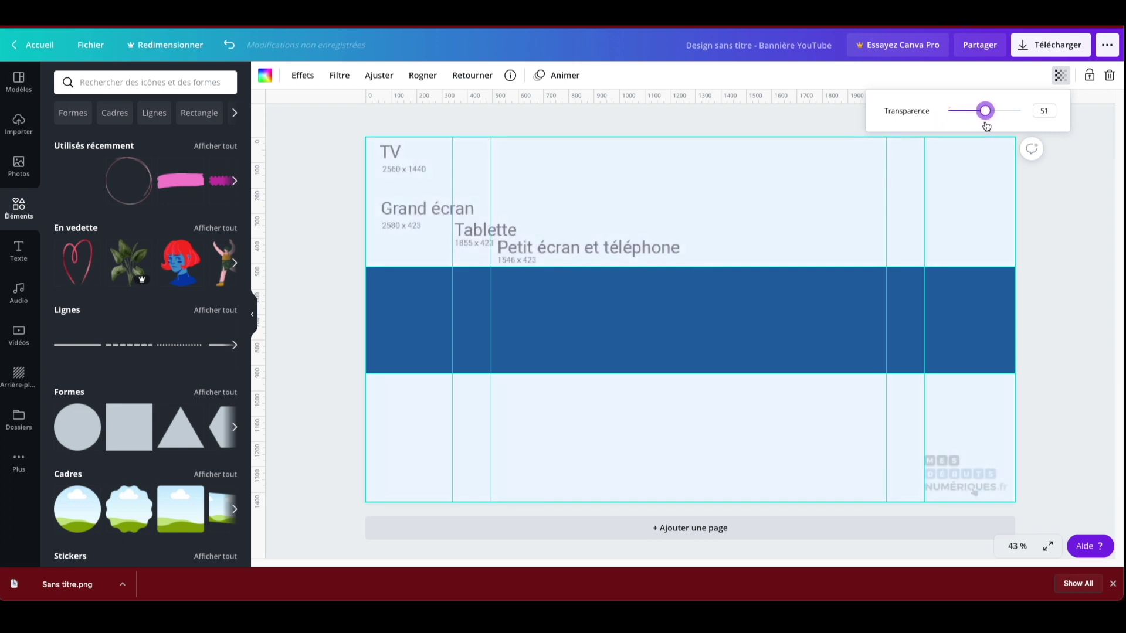
click(403, 333)
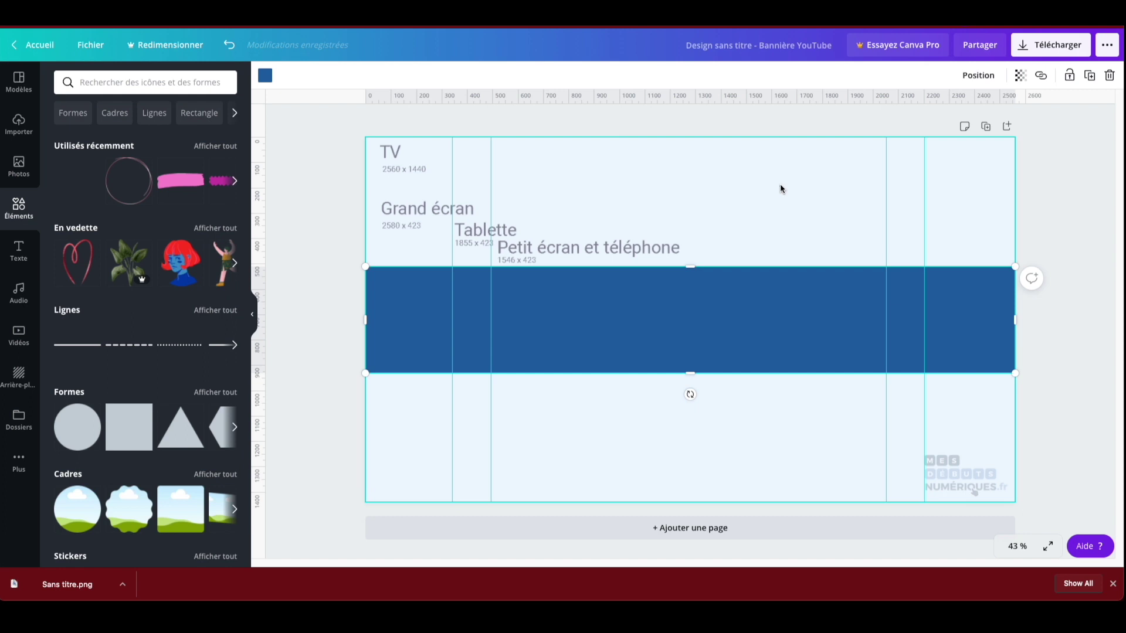
click(568, 200)
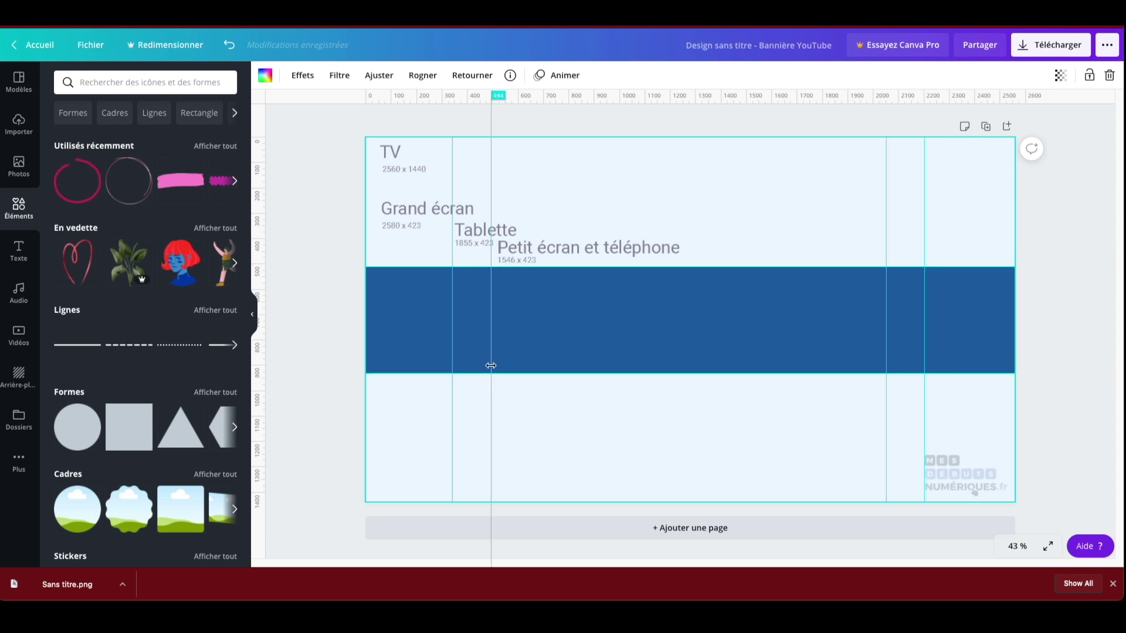
Add the uploaded cut-out photo of the man with a laptop and shrink it near the right edge of the phone zone.
click(30, 169)
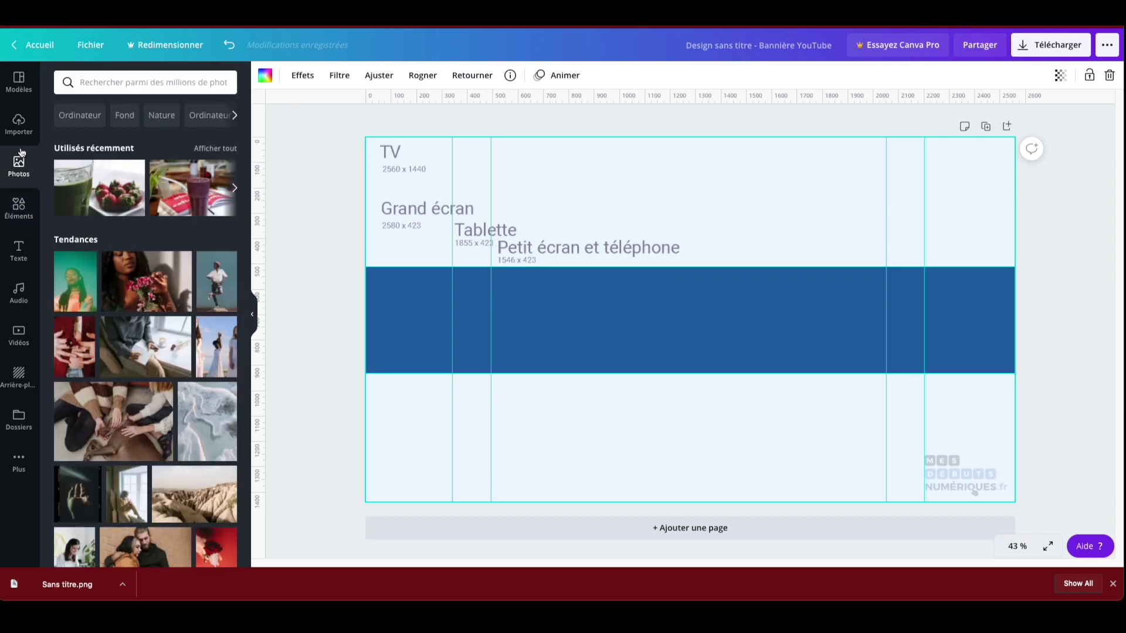
click(18, 124)
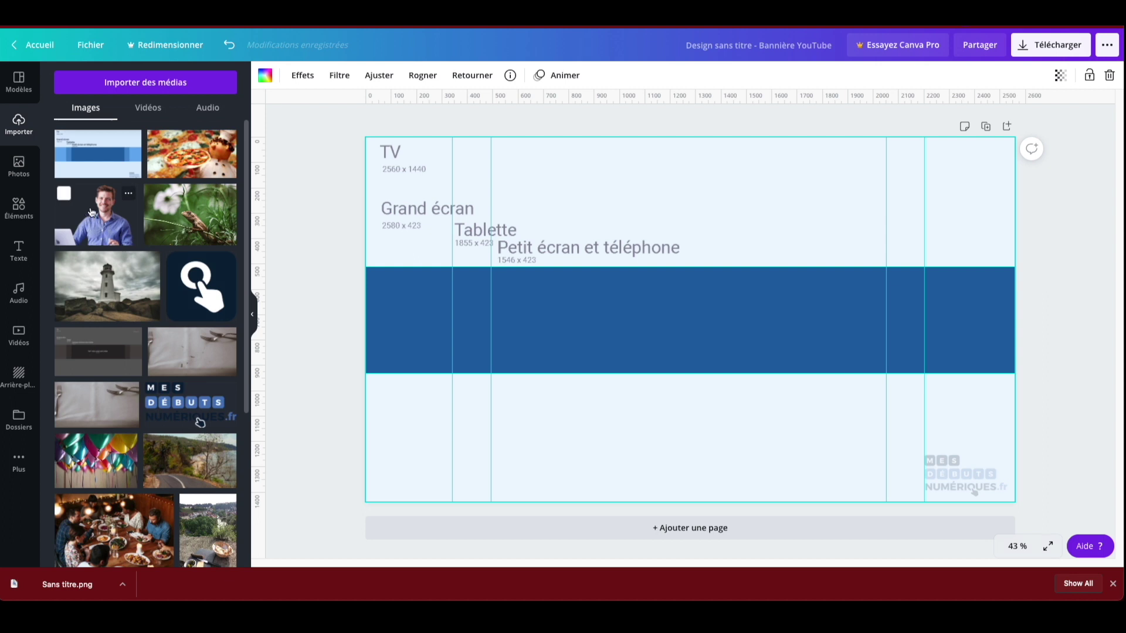
drag(90, 213, 292, 243)
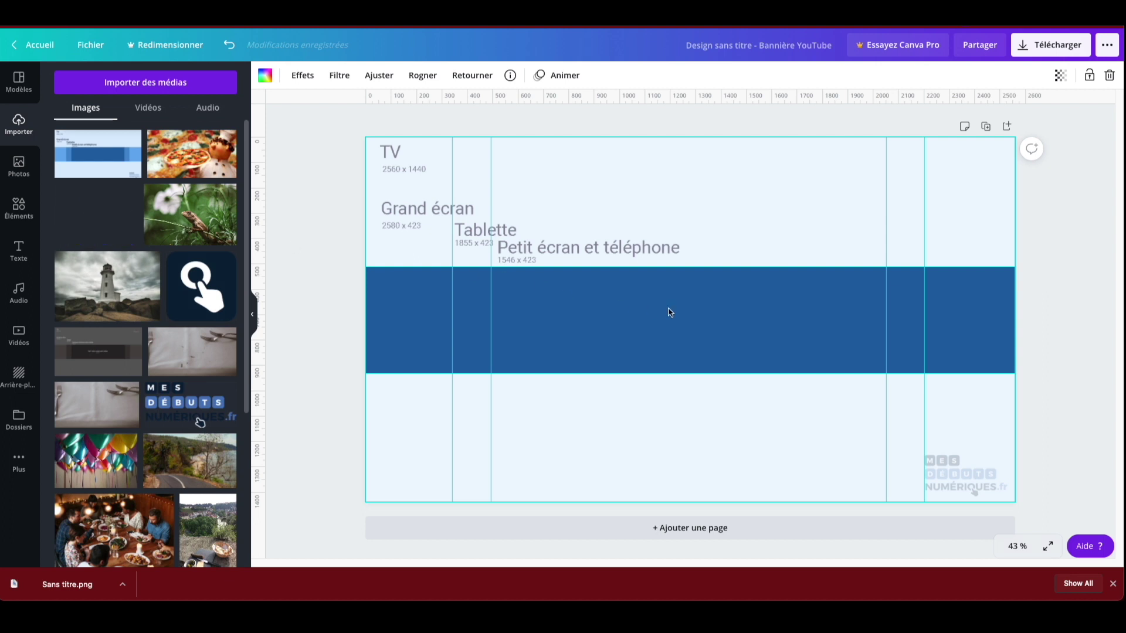
drag(671, 312, 764, 322)
drag(857, 428, 763, 350)
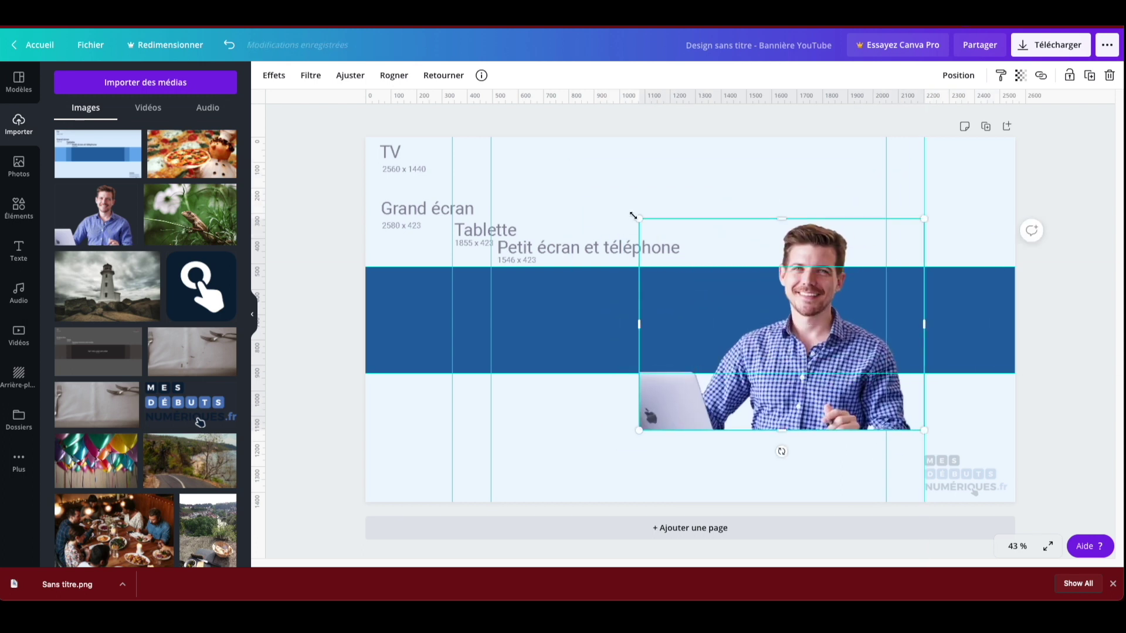
drag(637, 218, 738, 281)
click(607, 294)
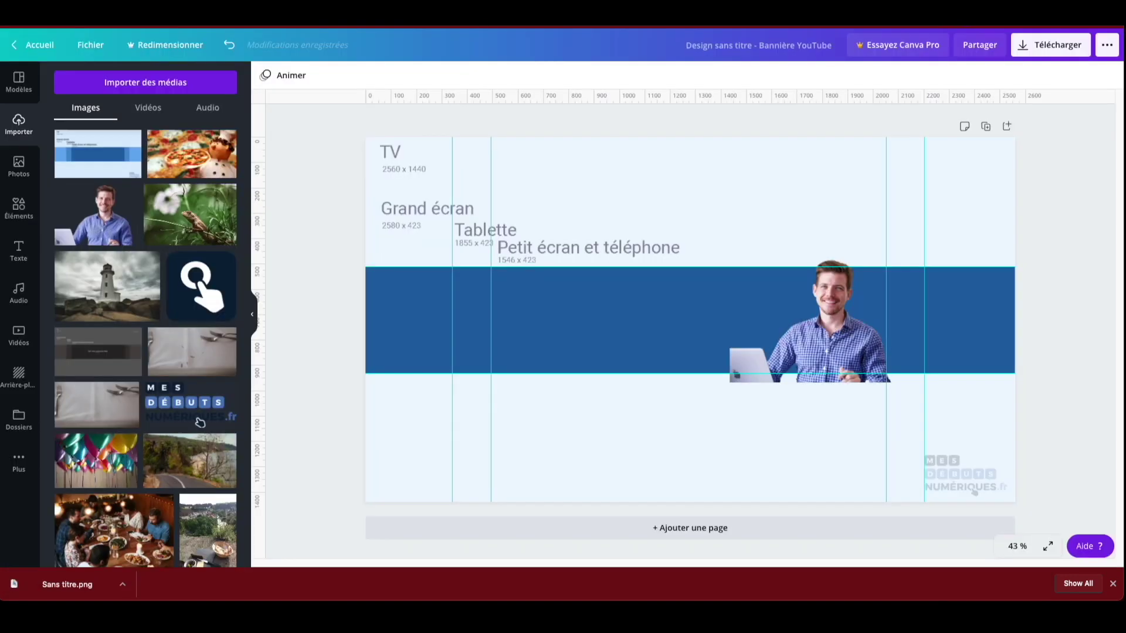
Trim the blue band slightly inside the horizontal guides and shift the man's photo up and left onto the lower guide.
drag(688, 265, 691, 271)
drag(689, 368, 689, 365)
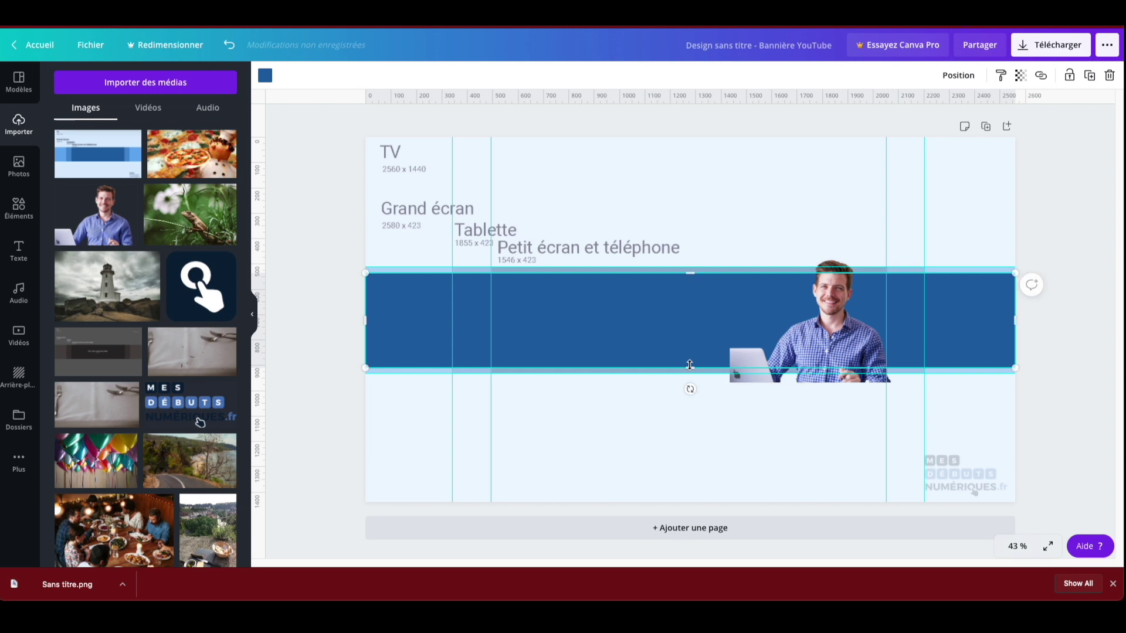
click(828, 384)
drag(828, 382, 807, 372)
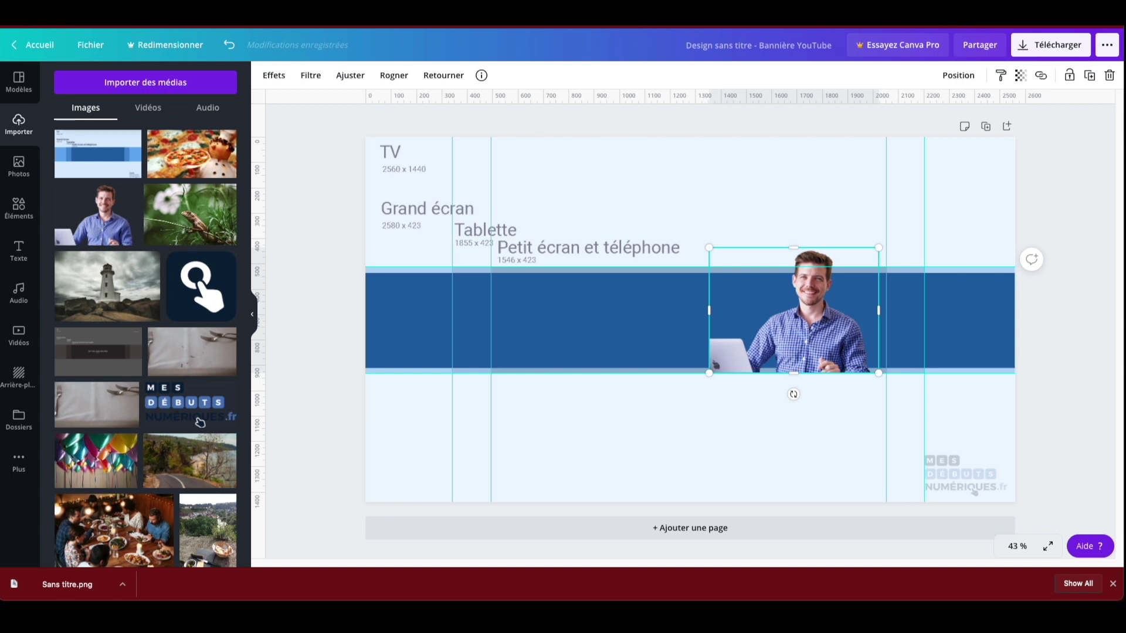
Check the existing YouTube channel banner, and fit the man's photo between the horizontal guides against the phone zone's right-hand guide.
key(ctrl+Tab)
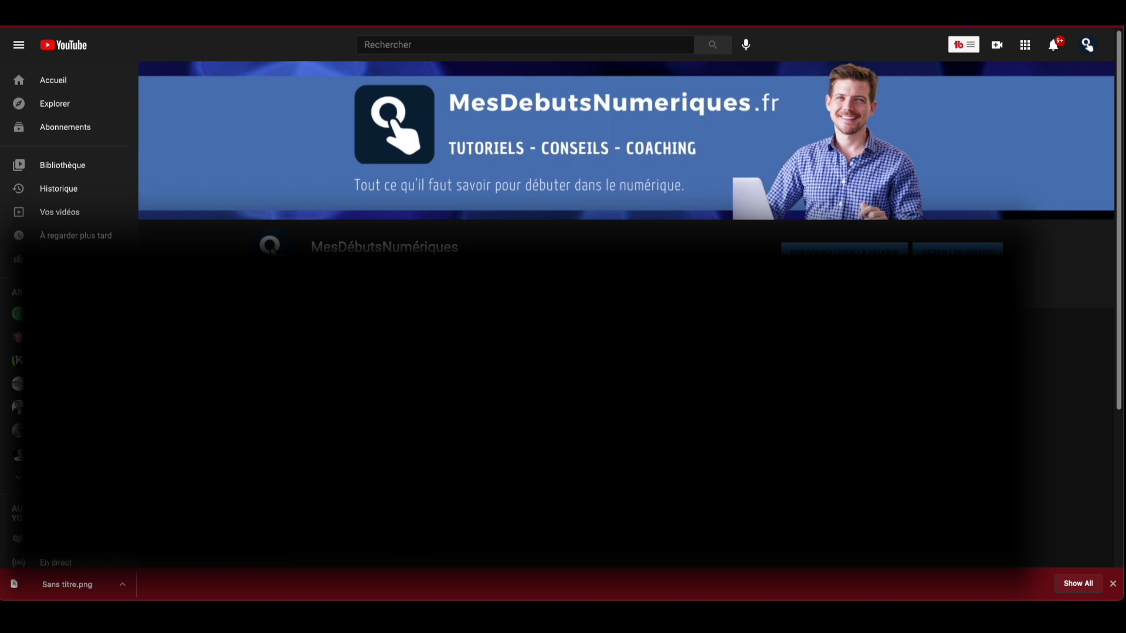
key(ctrl+shift+Tab)
click(866, 365)
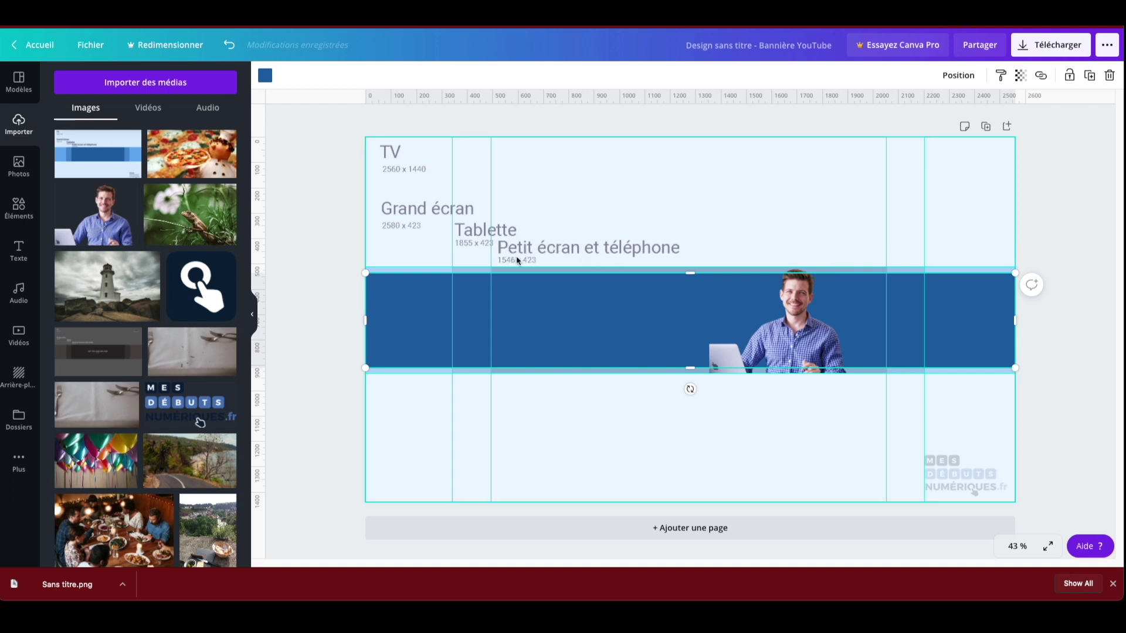
drag(805, 326, 839, 330)
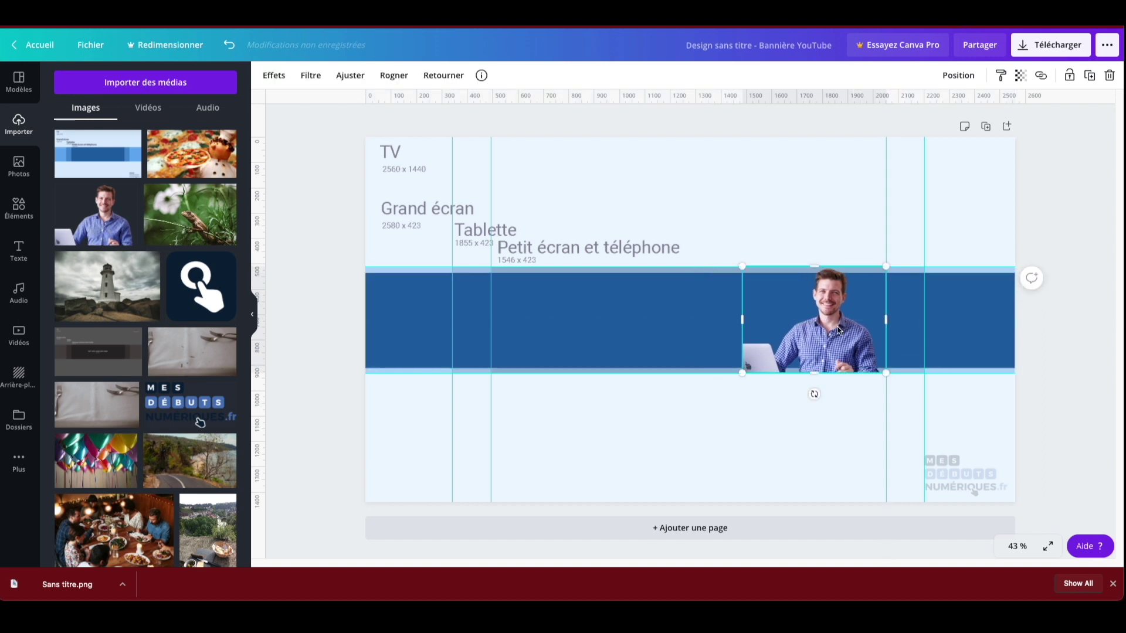
Add the uploaded hand logo, shrink it at the left end of the phone zone, and paste the "MesDebutsNumeriques.fr" title beside it.
click(908, 280)
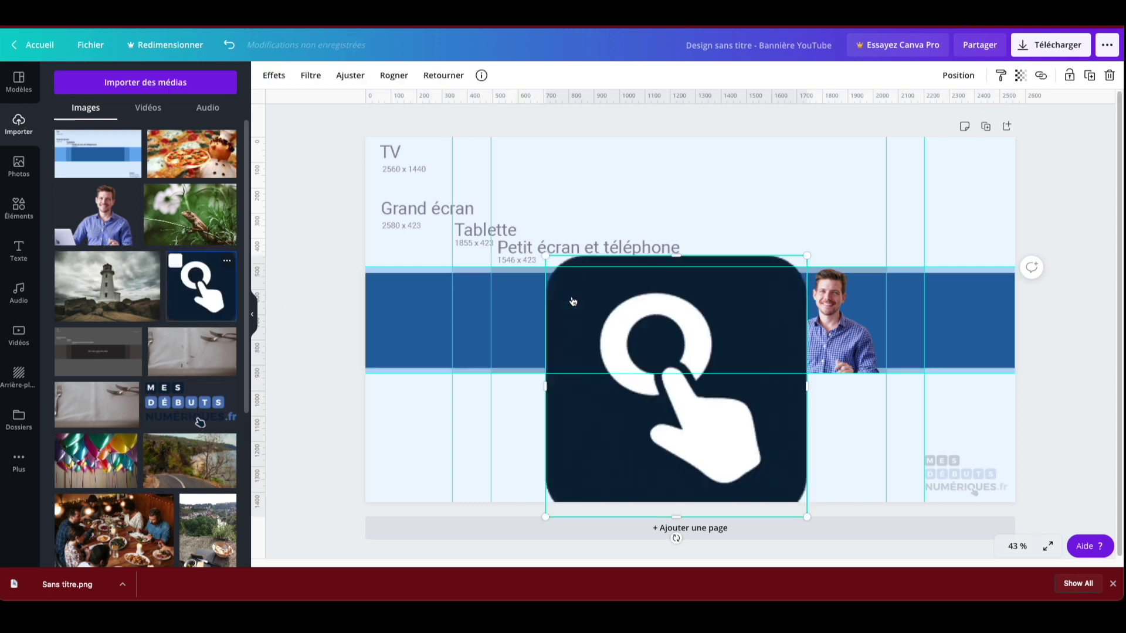
drag(806, 499, 529, 300)
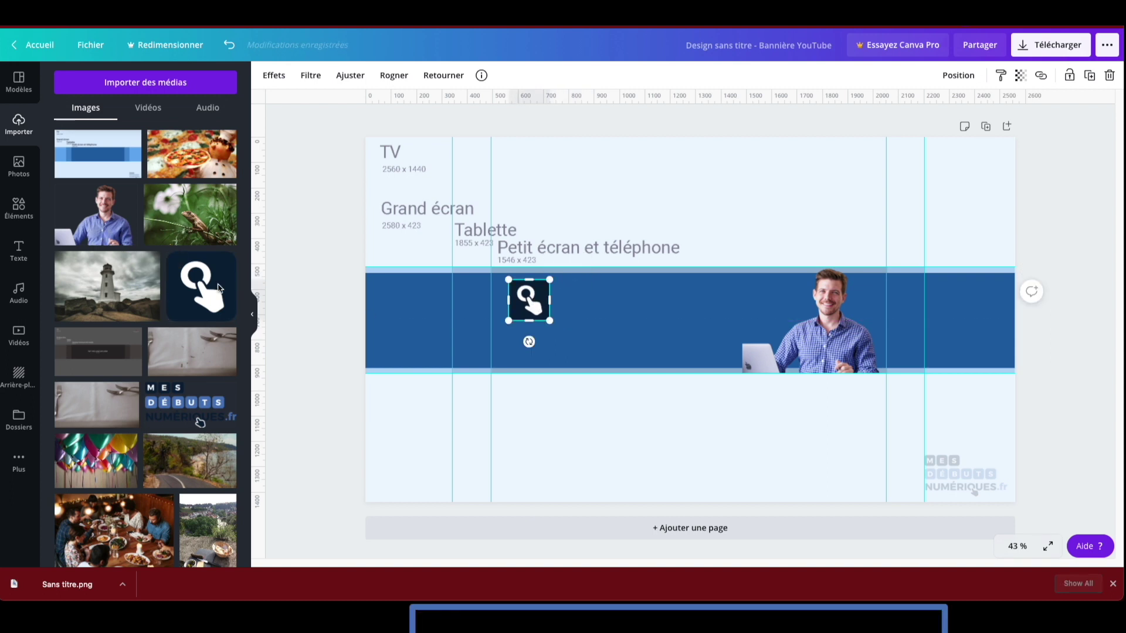
key(ctrl+v)
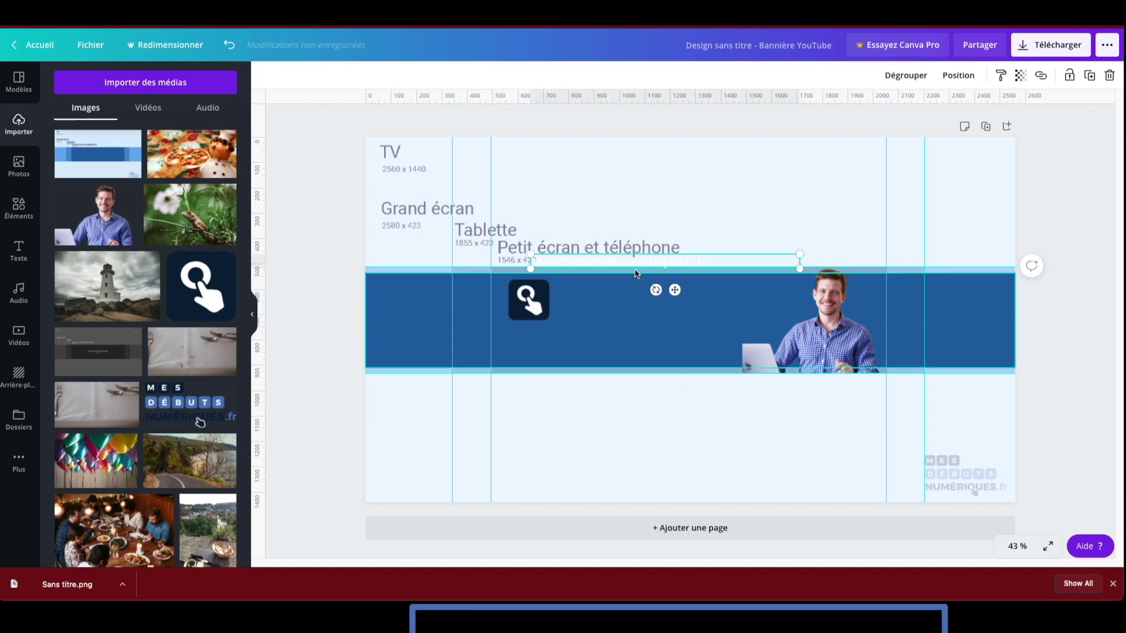
key(Escape)
Add "TUTORIELS - CONSEILS - COACHING" under the title and place "Tout ce qu'il faut savoir pour débuter dans le numérique." below the logo.
text(TUTORIELS - CONSEILS - COACHING)
key(Escape)
text(Tout ce qu'il faut savoir pour débuter dans le numérique)
drag(554, 325, 583, 362)
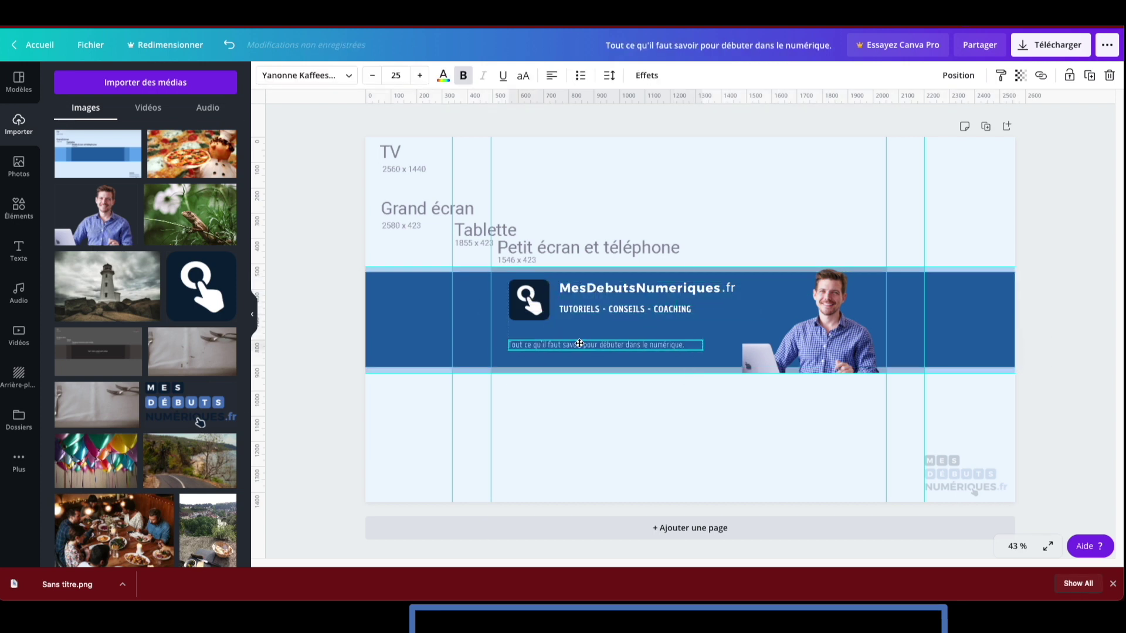
click(738, 213)
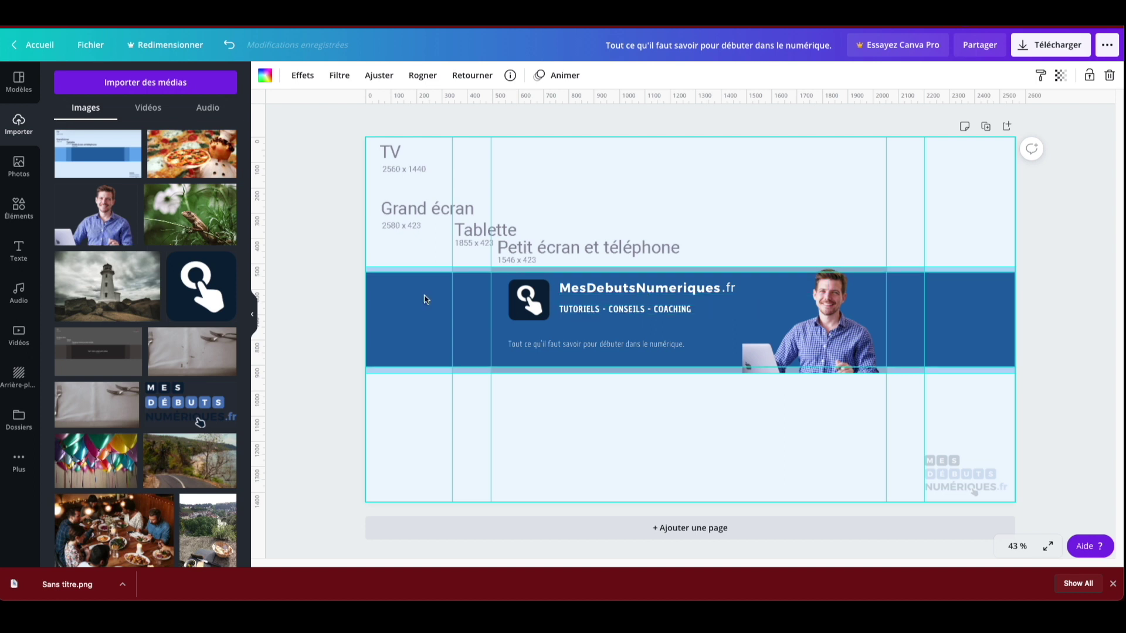
Add a subtitle text box above the blue band and replace its wording with "Votre texte".
click(19, 249)
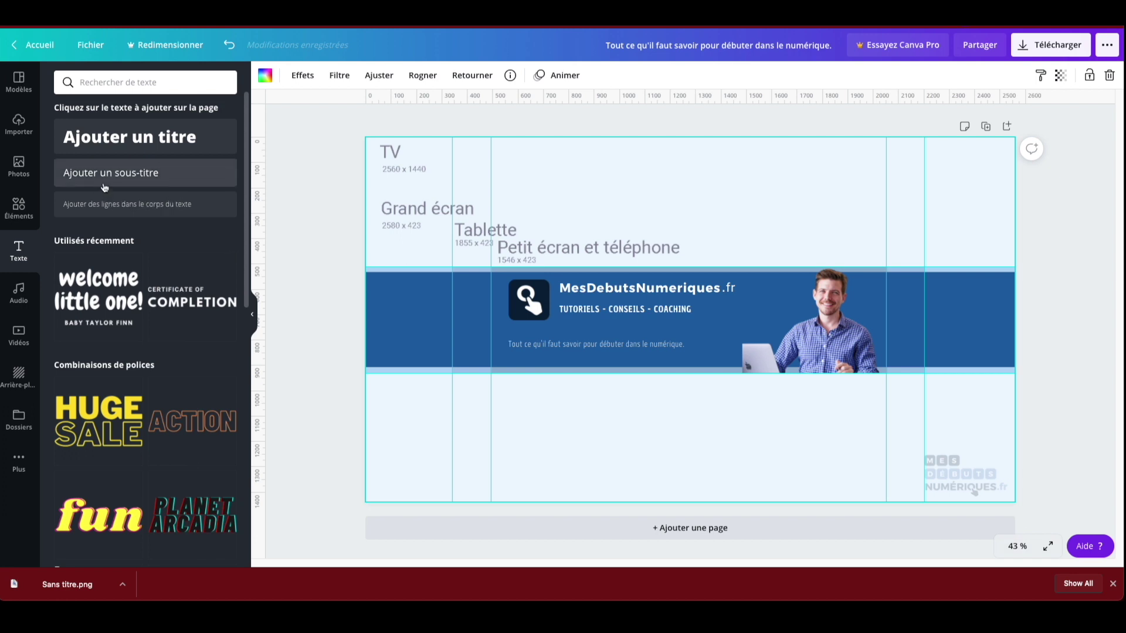
drag(116, 174, 575, 193)
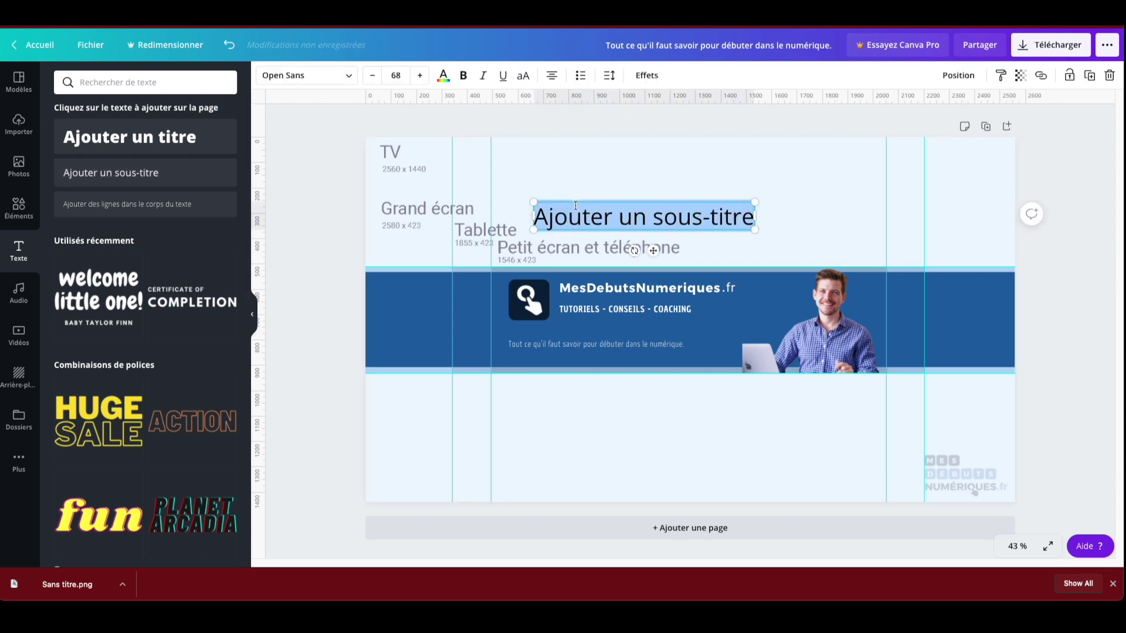
click(638, 218)
double_click(655, 214)
click(655, 214)
text(Votre)
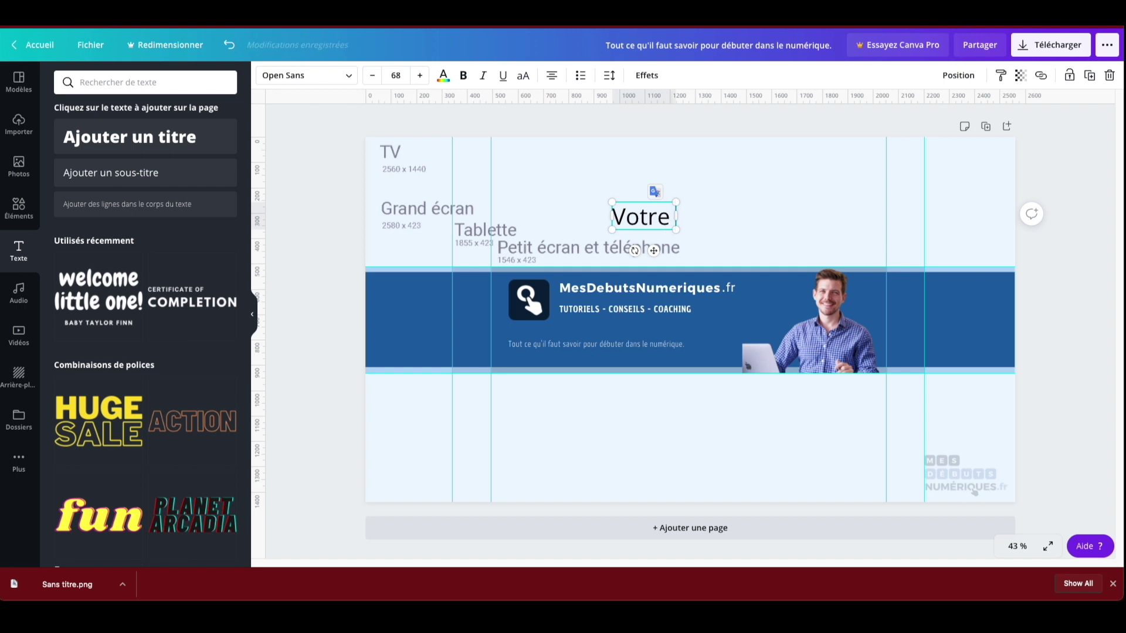
text( tex)
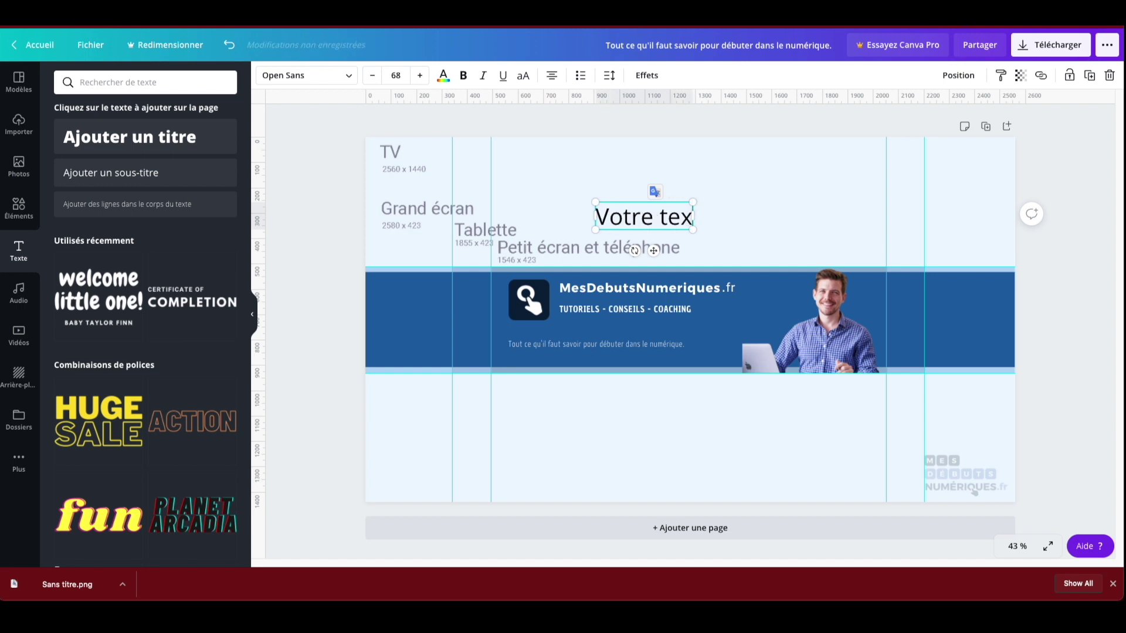
text(te)
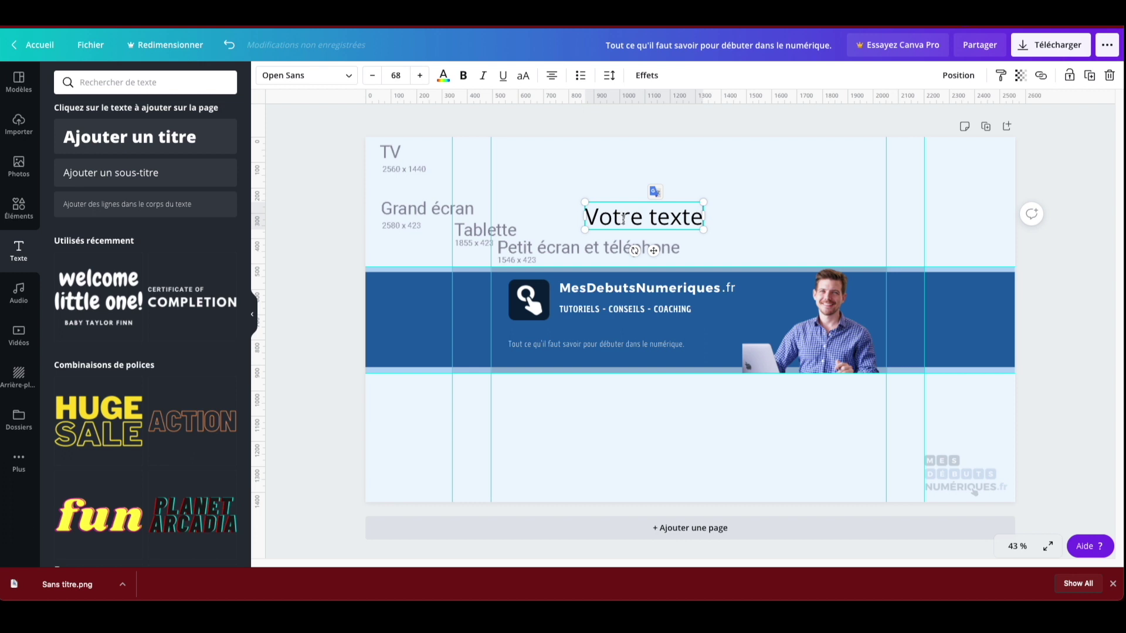
Set the "Votre texte" subtitle to the Yanonne Kaffeesatz Extra Light font at size 150.
triple_click(623, 219)
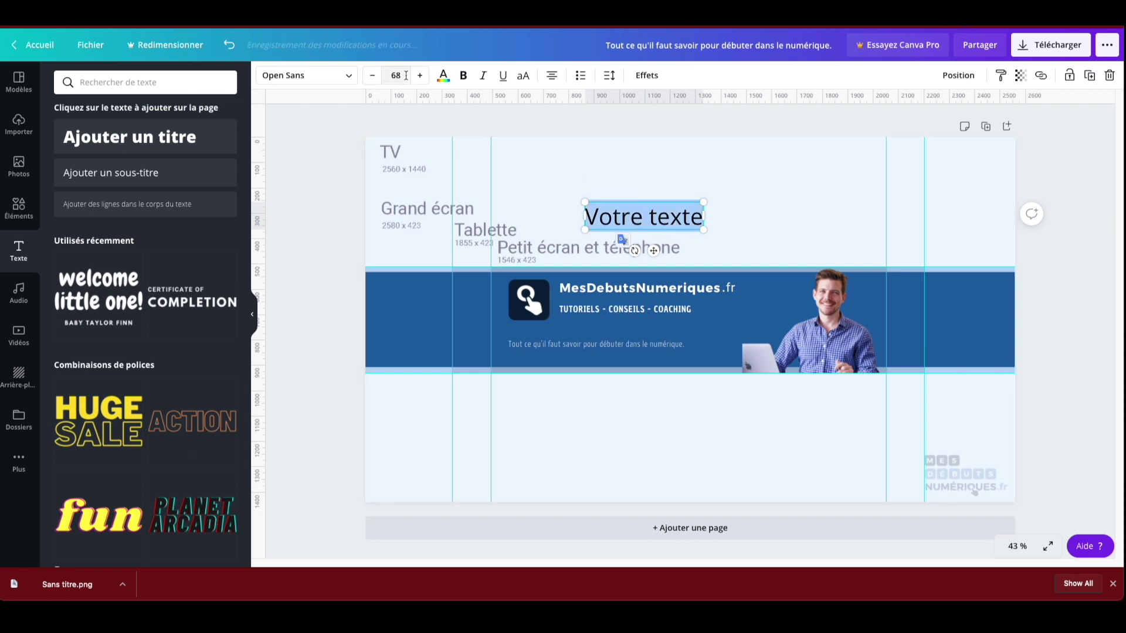
click(307, 76)
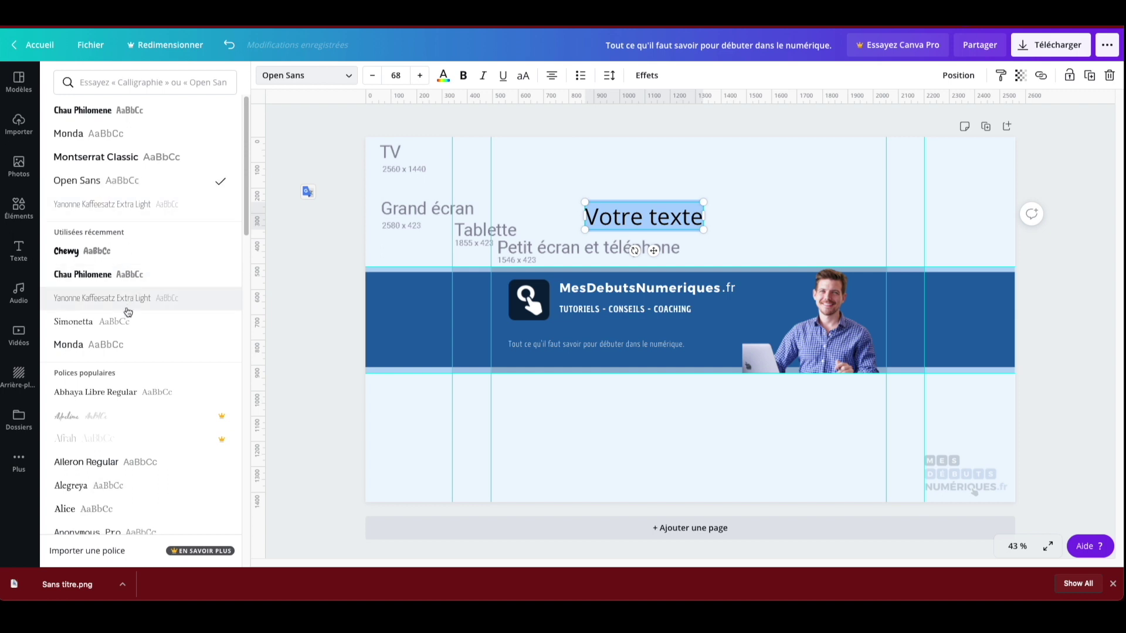
click(129, 302)
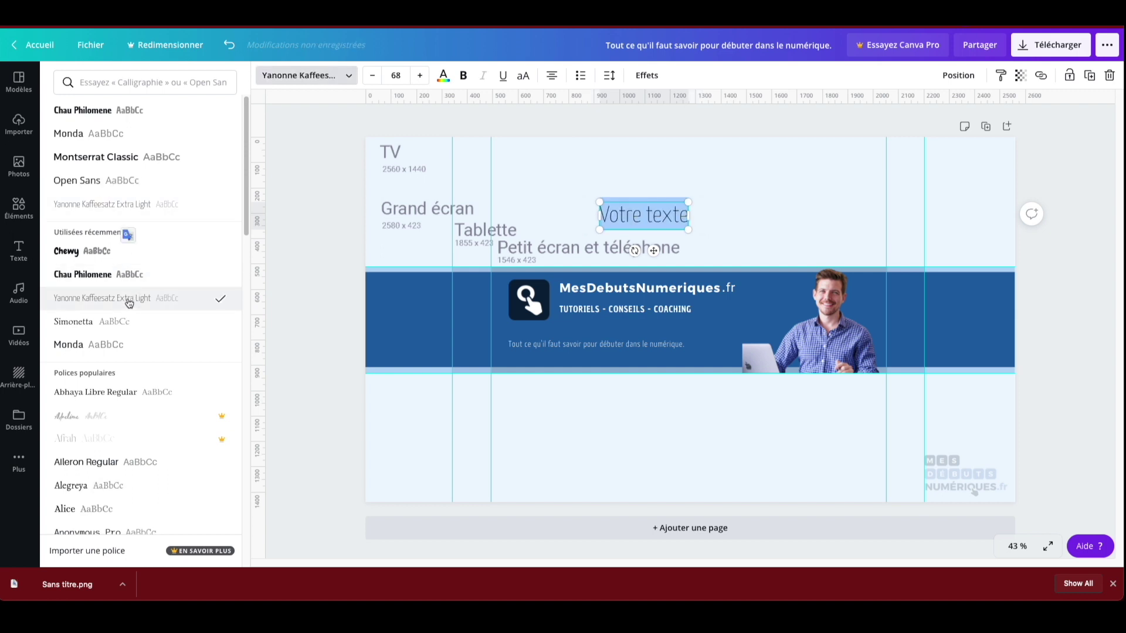
click(398, 77)
scroll(410, 398, down, 4)
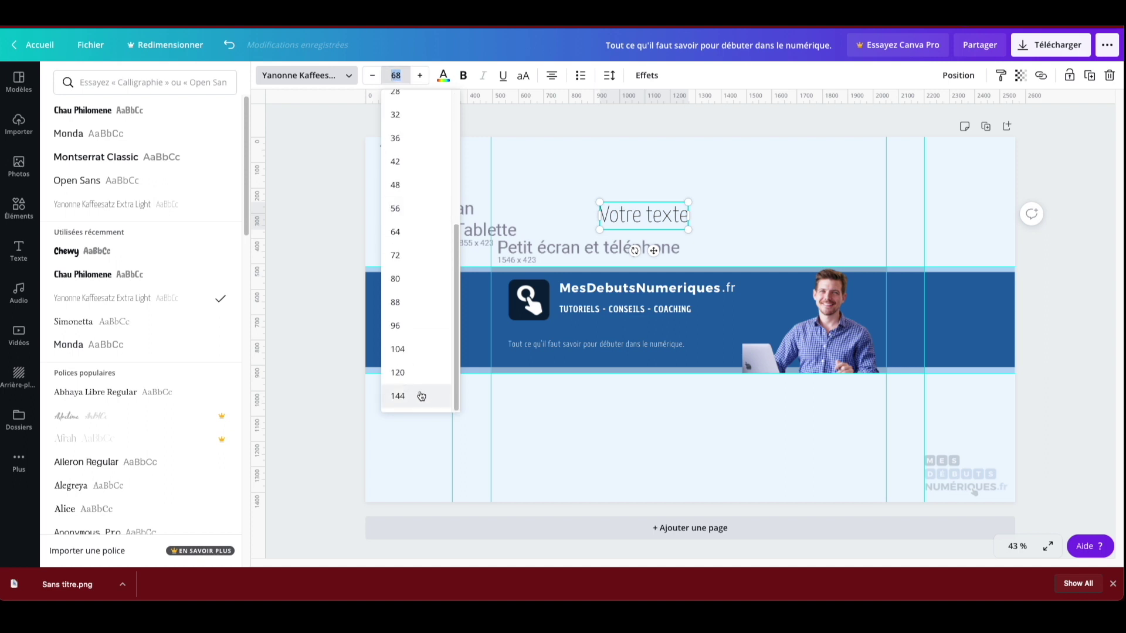
click(394, 75)
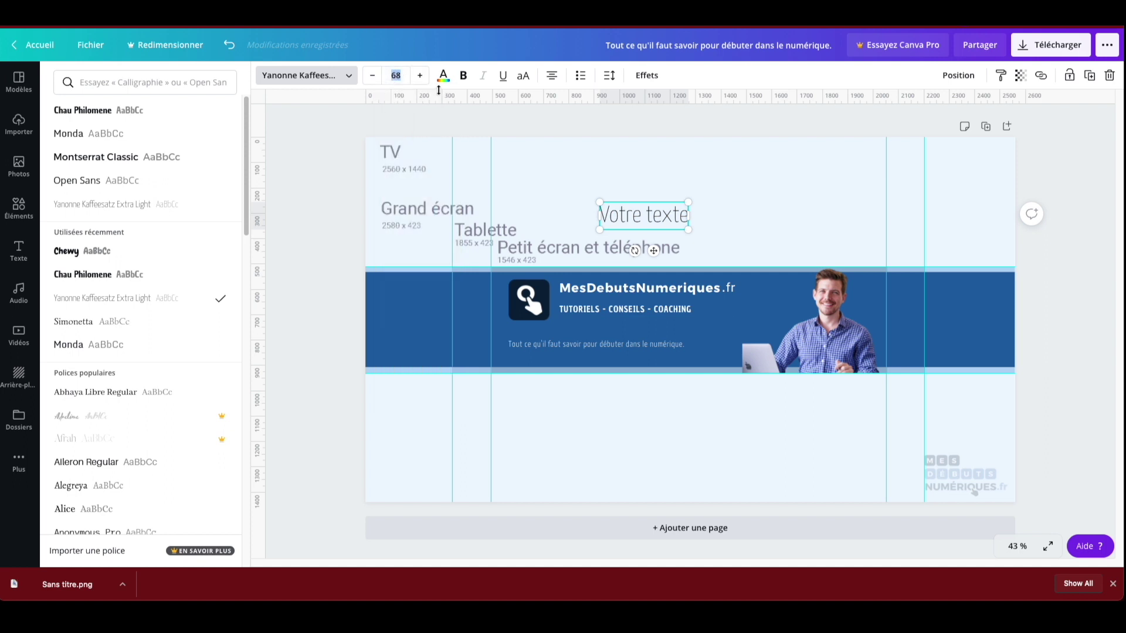
text(150)
key(Return)
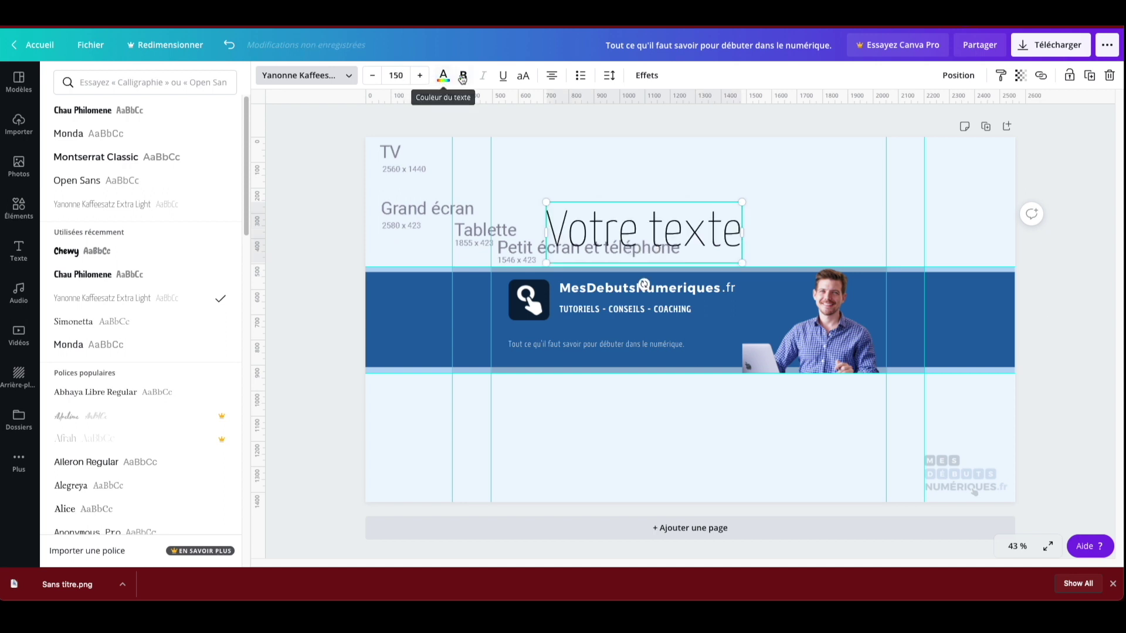
Try uppercase and a different alignment on "Votre texte", restoring its original case and centred alignment.
click(525, 76)
click(526, 77)
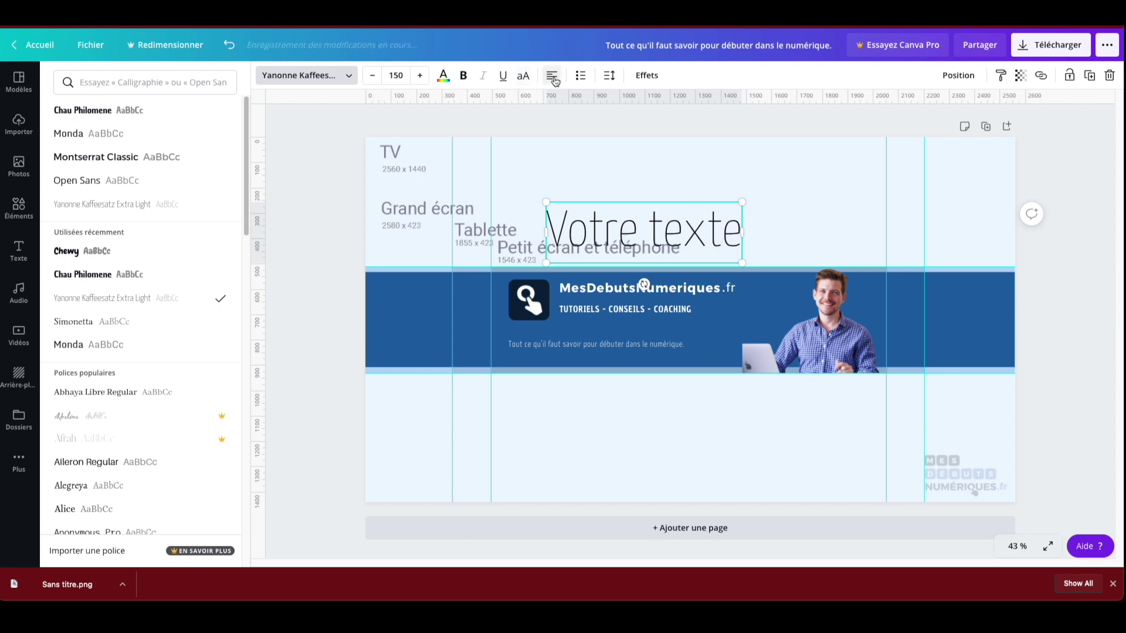
click(551, 80)
click(551, 81)
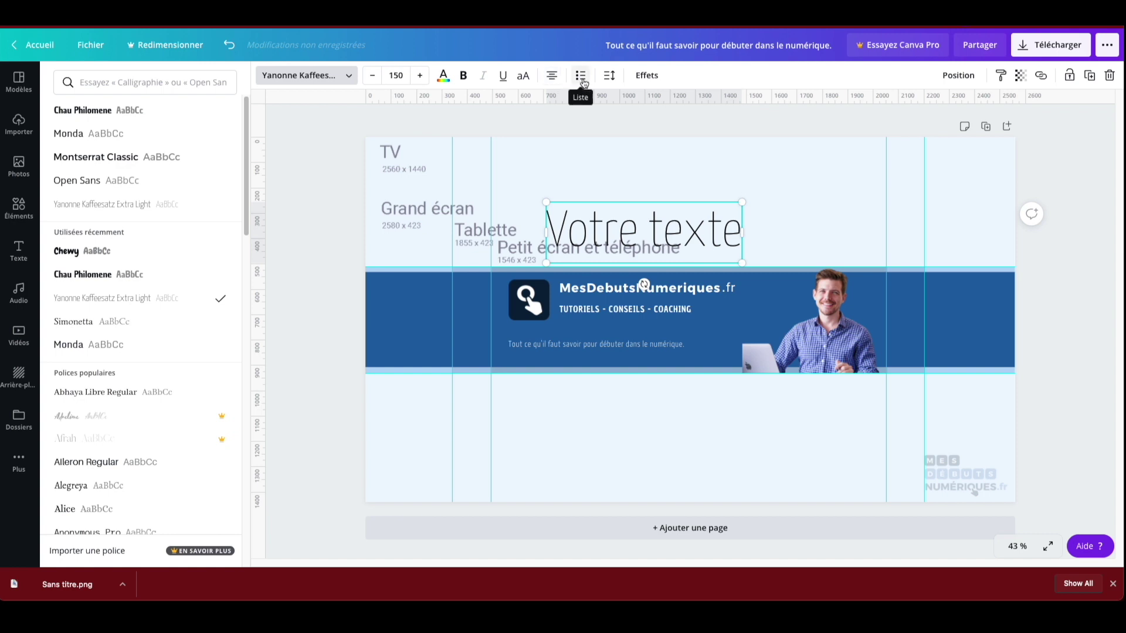
Spread "Votre texte" over two lines with a tighter line height and wider letter spacing.
click(608, 76)
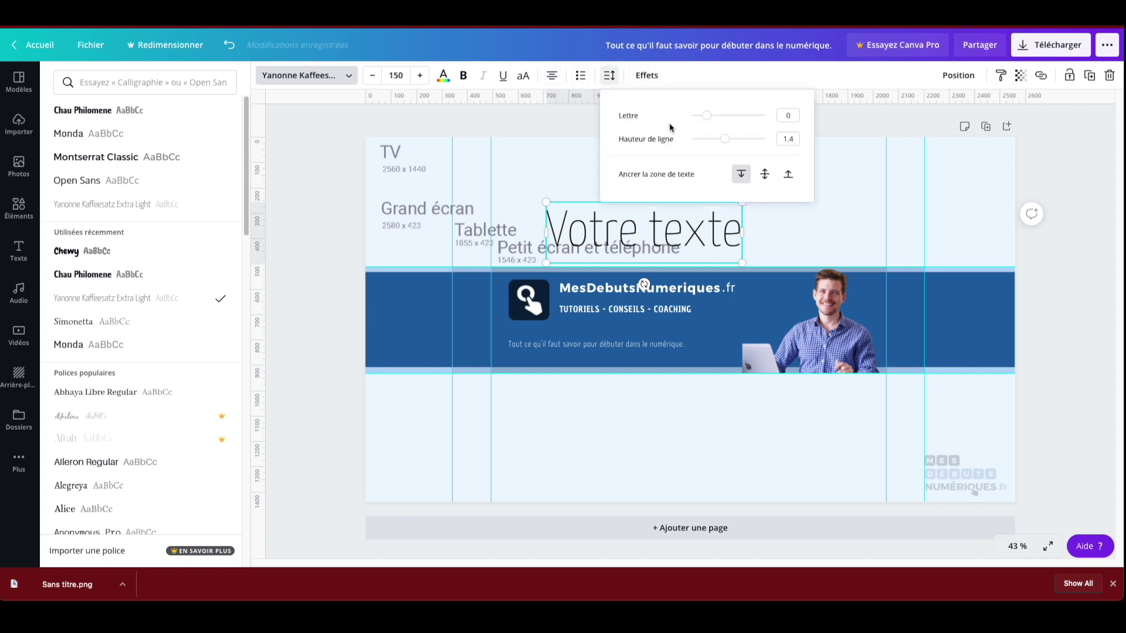
mouse_move(724, 139)
mouse_down()
mouse_move(743, 139)
mouse_move(707, 139)
mouse_up()
click(672, 211)
click(648, 229)
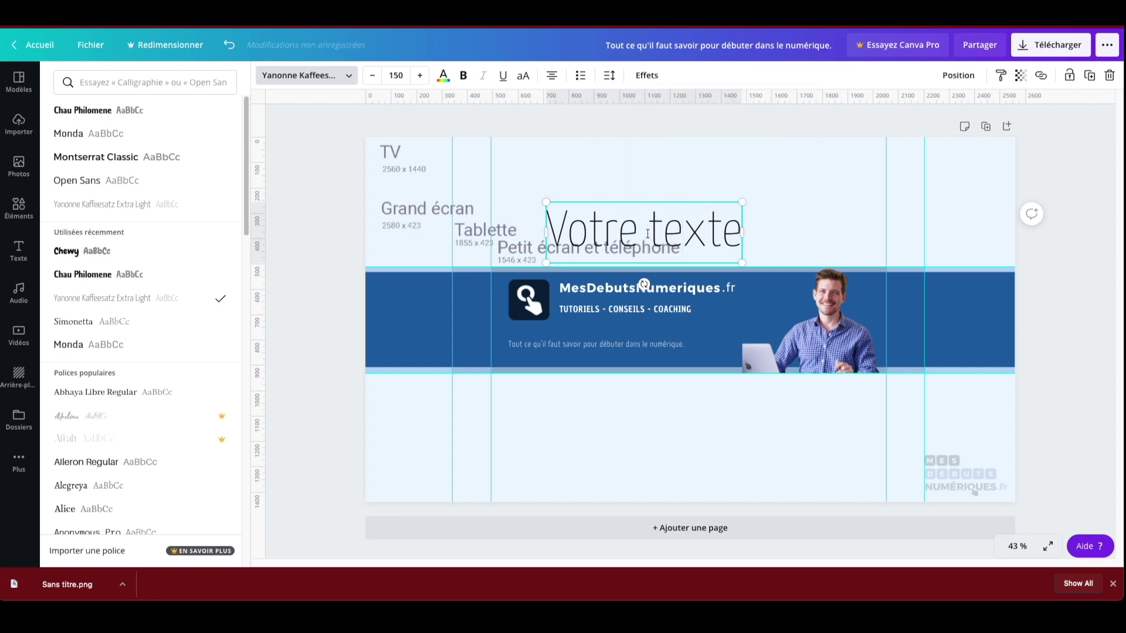
key(Return)
click(609, 75)
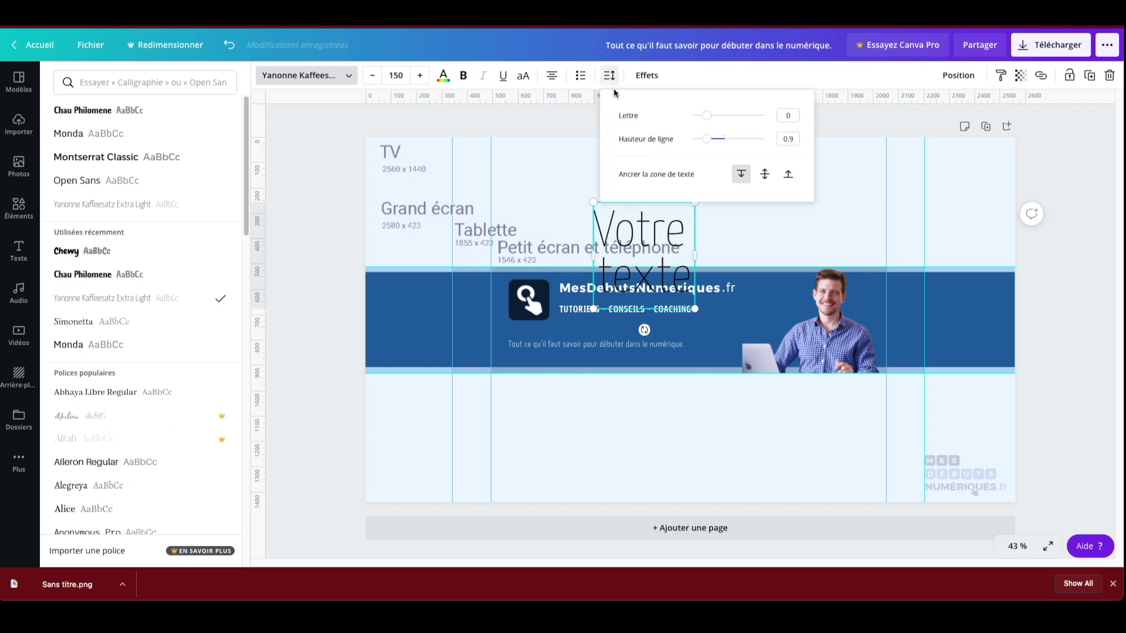
drag(707, 139, 726, 120)
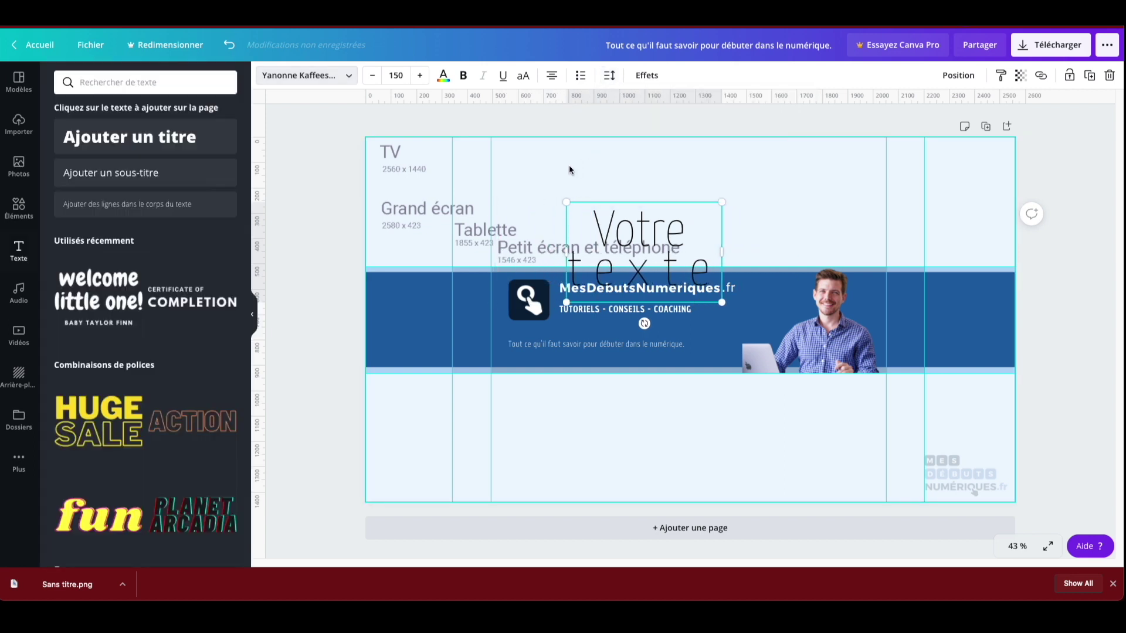
Delete the "Votre texte" sample text from the banner.
key(Escape)
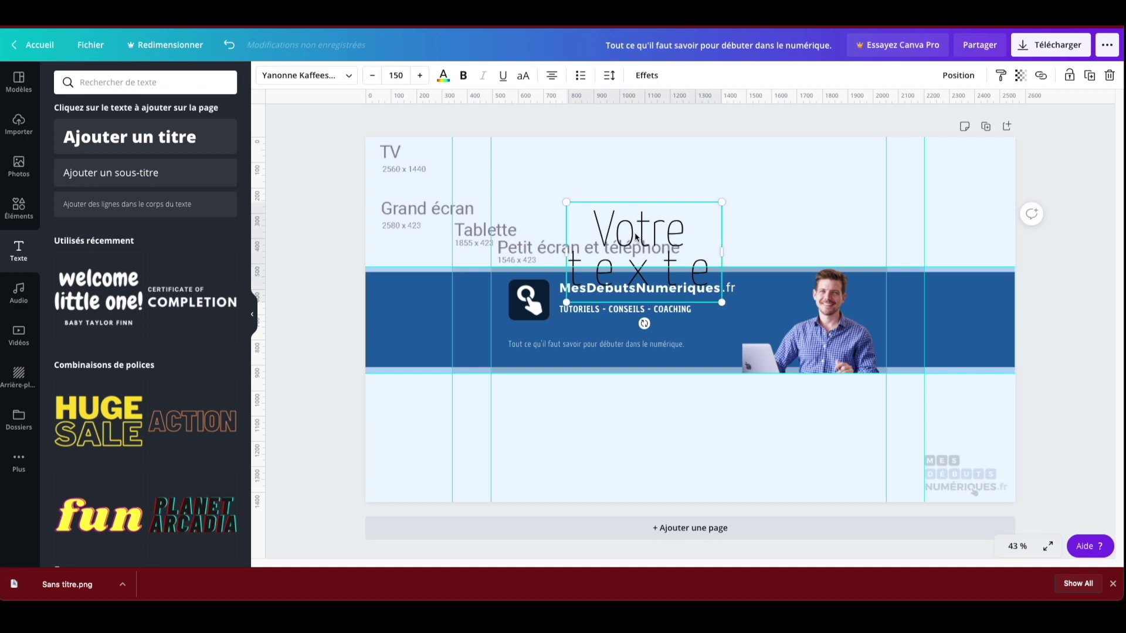
key(Delete)
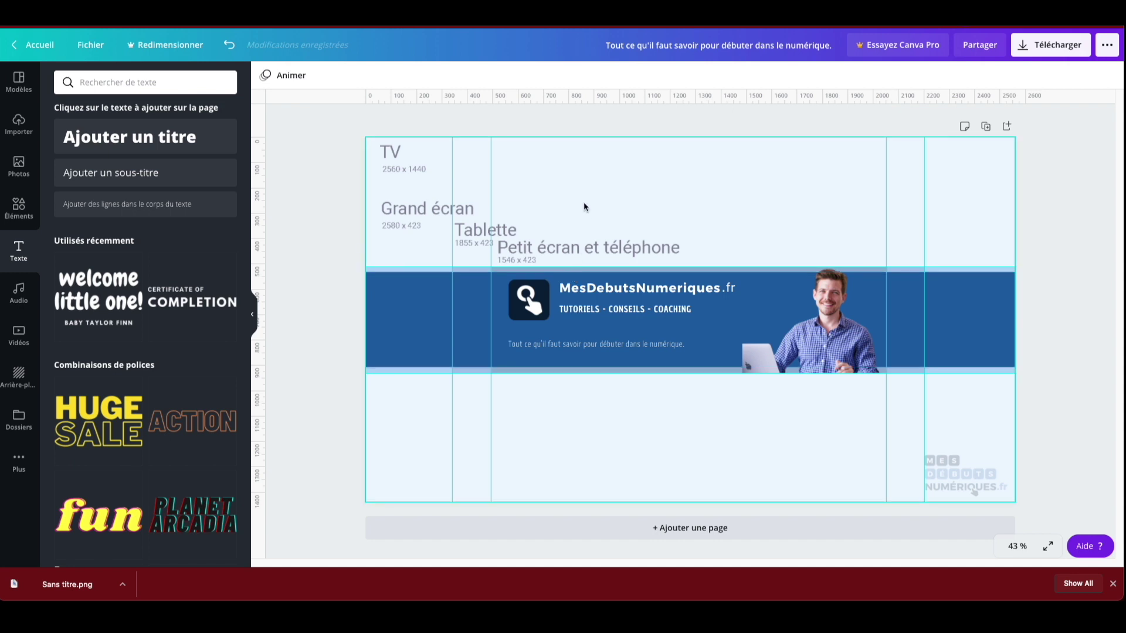
click(412, 183)
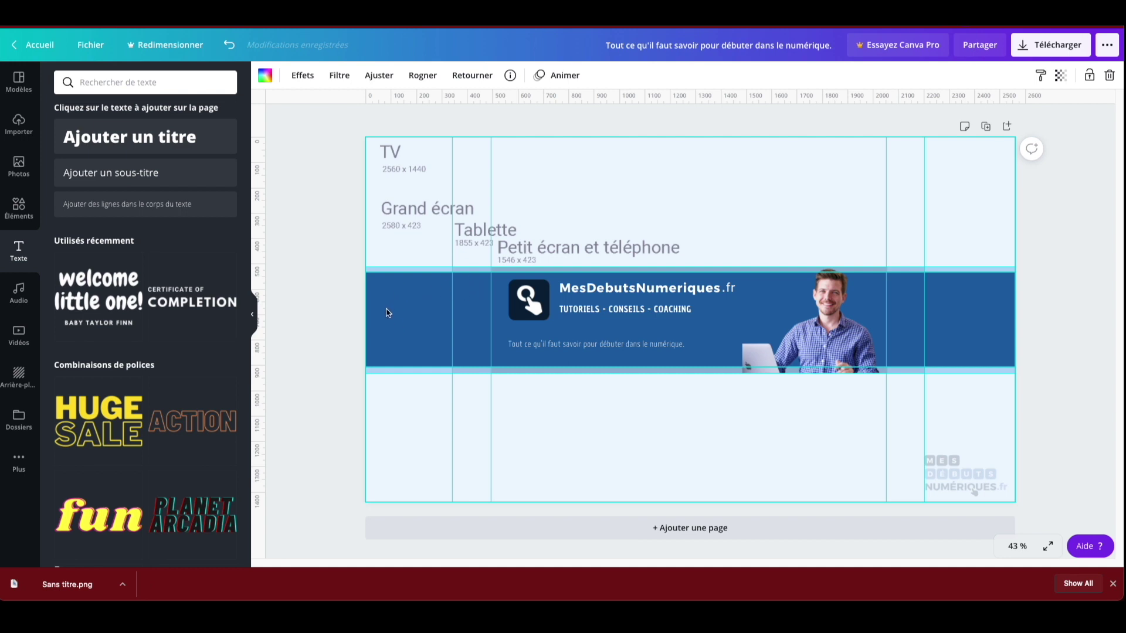
click(339, 260)
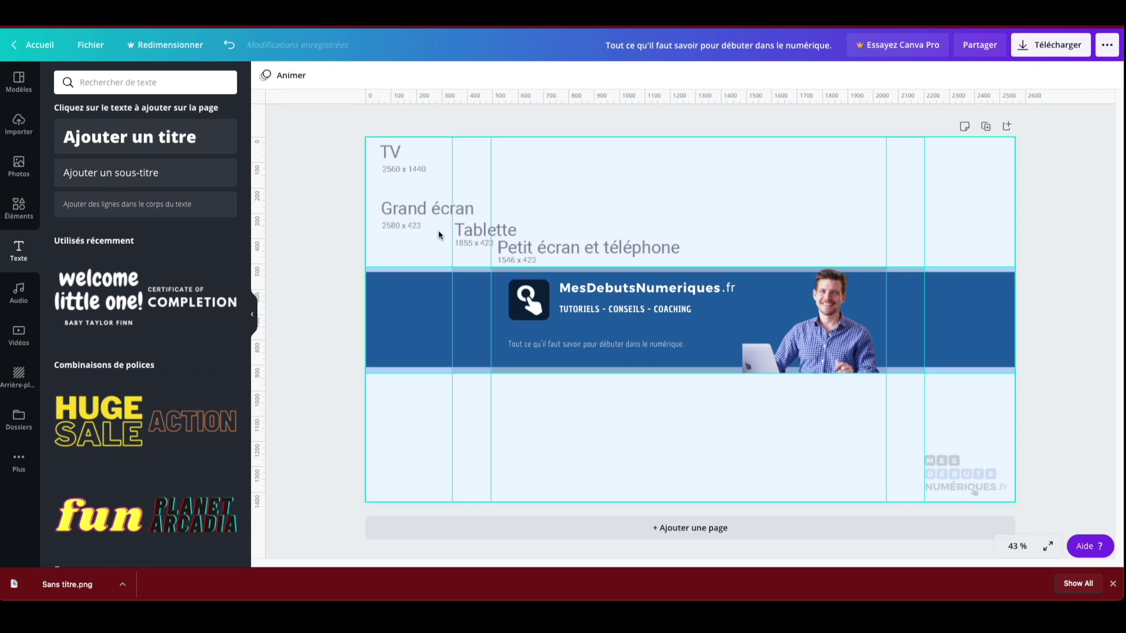
Delete the size guide background image showing the device zones.
click(571, 175)
right_click(571, 175)
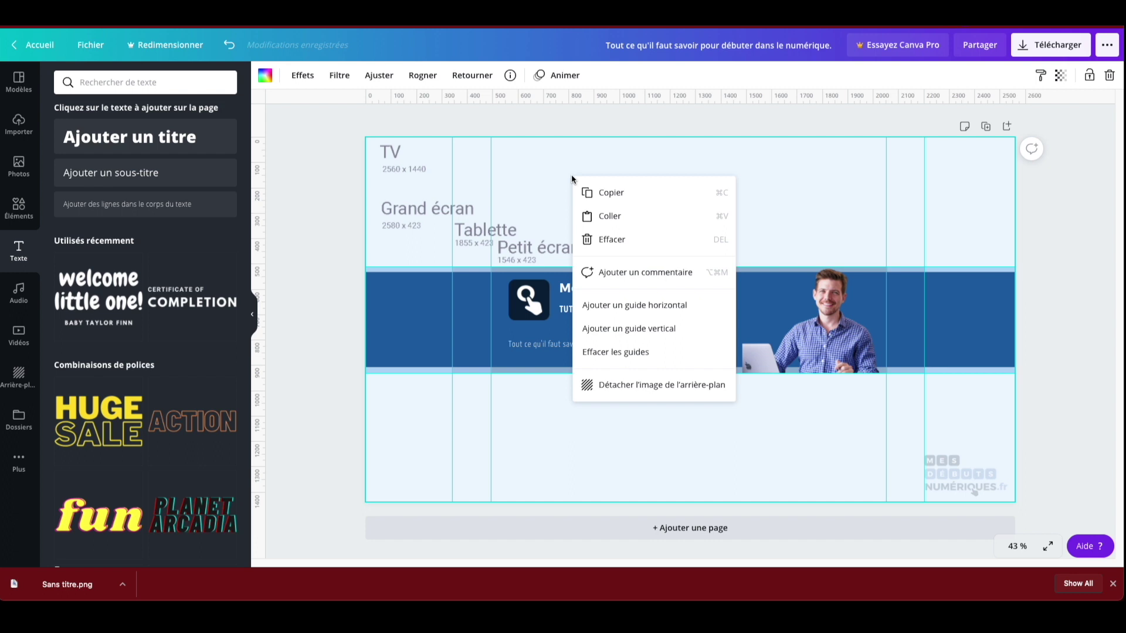
click(606, 240)
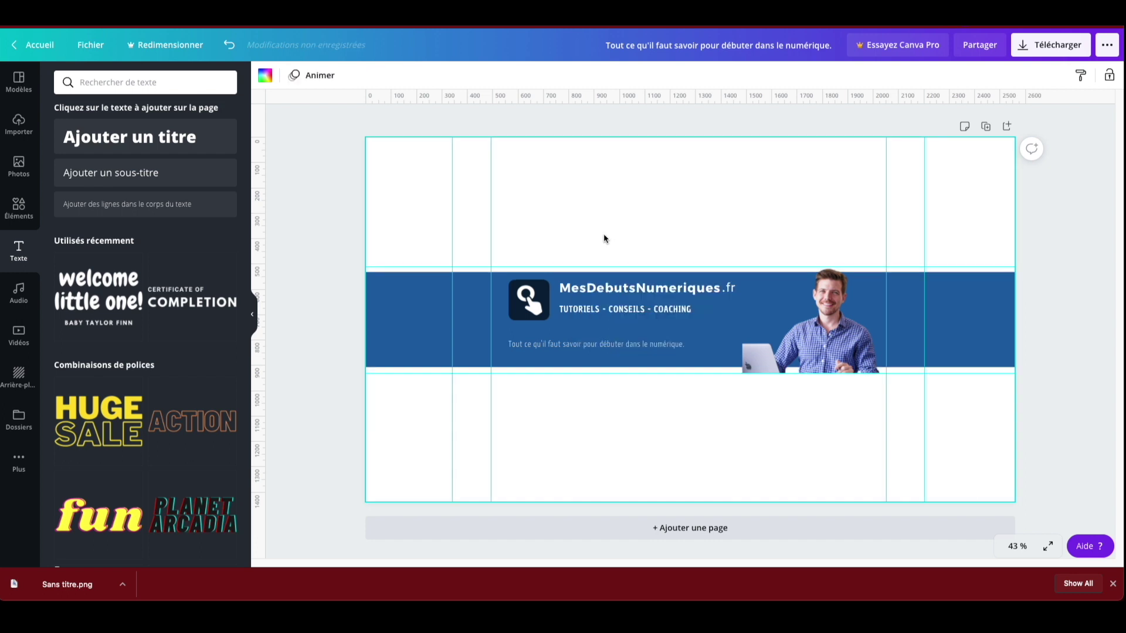
Search the photos for "bulles" and apply the turquoise underwater bubbles photo as the banner background.
click(18, 167)
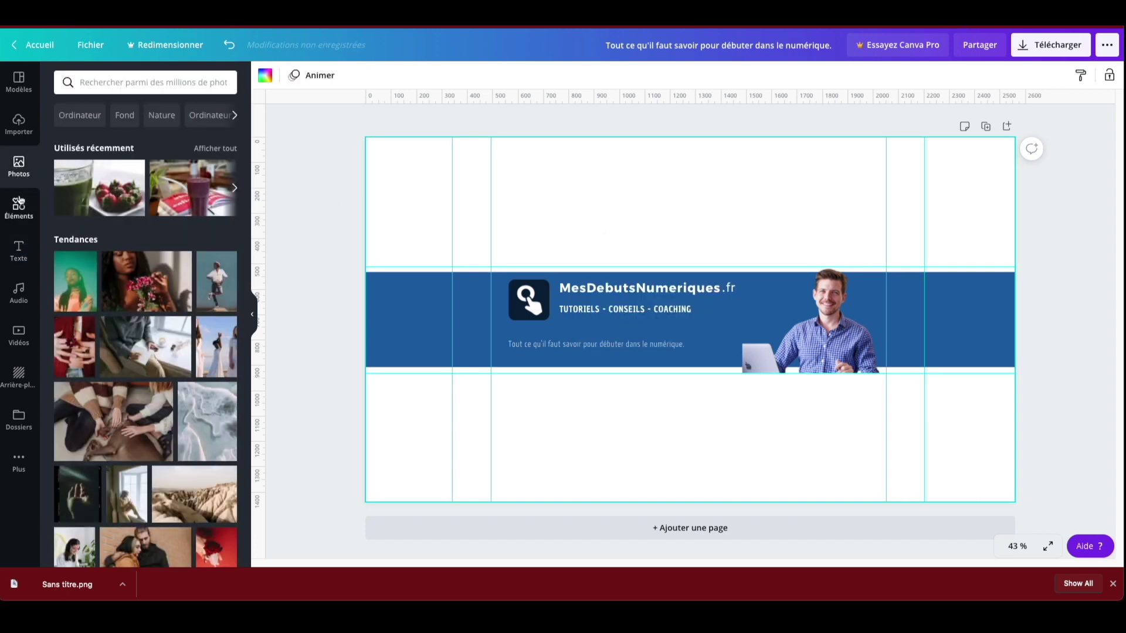
scroll(136, 100, down, 4)
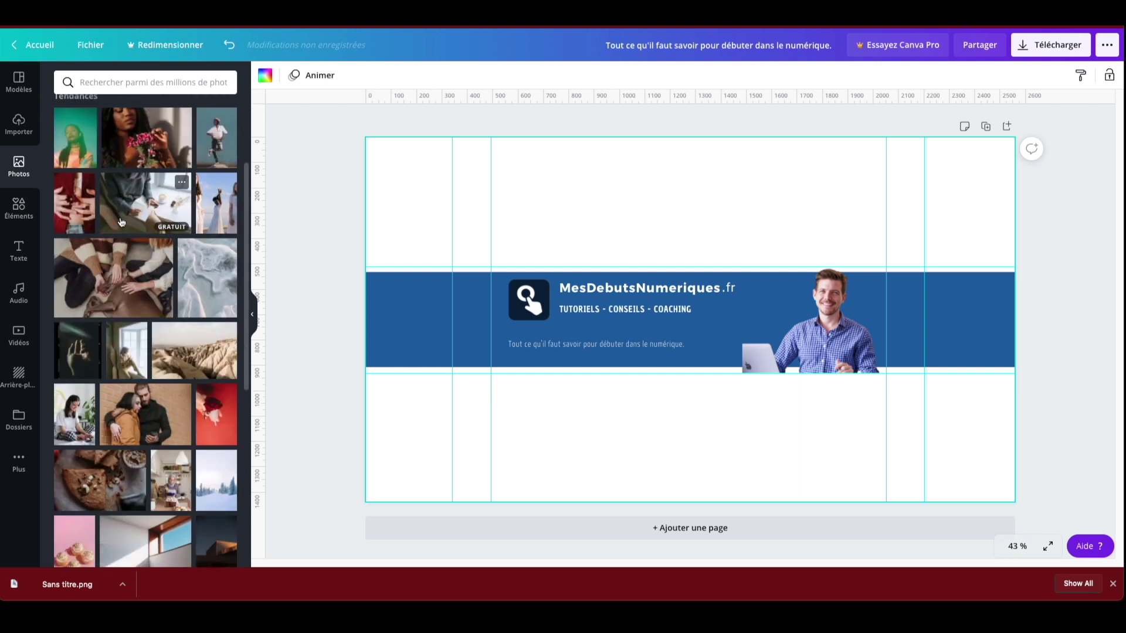
click(139, 82)
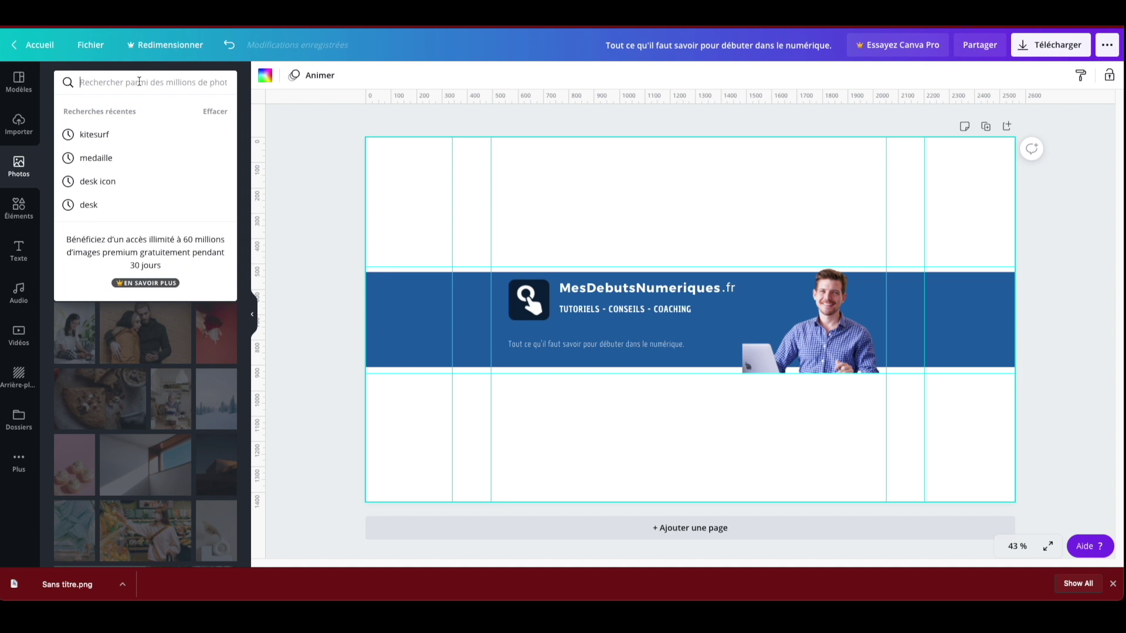
text(bulles)
key(Return)
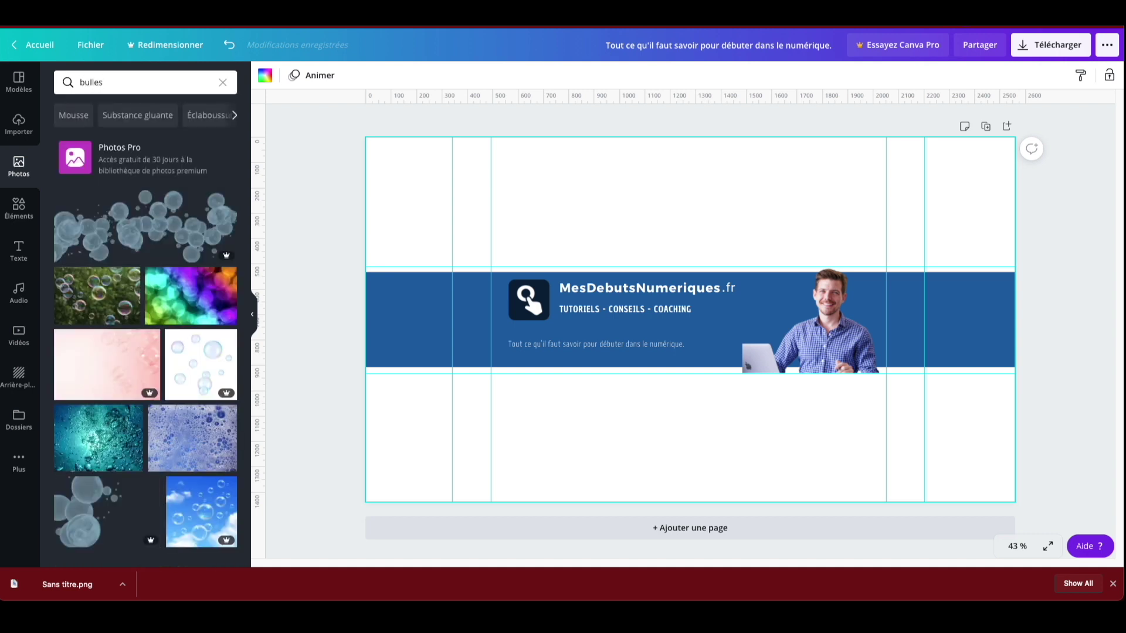
scroll(144, 302, down, 1)
scroll(144, 302, down, 6)
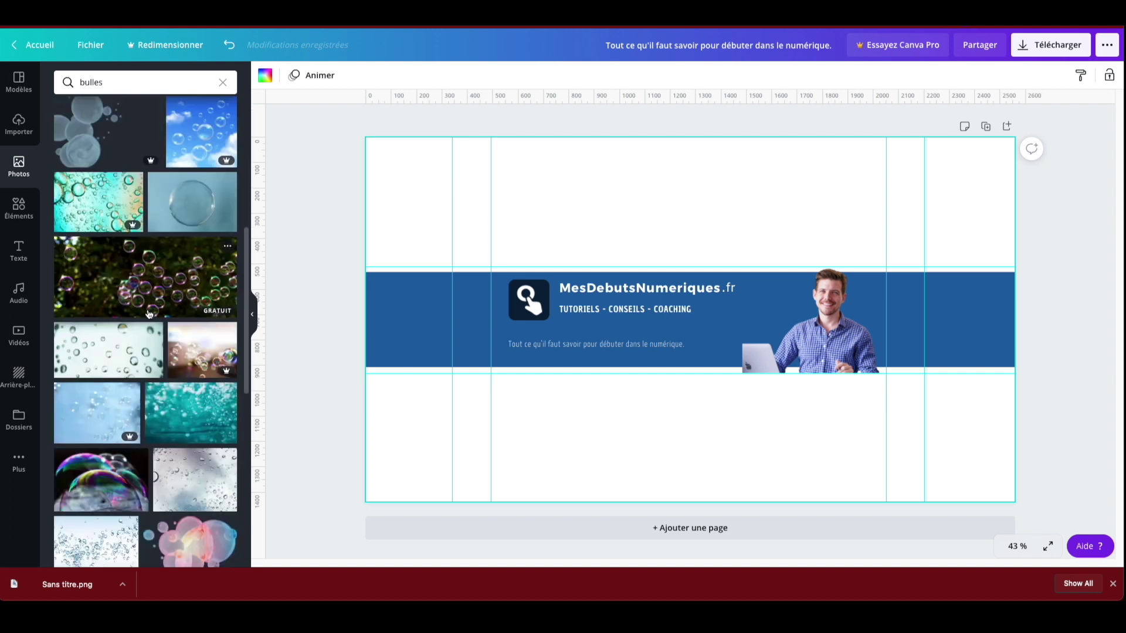
scroll(148, 315, down, 3)
drag(176, 227, 391, 217)
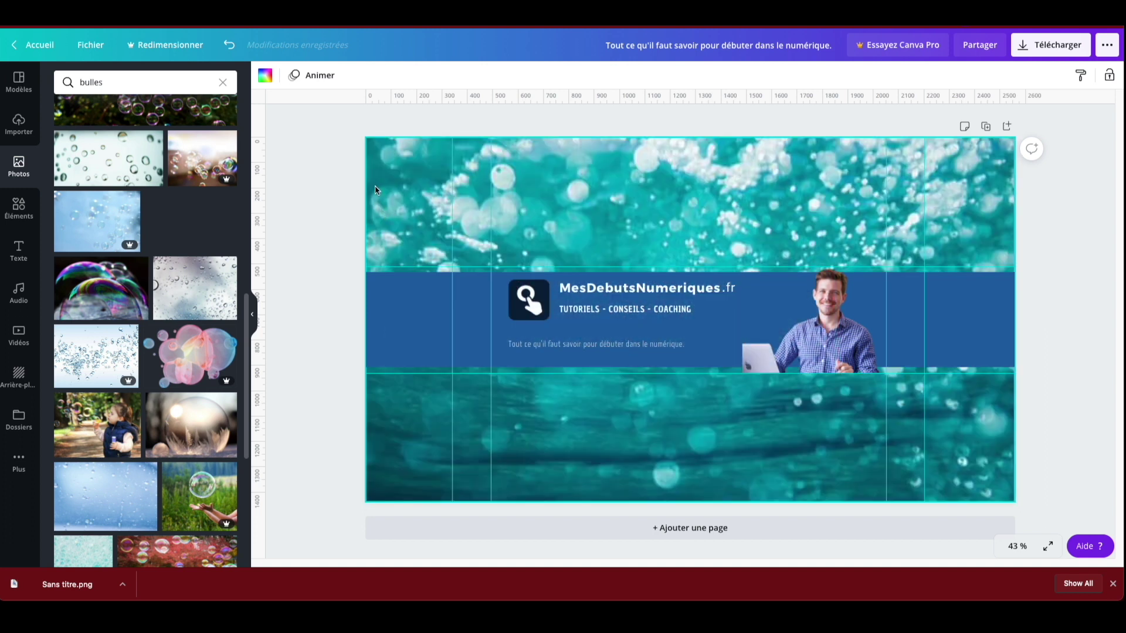
Place the turquoise bubbles photo as a free image over the banner and set it as the background from there.
drag(373, 146, 385, 170)
drag(373, 167, 565, 210)
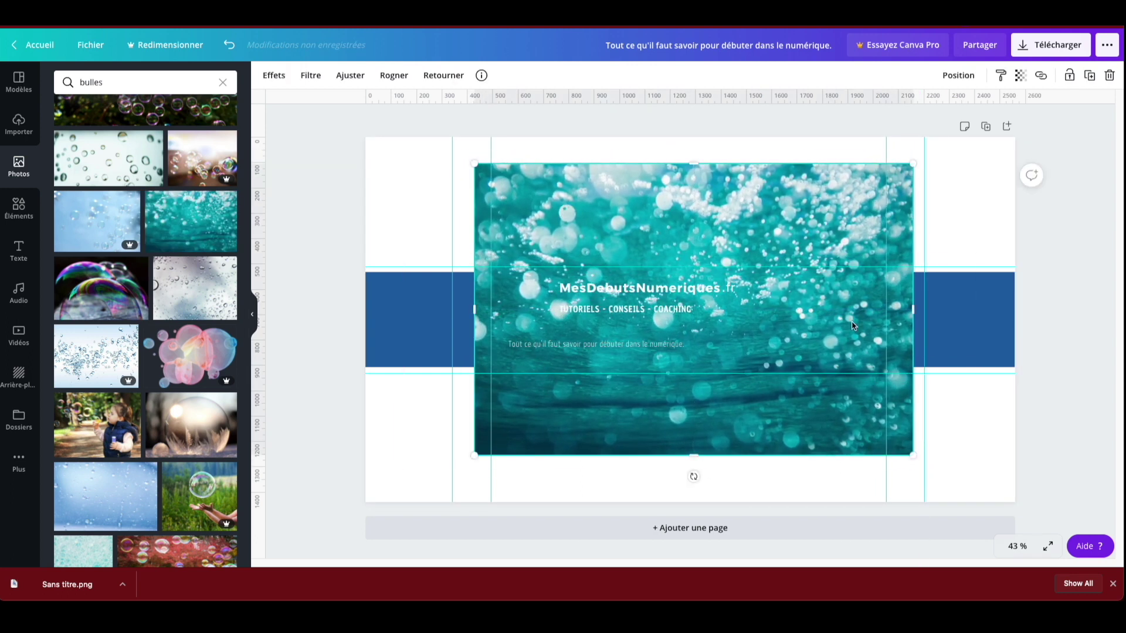
mouse_move(653, 205)
mouse_down()
mouse_move(610, 223)
mouse_move(644, 230)
mouse_move(665, 216)
mouse_move(649, 225)
mouse_move(707, 268)
mouse_move(707, 220)
mouse_move(719, 289)
mouse_move(754, 347)
mouse_move(702, 272)
mouse_move(545, 197)
mouse_move(373, 149)
mouse_move(693, 241)
mouse_move(688, 206)
mouse_move(643, 194)
mouse_move(647, 207)
mouse_up()
right_click(593, 213)
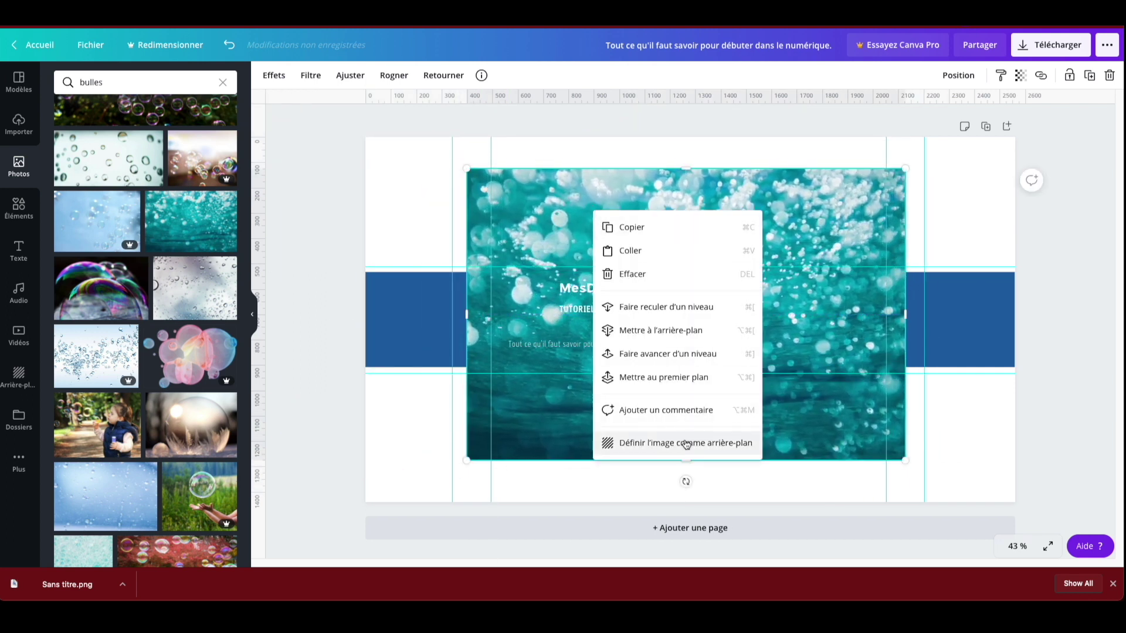
click(650, 447)
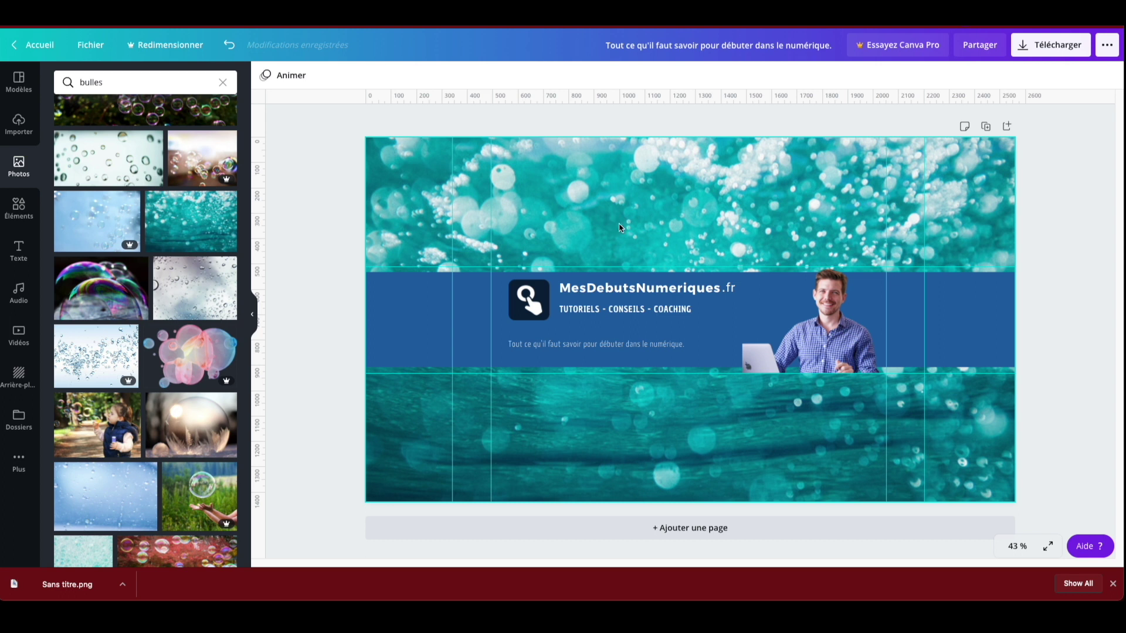
Search the photos for "arriere plan" and replace the background with the free blurred blue photo.
scroll(220, 352, down, 2)
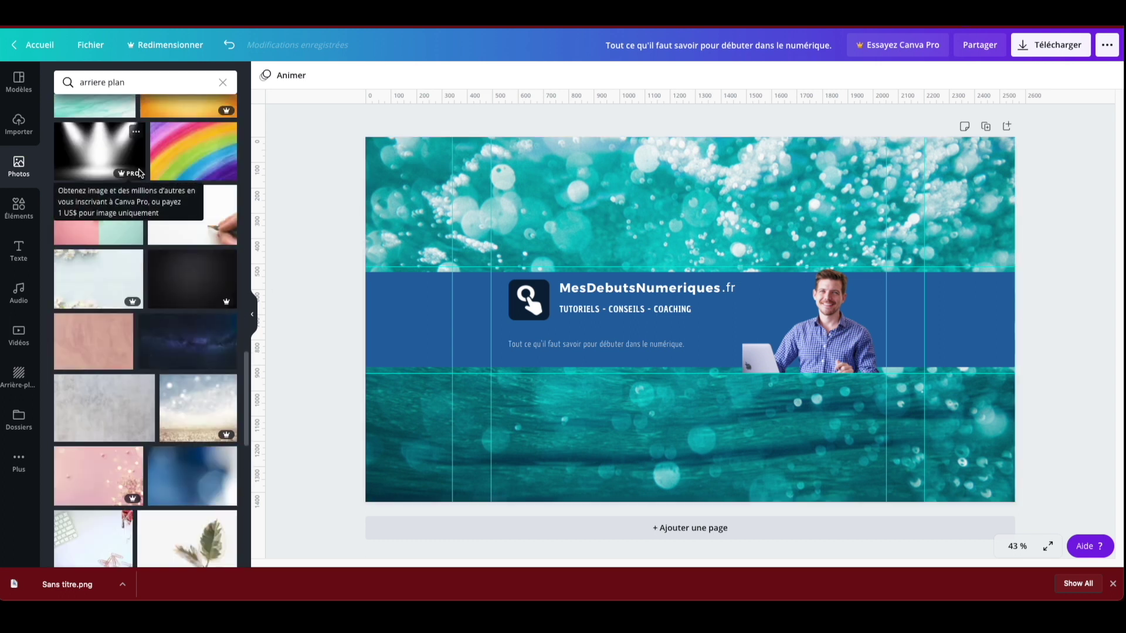
scroll(181, 246, down, 2)
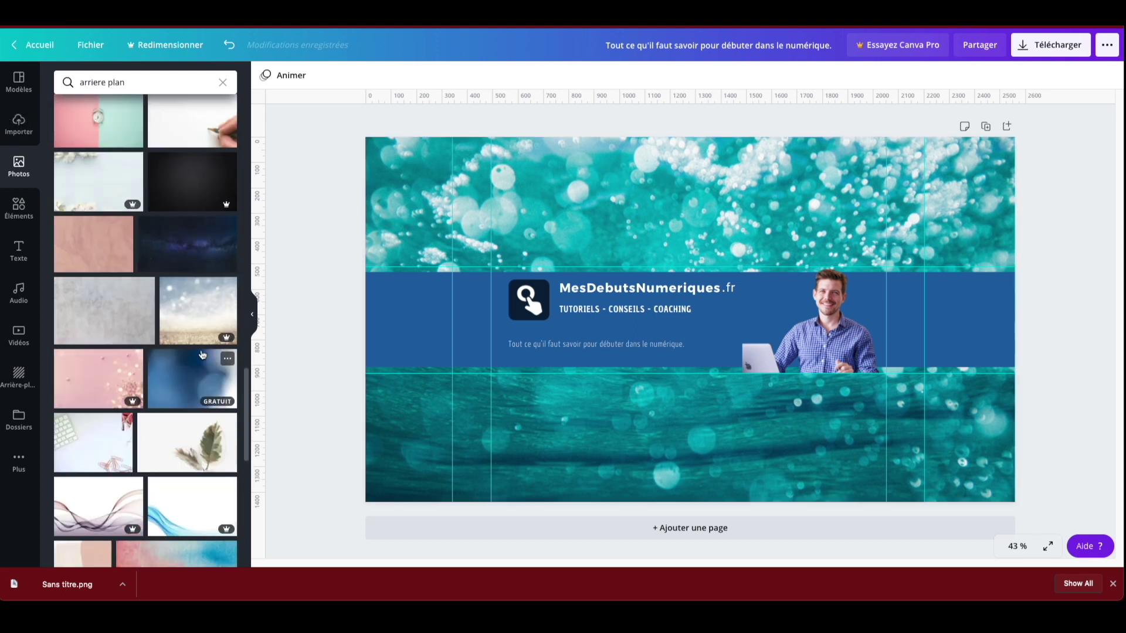
drag(180, 385, 382, 164)
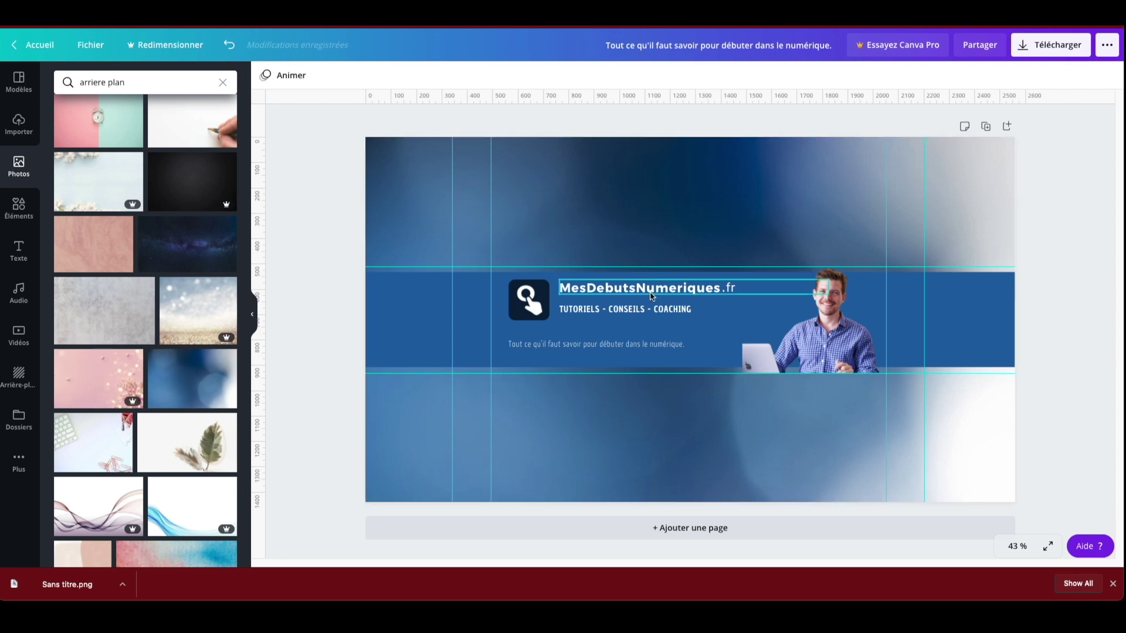
Download the finished banner as a PNG file.
click(1053, 52)
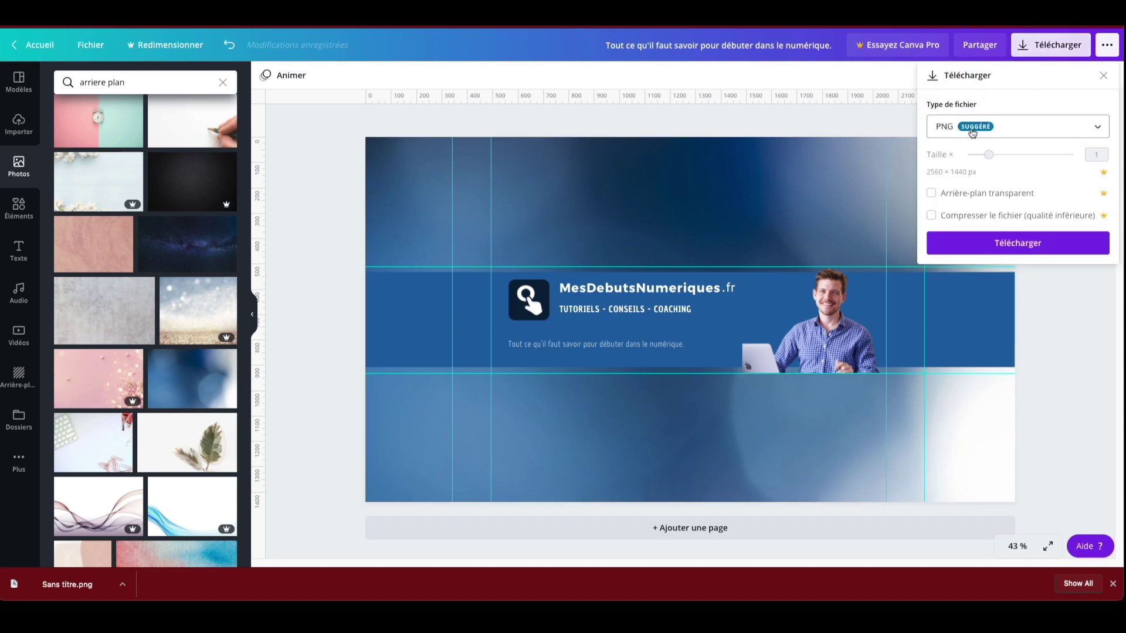
click(1017, 243)
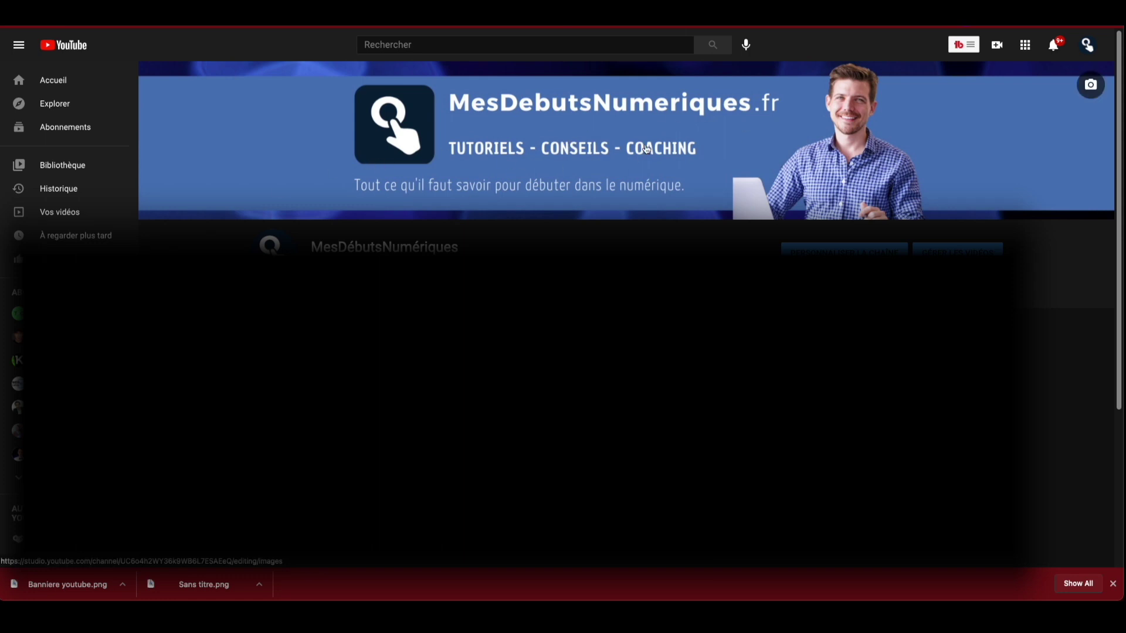
click(1092, 87)
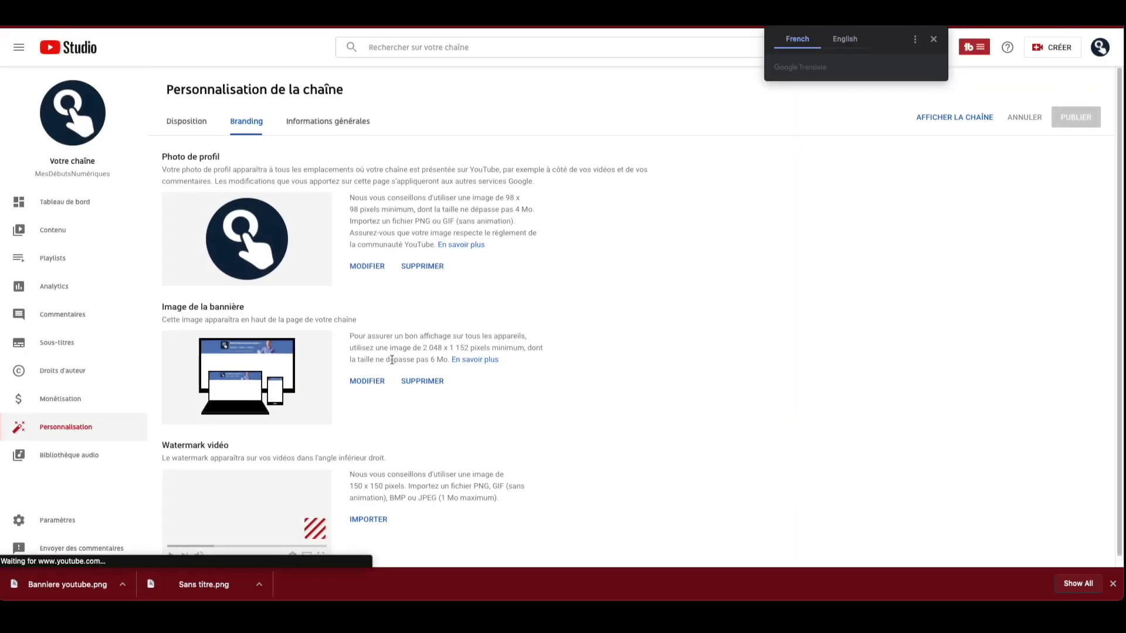
click(362, 384)
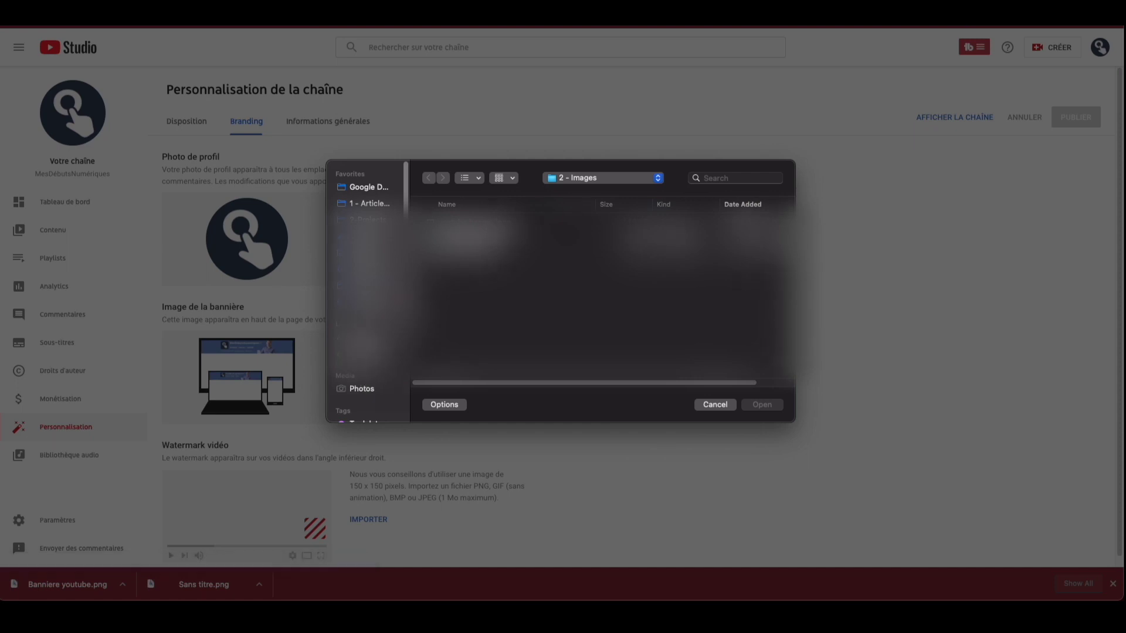
click(455, 218)
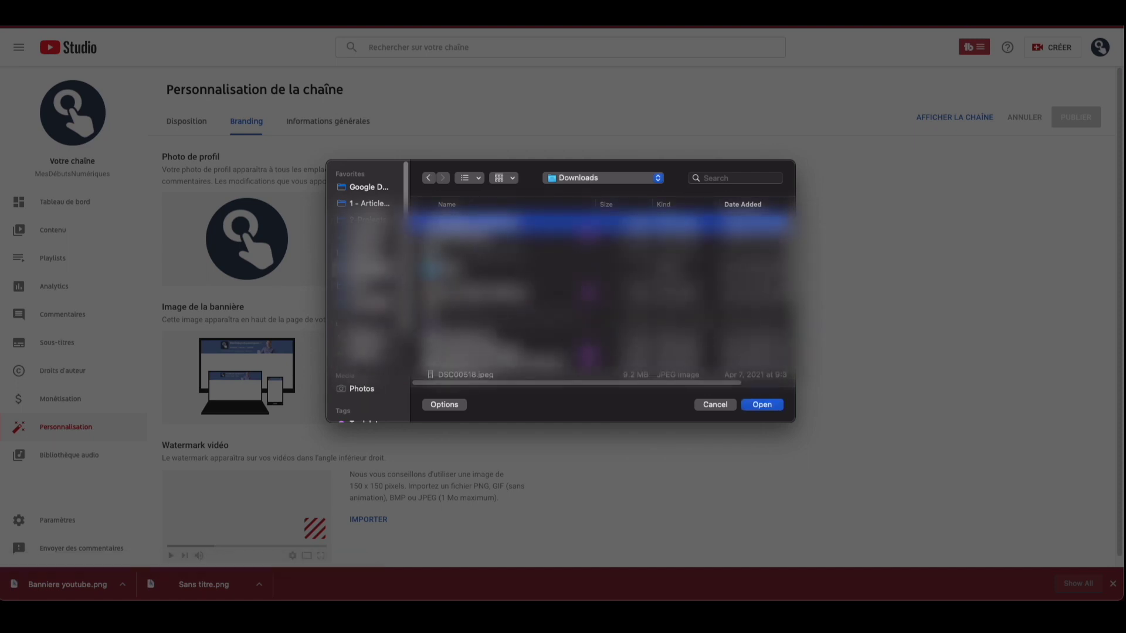
double_click(455, 222)
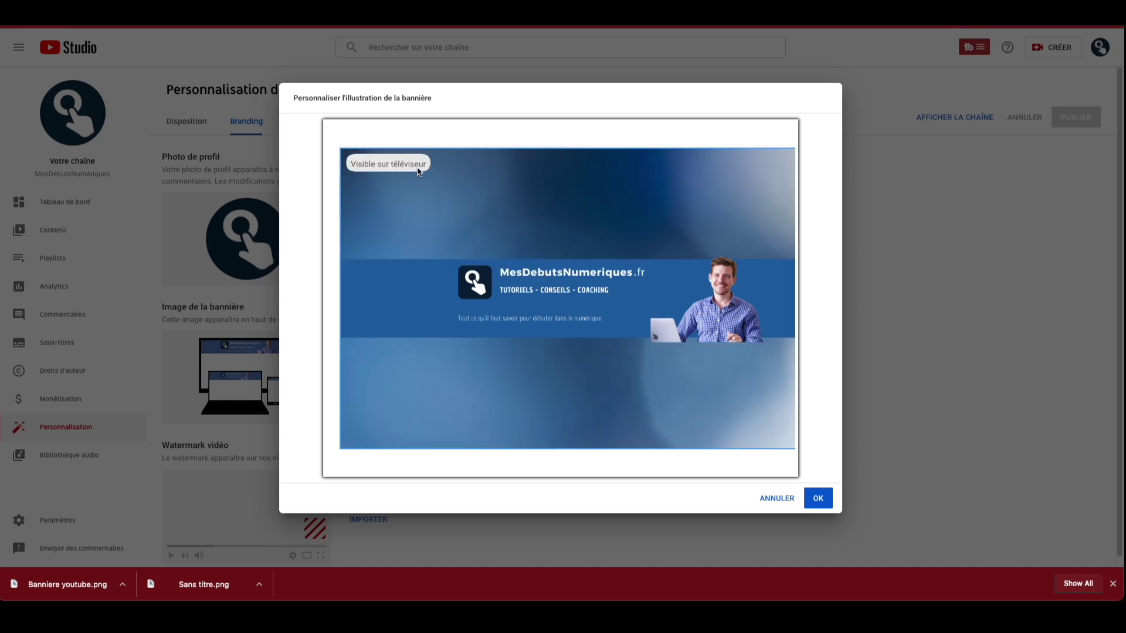
click(805, 494)
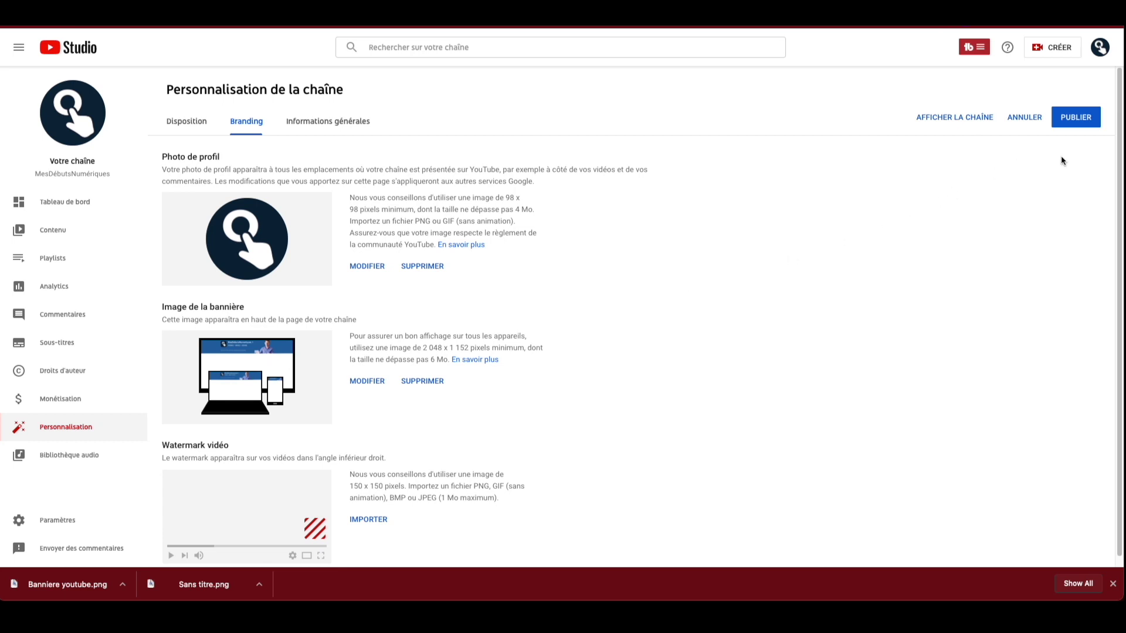
click(1069, 122)
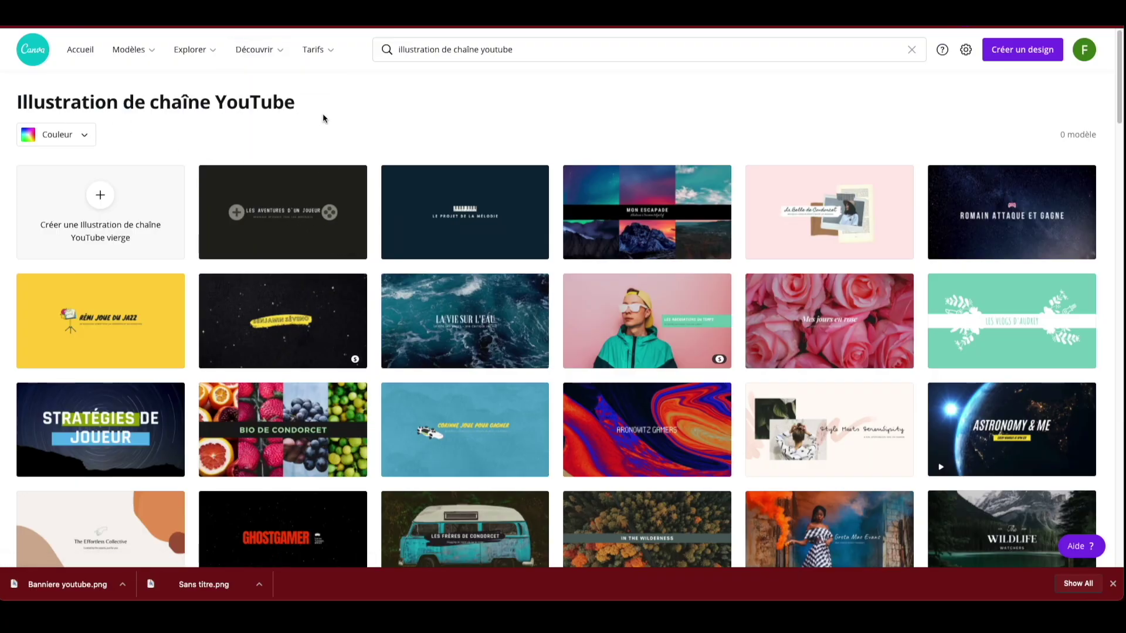
Switch to Canva's YouTube channel art template gallery and examine the available free and paid designs.
scroll(359, 136, down, 5)
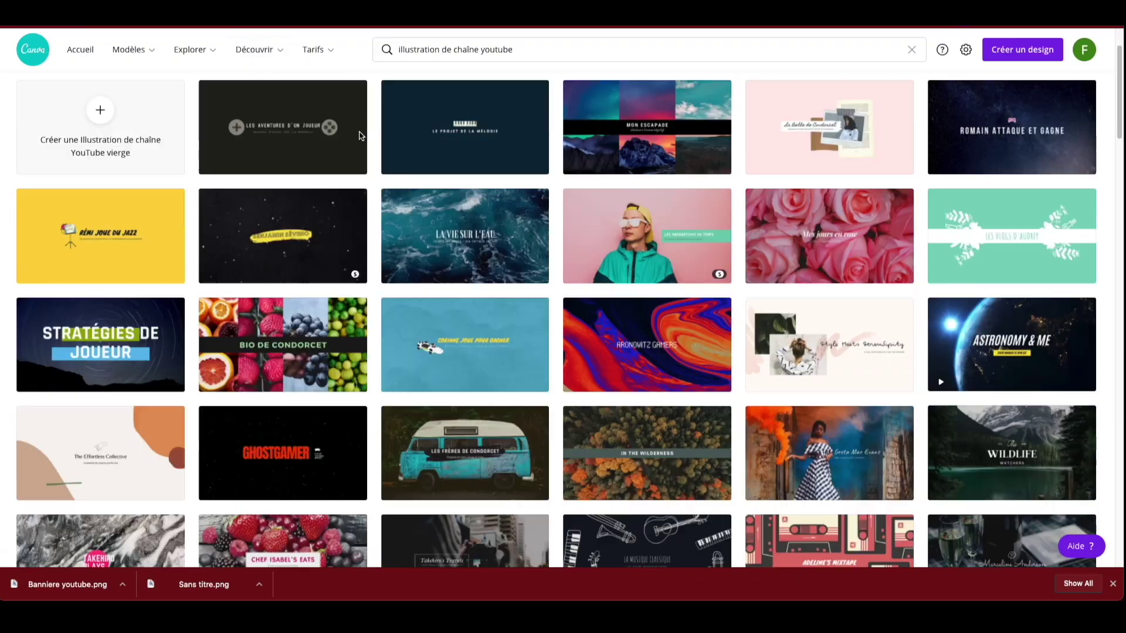
scroll(528, 340, down, 4)
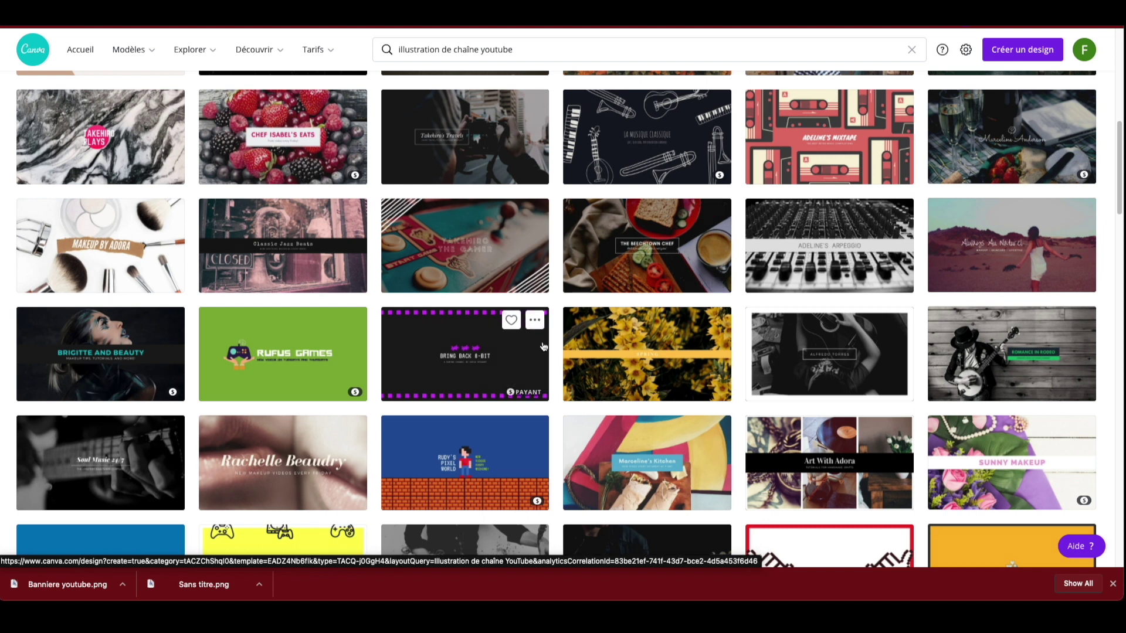
scroll(913, 292, up, 2)
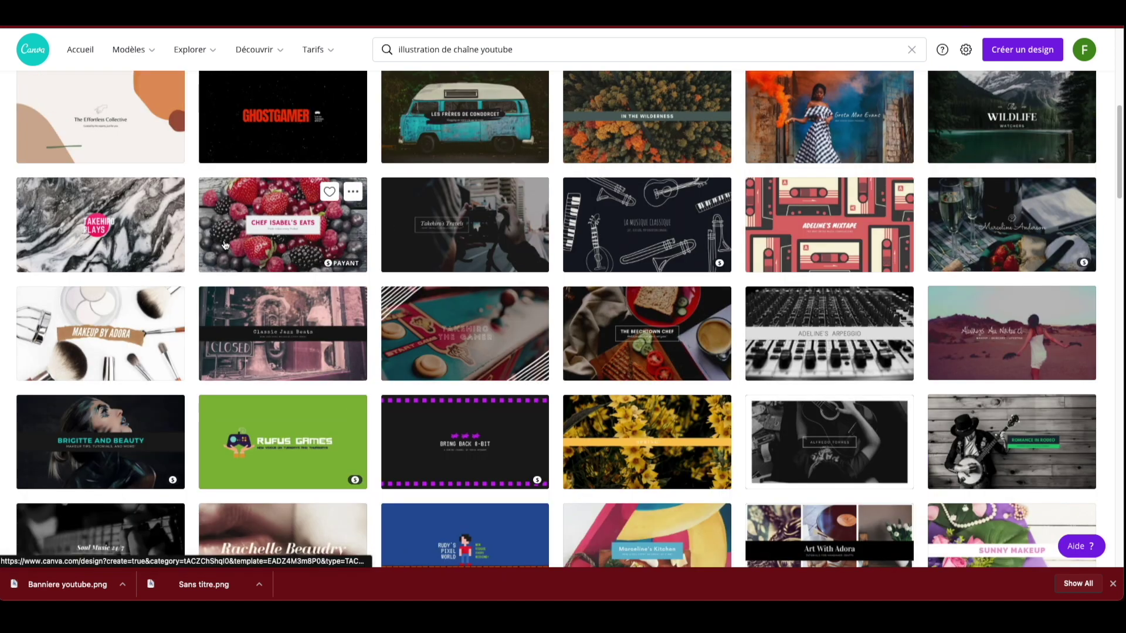
scroll(227, 245, up, 1)
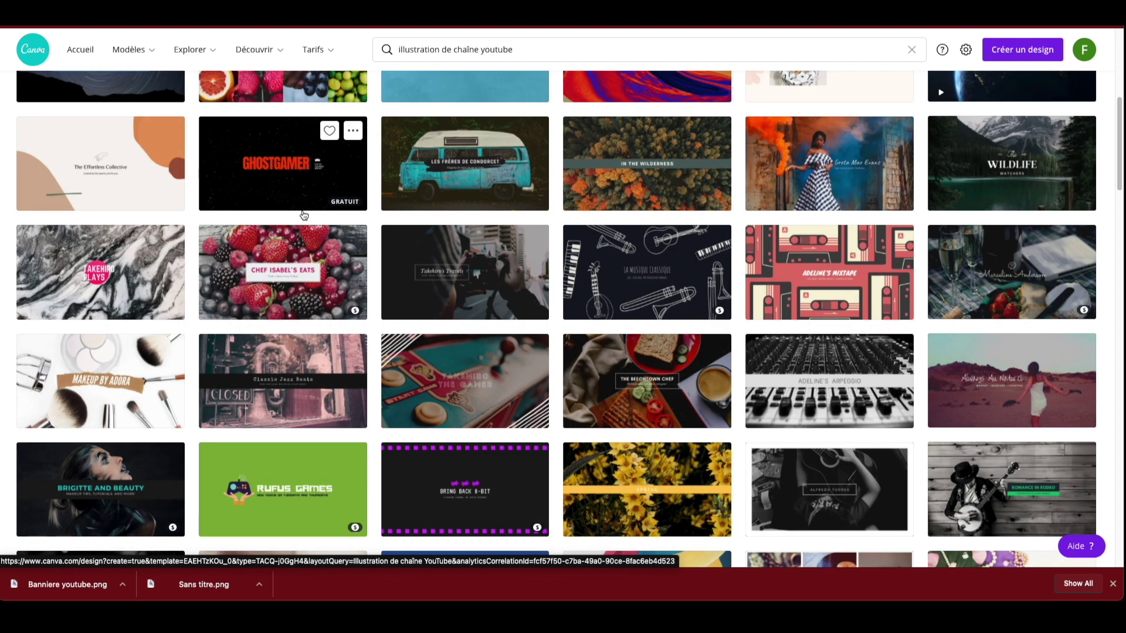
scroll(303, 215, down, 7)
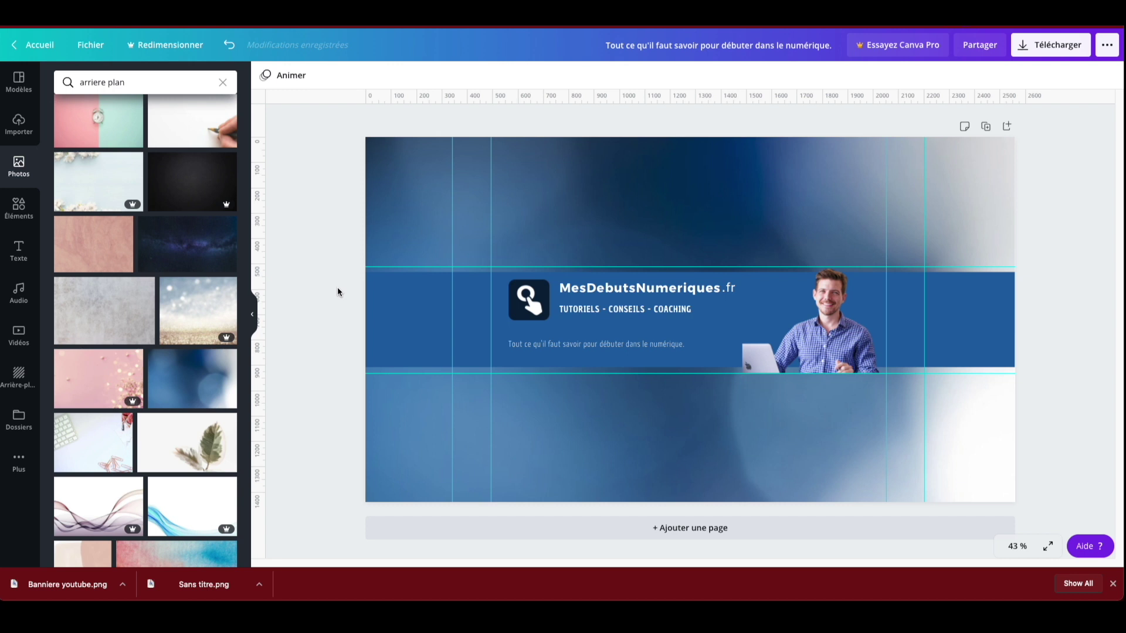
Enlarge the photo of the man with the laptop and align its upper edge with the upper horizontal guide.
click(821, 306)
mouse_move(743, 267)
mouse_down()
mouse_move(704, 241)
mouse_move(727, 265)
mouse_up()
drag(802, 294, 809, 316)
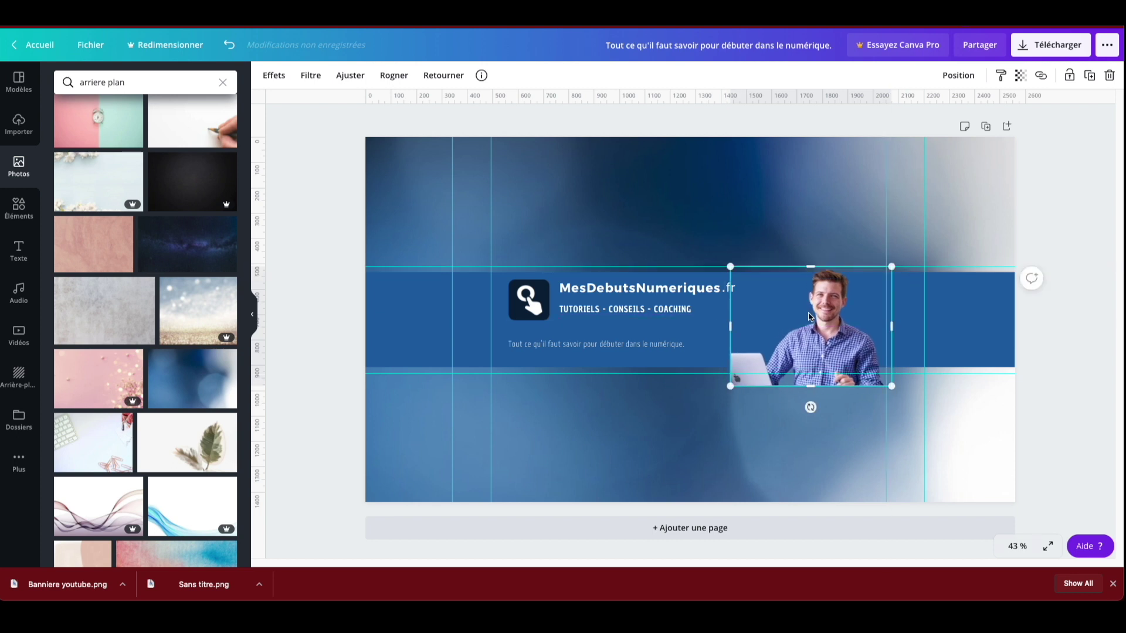
Try cropping the man's photo from below to keep only his head and shoulders, and undo the crop.
double_click(813, 317)
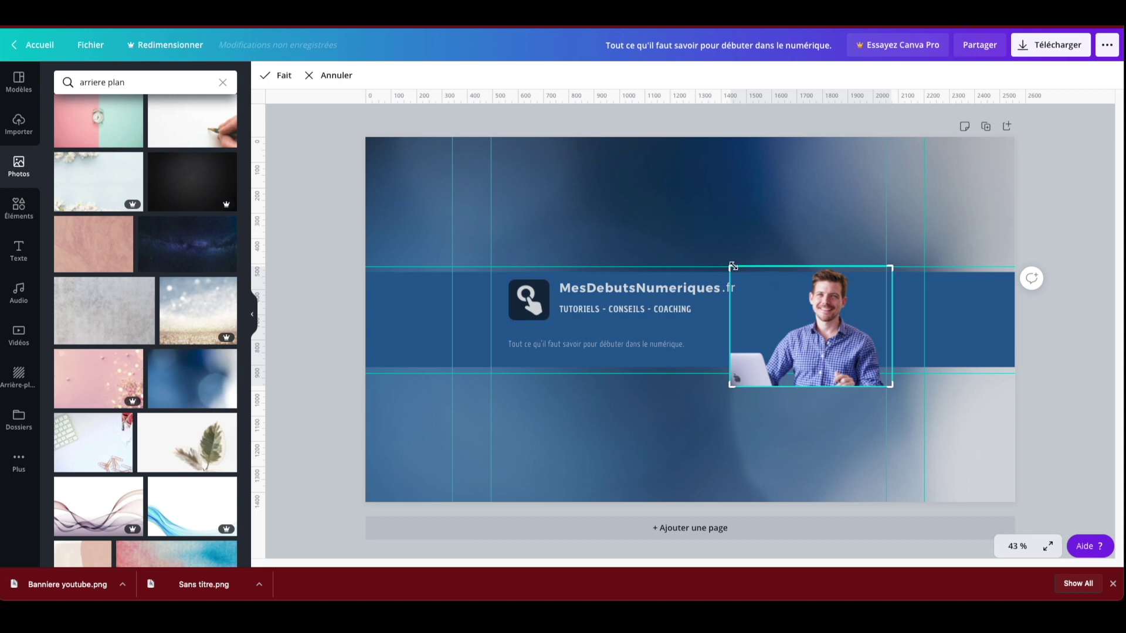
drag(734, 382, 711, 327)
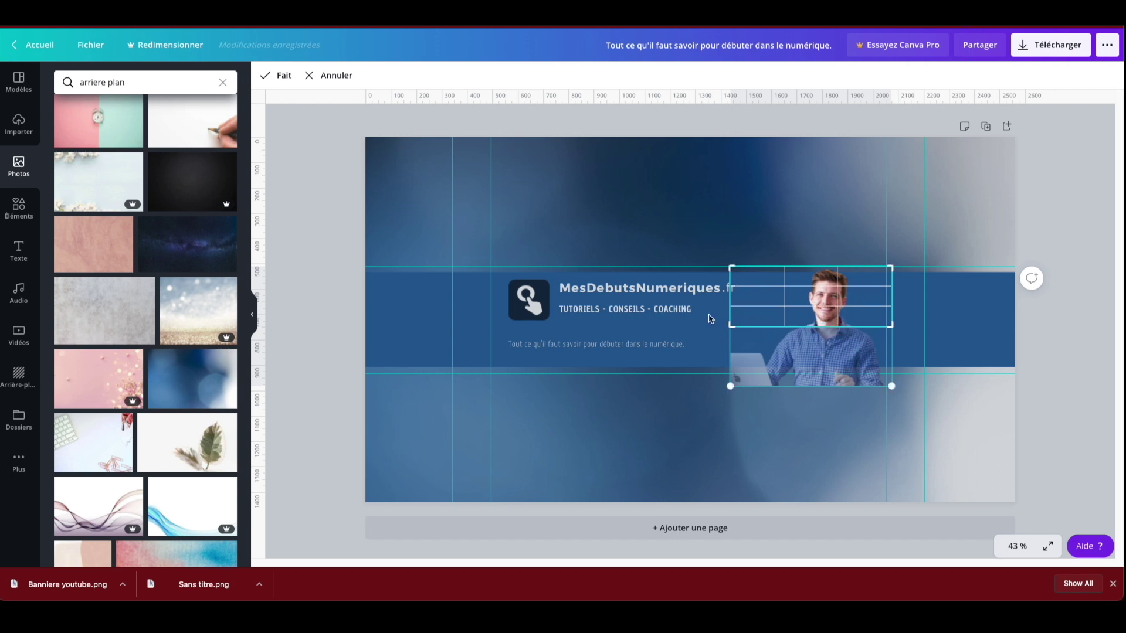
click(709, 318)
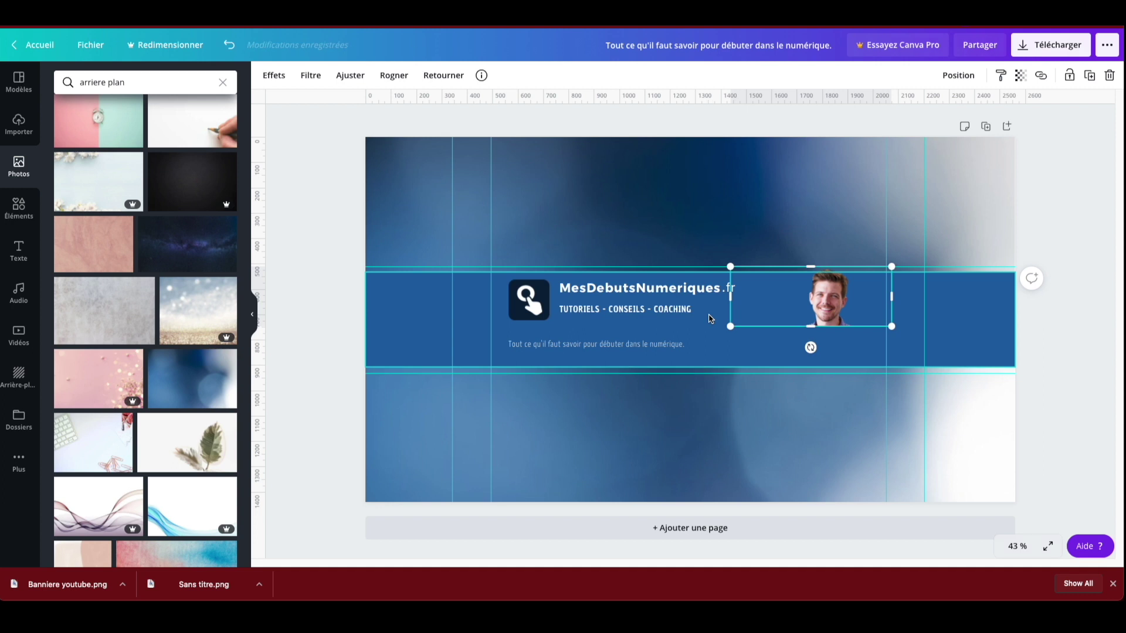
click(747, 249)
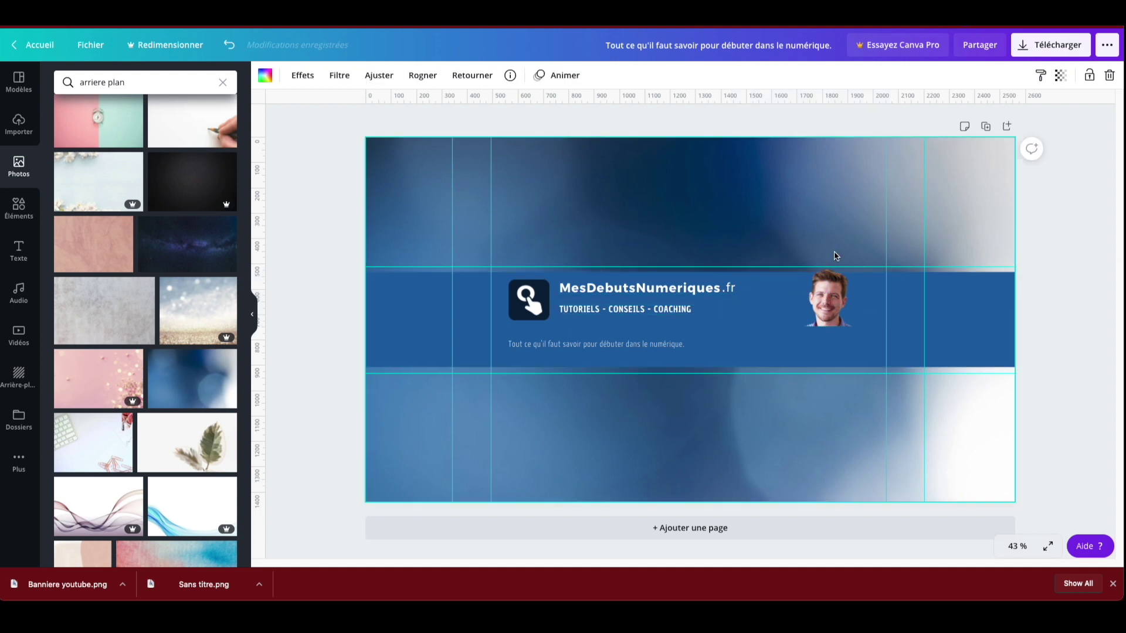
key(ctrl+z)
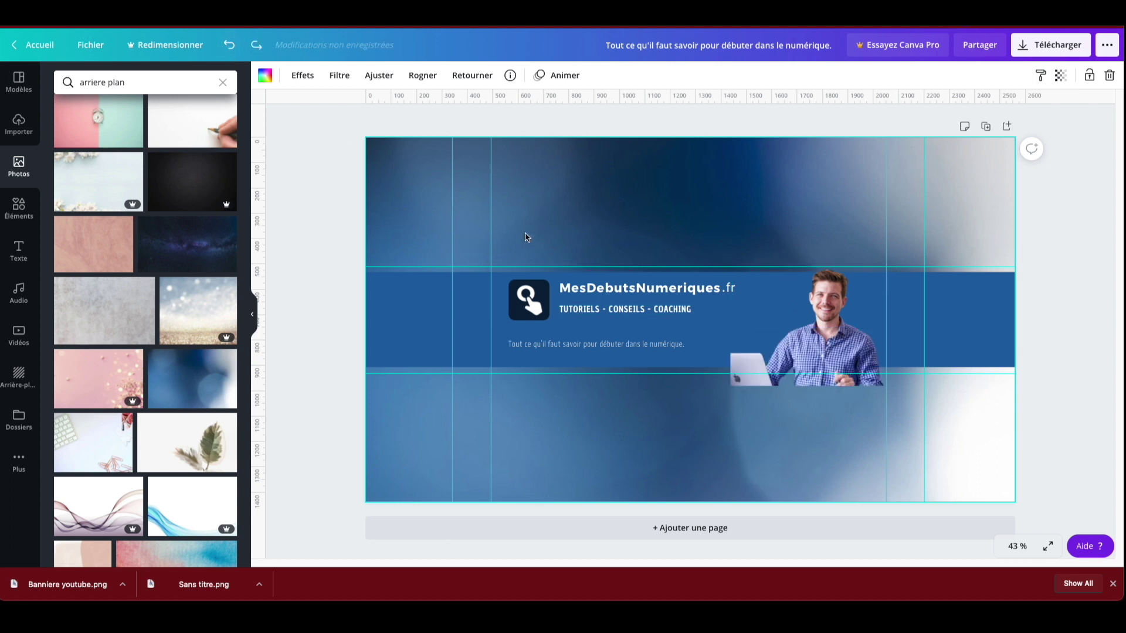
click(353, 274)
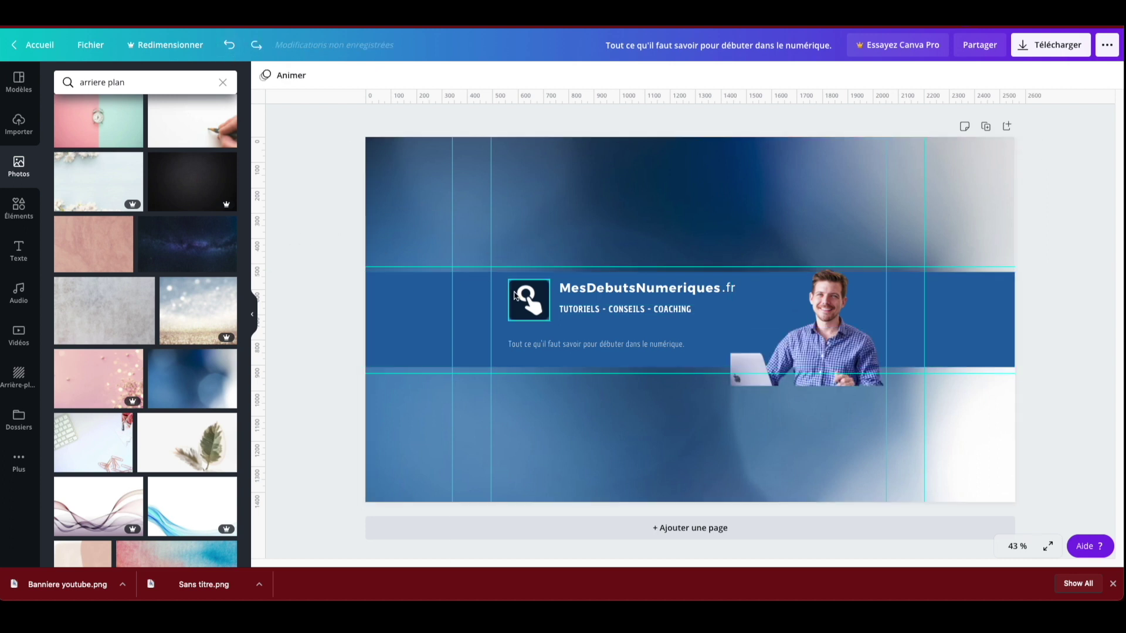
Examine the elements library's categories and the full En vedette collection, including the Pro pricing note on the books illustration.
click(29, 208)
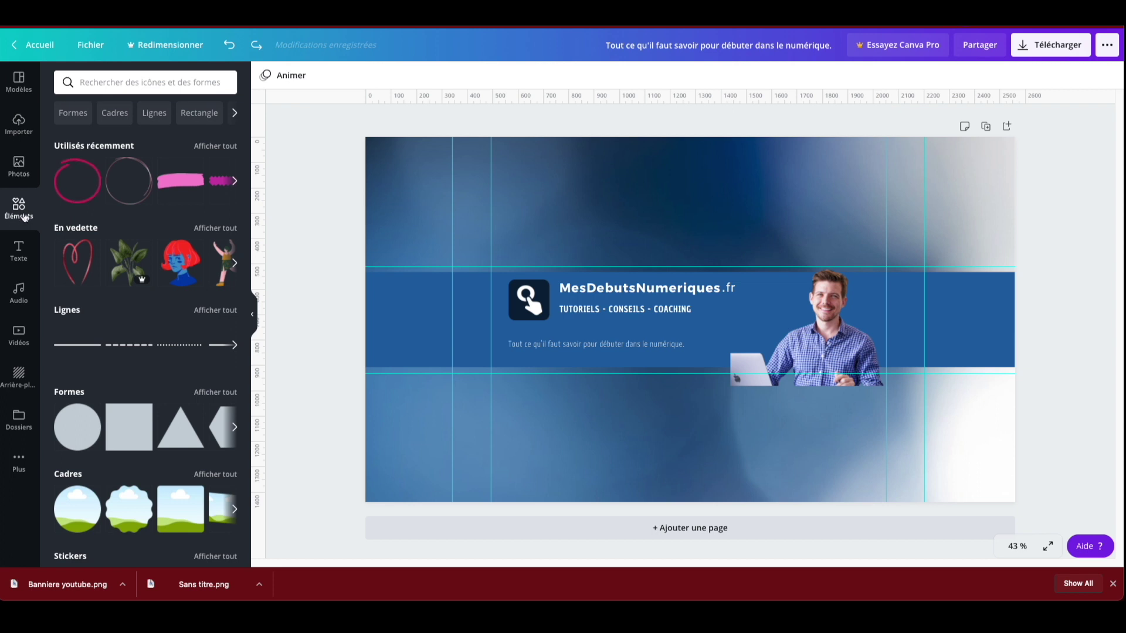
scroll(108, 227, down, 9)
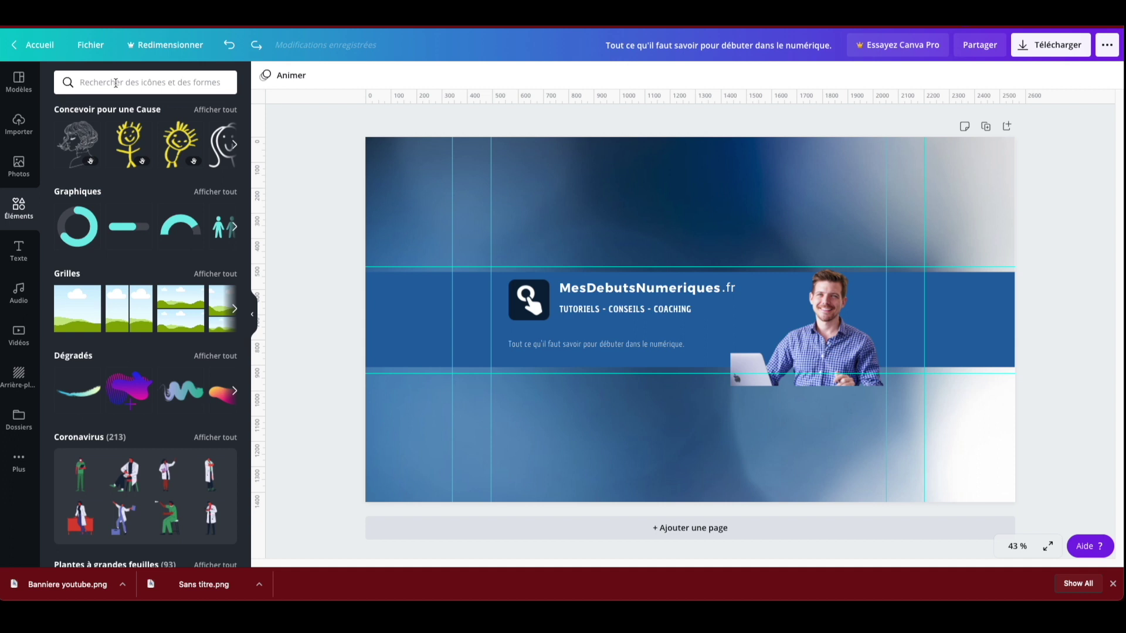
scroll(130, 301, down, 10)
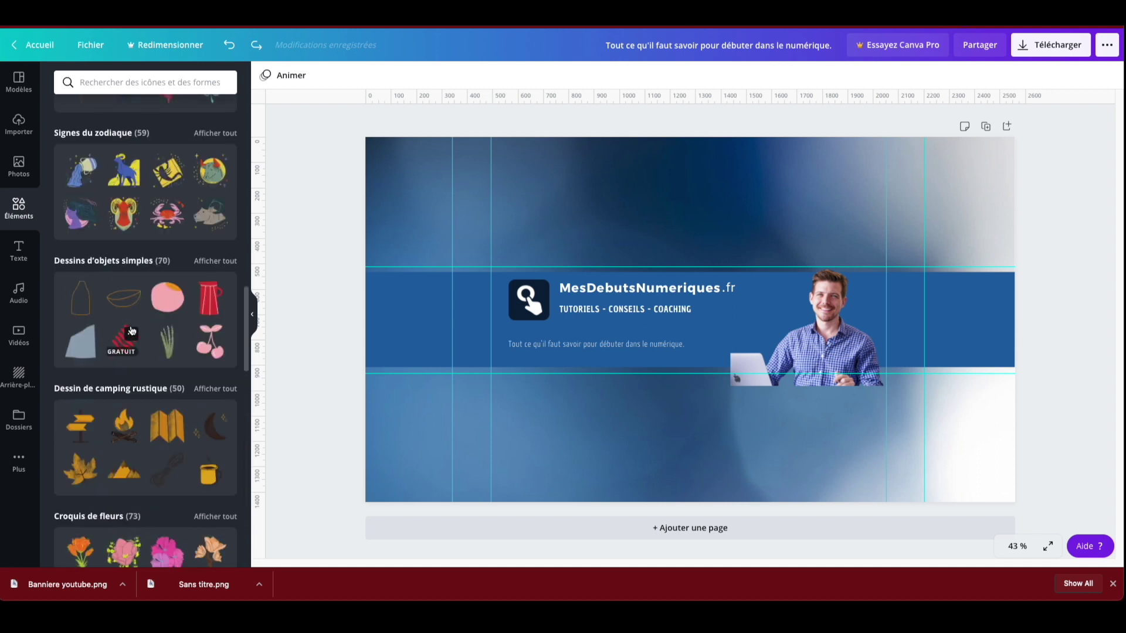
scroll(132, 139, down, 3)
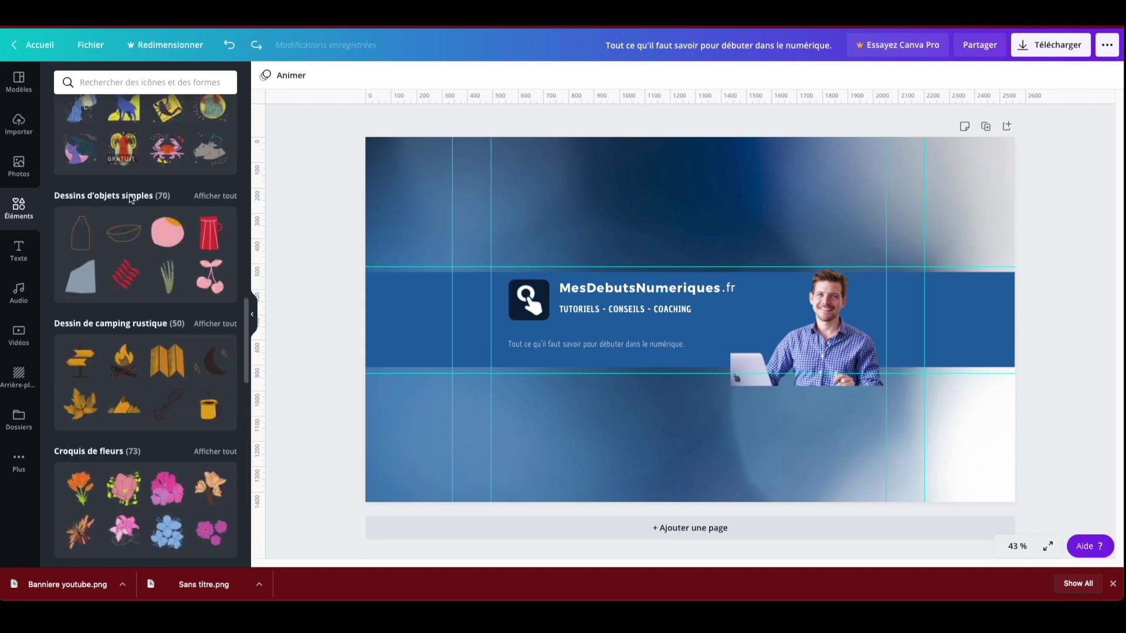
scroll(152, 288, up, 15)
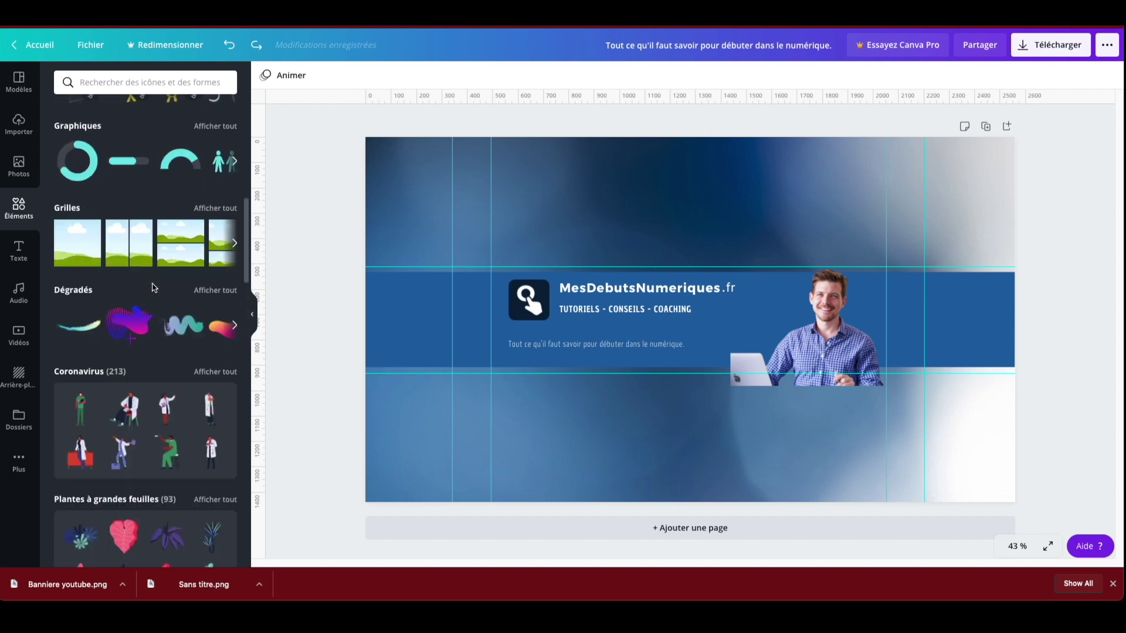
mouse_move(141, 288)
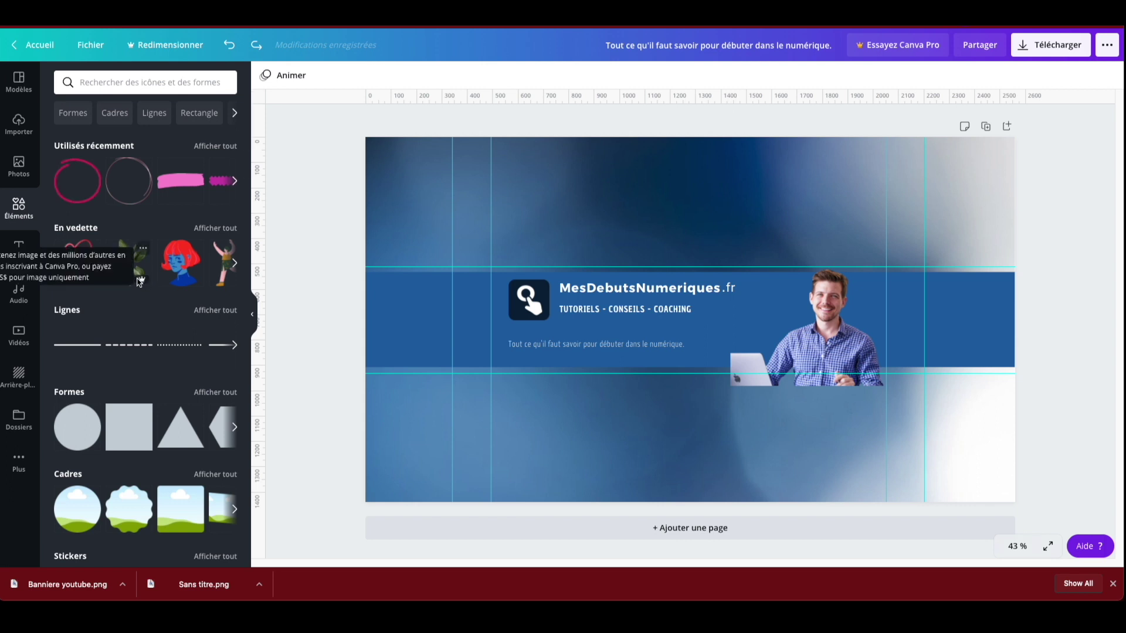
click(214, 232)
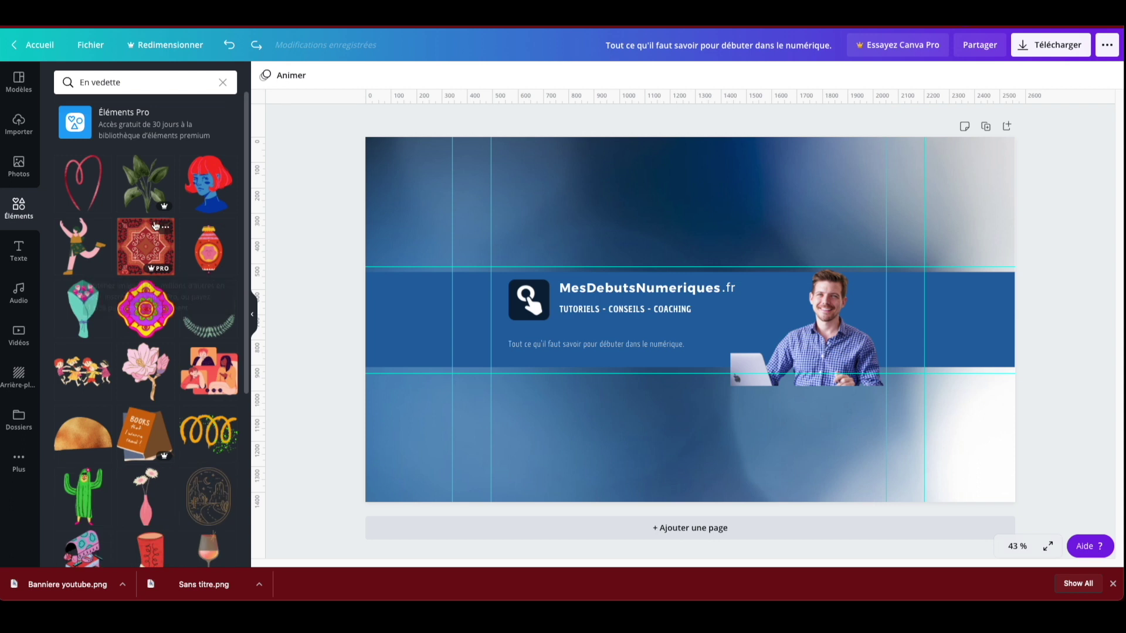
scroll(155, 258, down, 3)
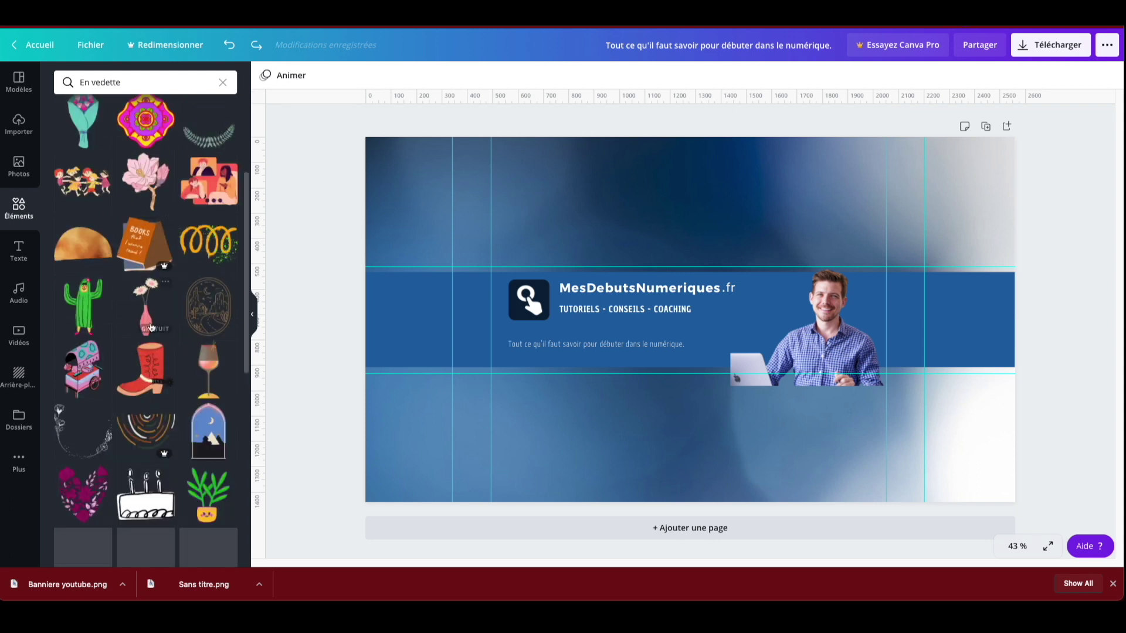
mouse_move(168, 267)
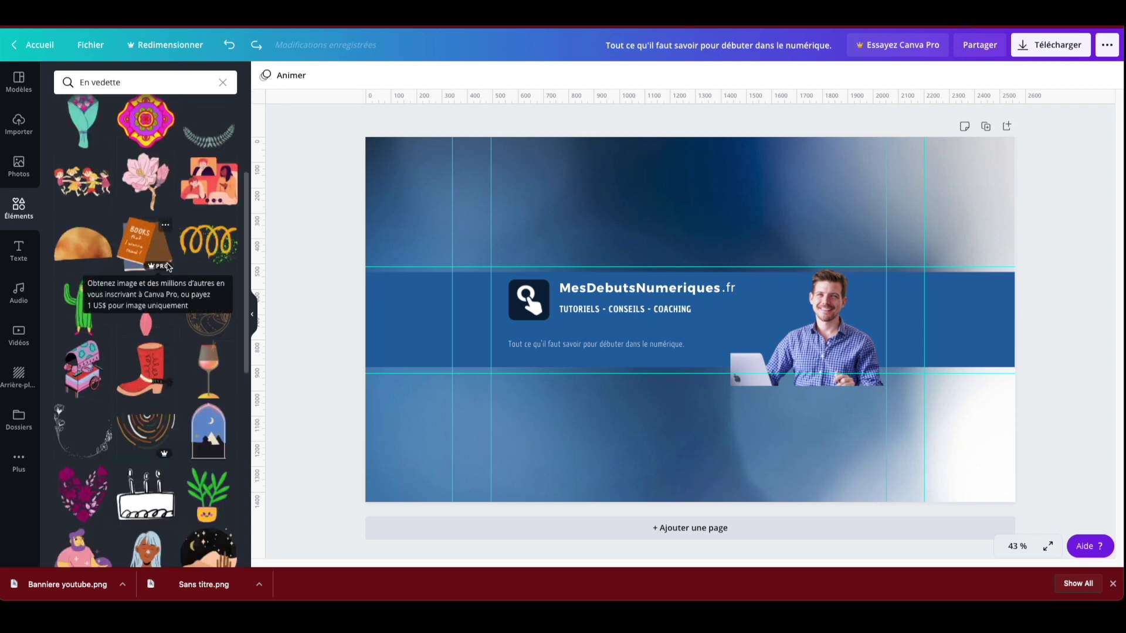